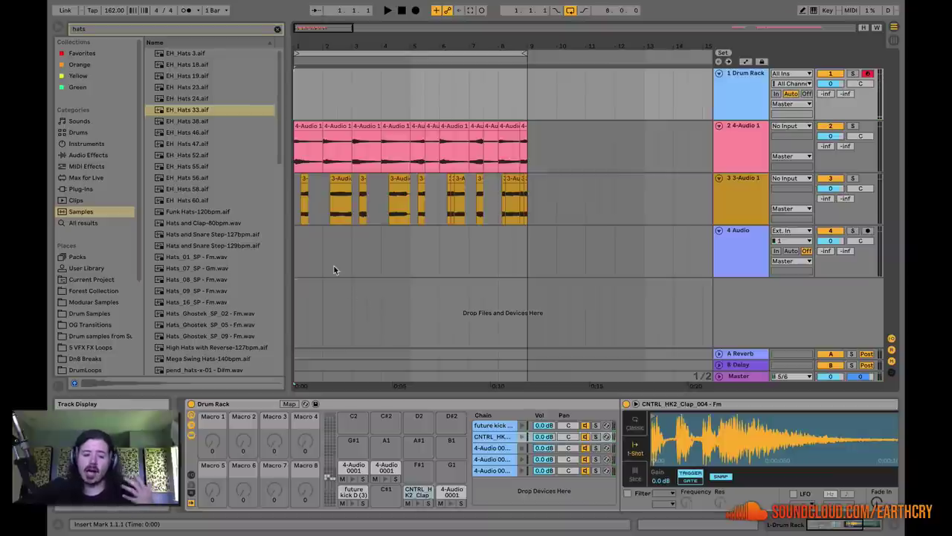
- Hide the Drum Rack's chain list while keeping its devices shown
click(192, 435)
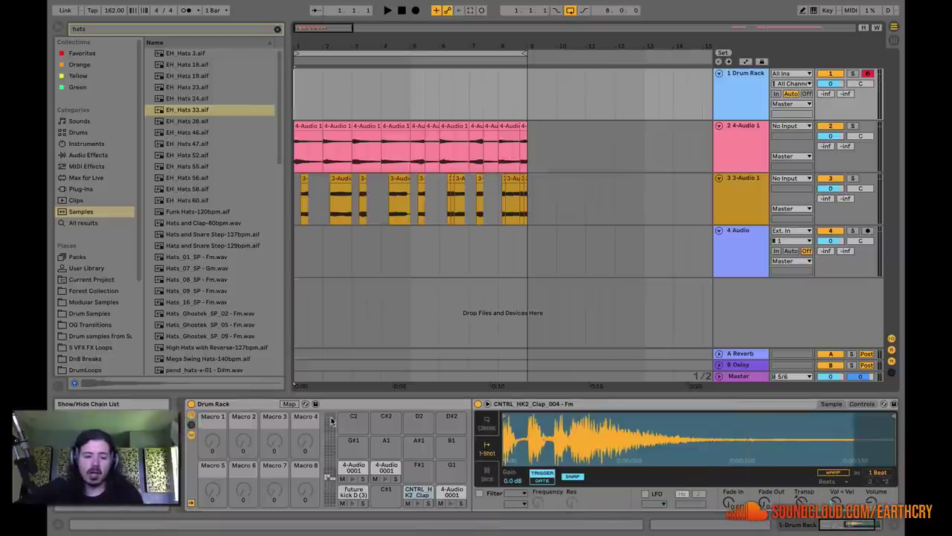
click(192, 434)
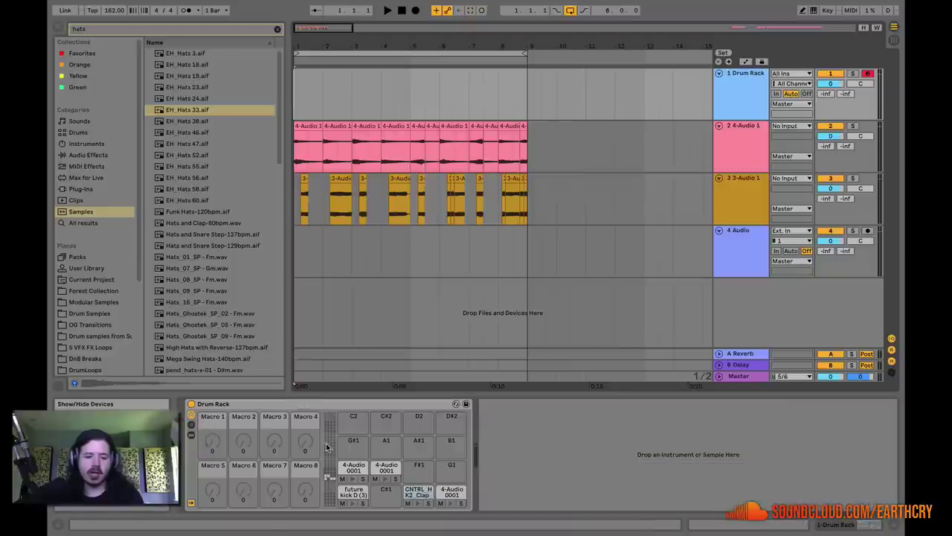
click(191, 434)
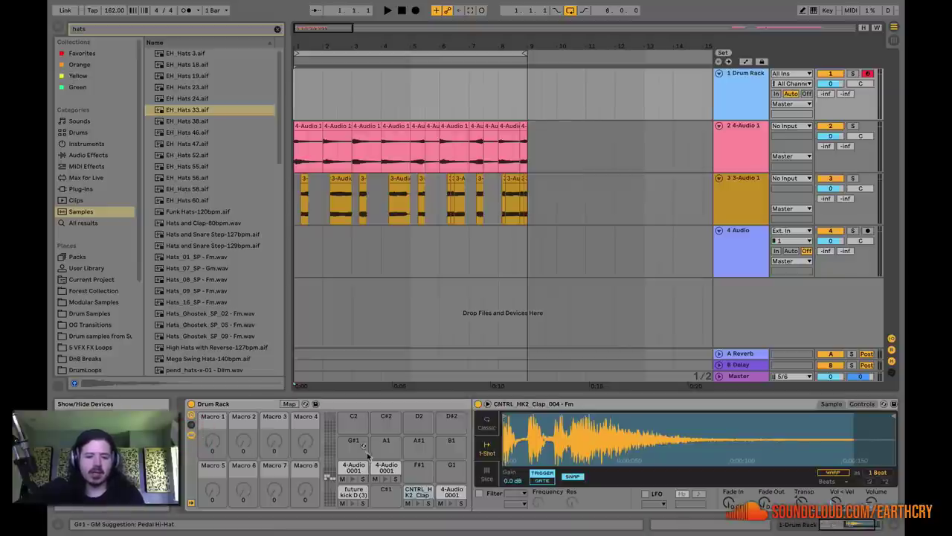
click(191, 435)
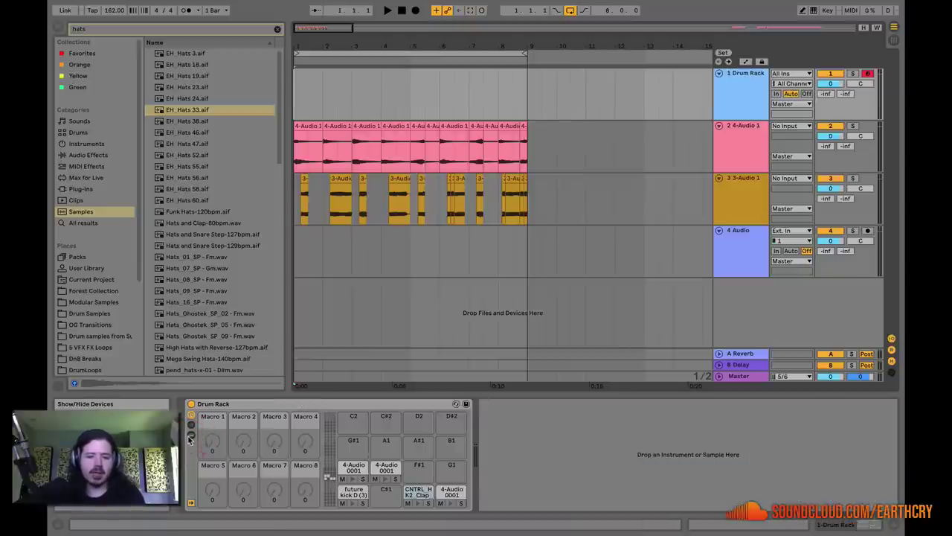
click(191, 436)
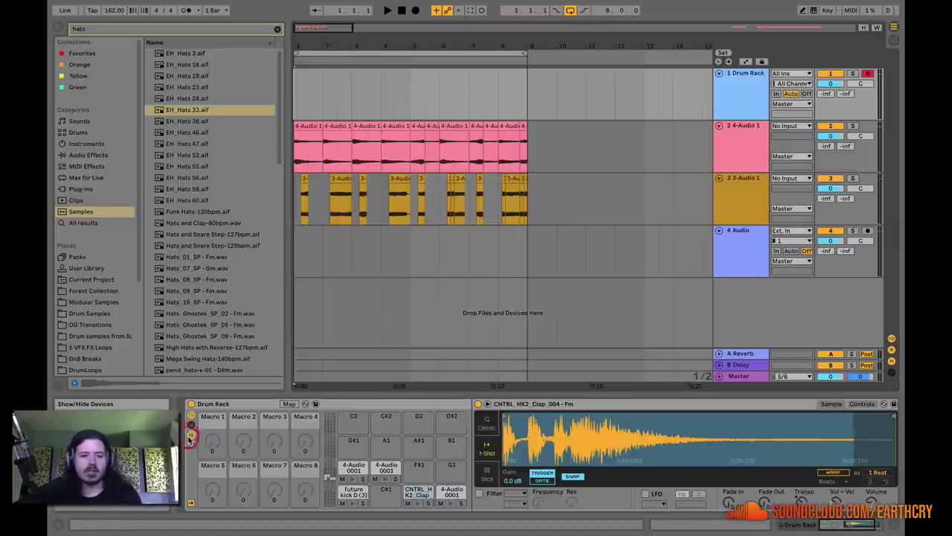
- Audition the EH_Hats samples in the browser, ending on EH_Hats 55.aif
click(196, 143)
click(195, 101)
click(194, 84)
click(196, 109)
click(204, 121)
click(207, 132)
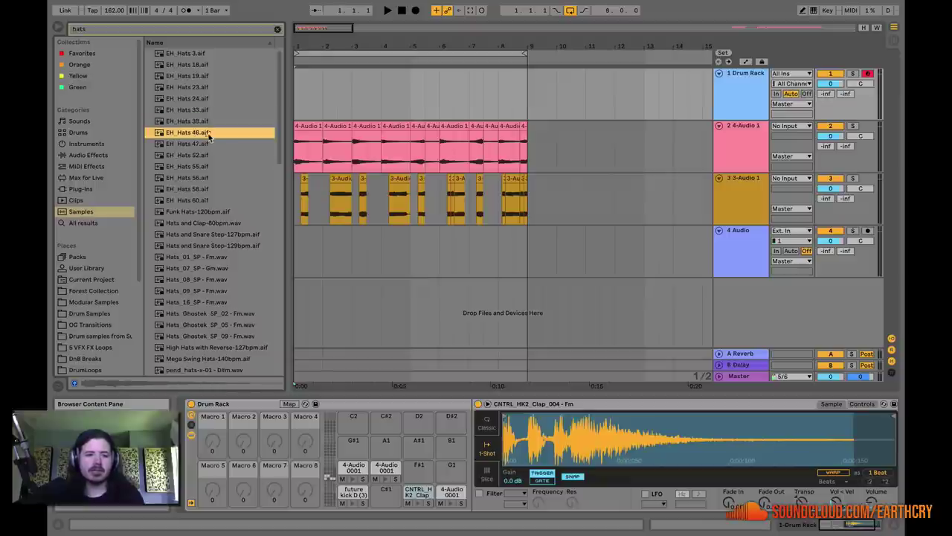
click(208, 143)
click(212, 154)
click(212, 166)
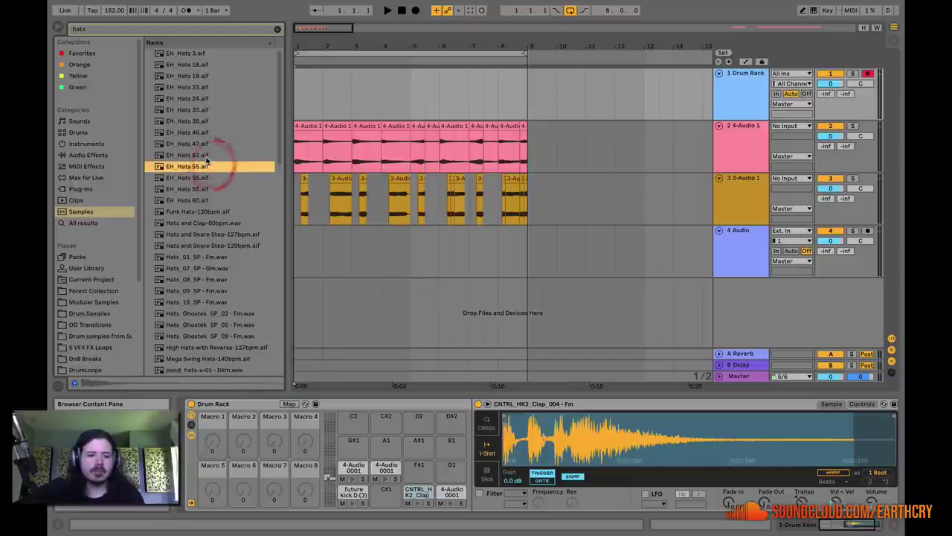
- Load EH_Hats 55.aif onto the Drum Rack's C2 pad and preview its sound
drag(258, 253, 353, 427)
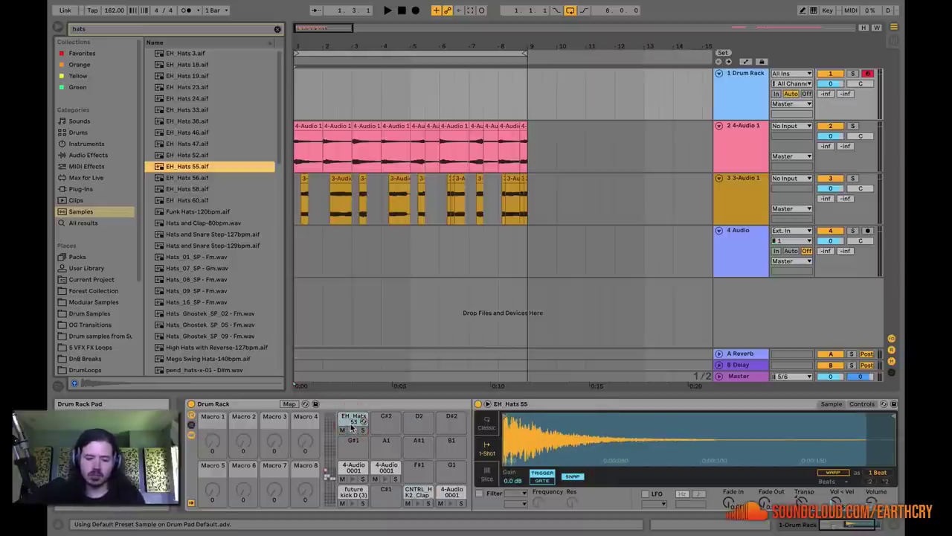
click(352, 426)
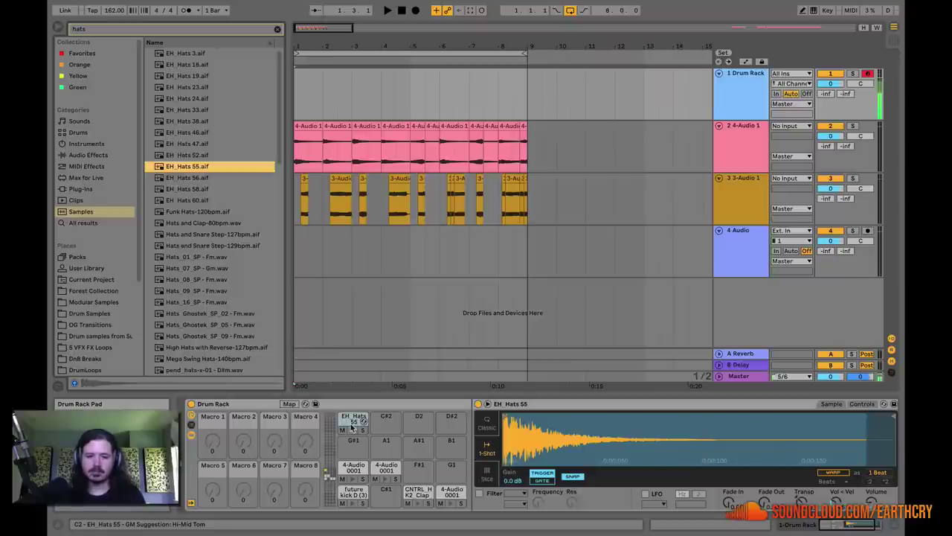
click(354, 432)
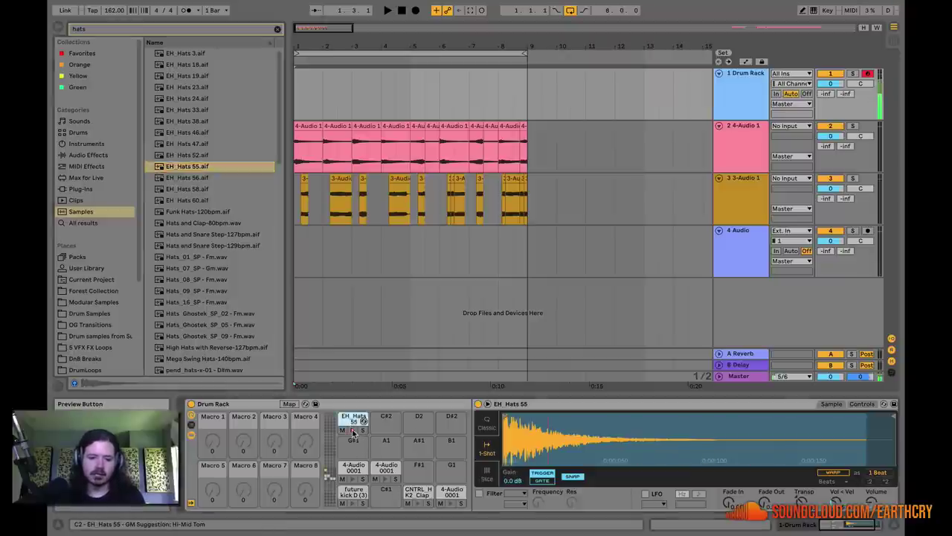
click(351, 428)
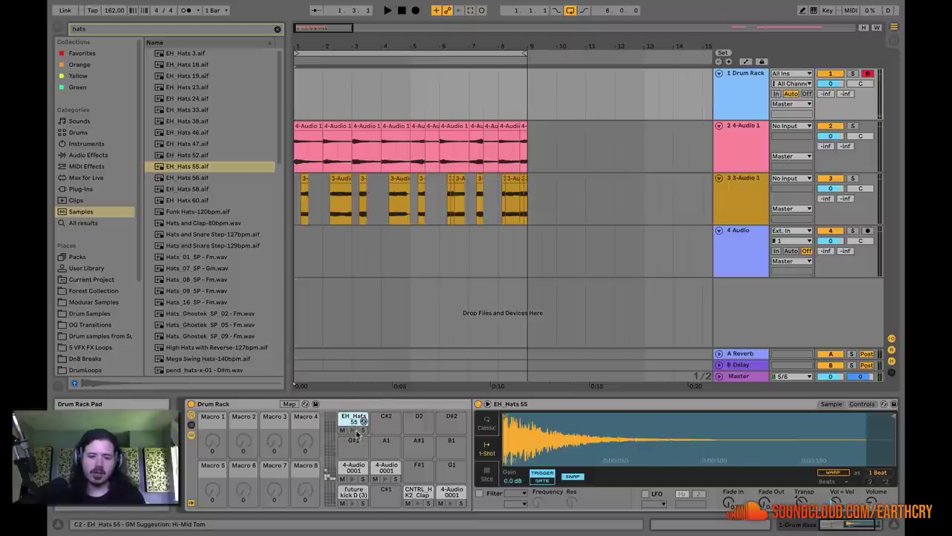
click(355, 430)
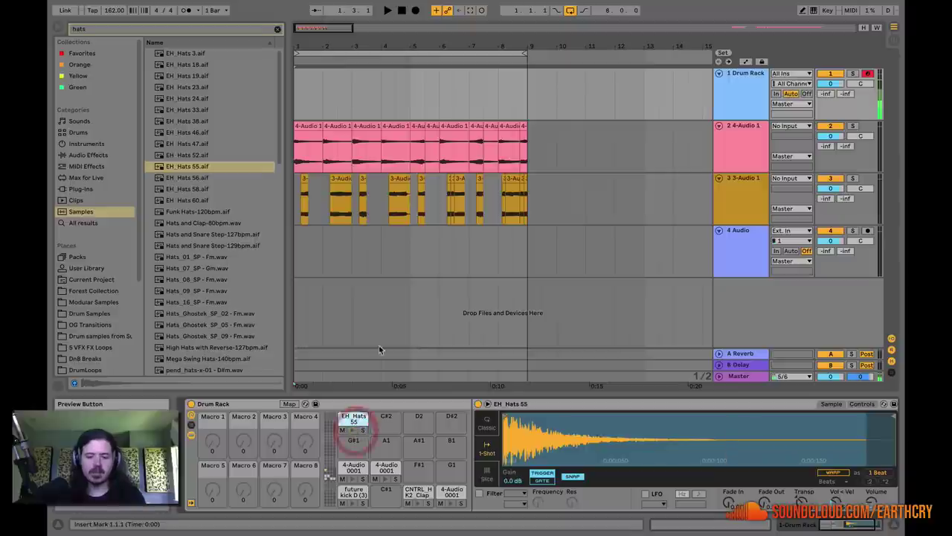
click(353, 421)
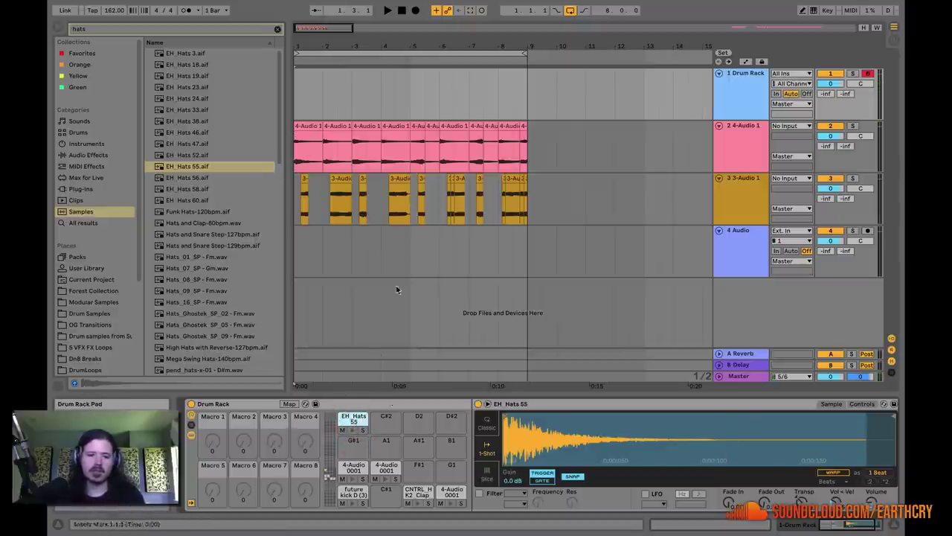
- Record a MIDI drum pattern on the 1 Drum Rack track across the eight-bar loop
click(384, 54)
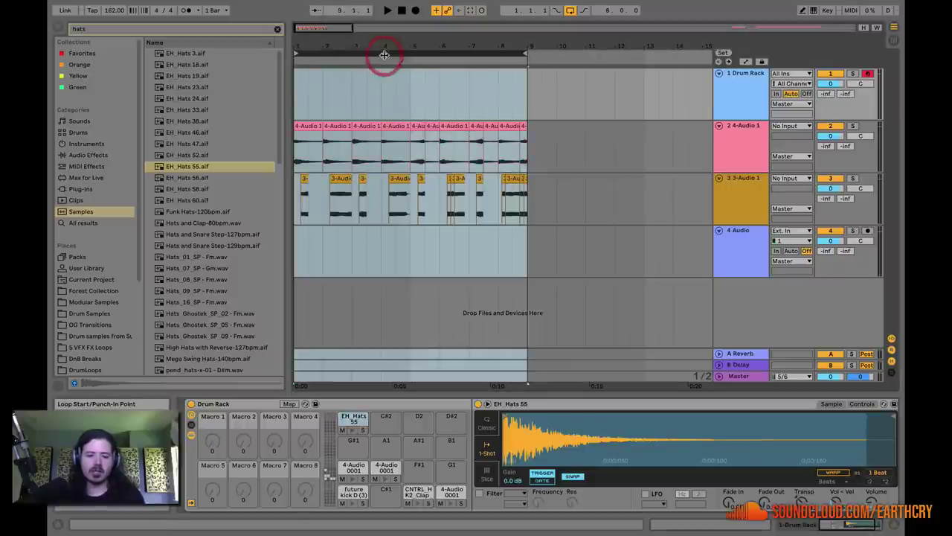
click(415, 11)
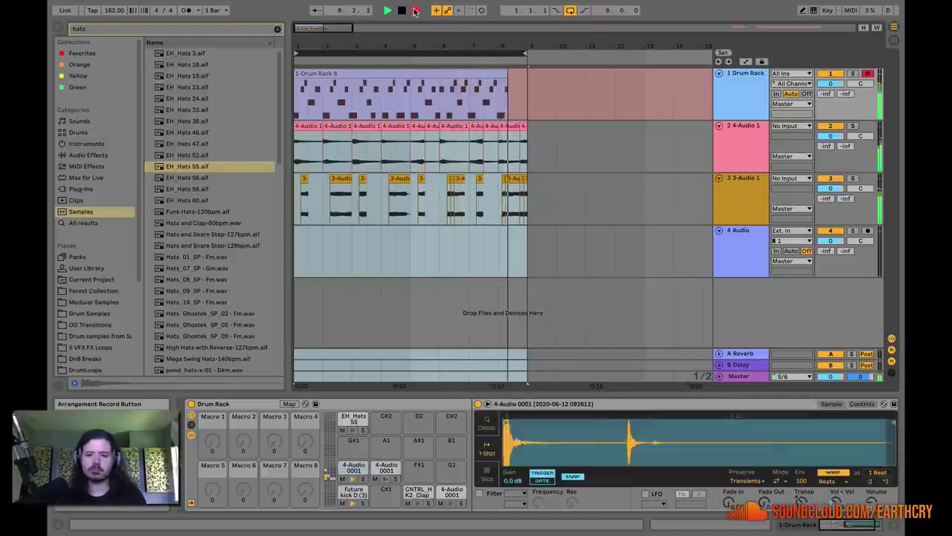
click(415, 11)
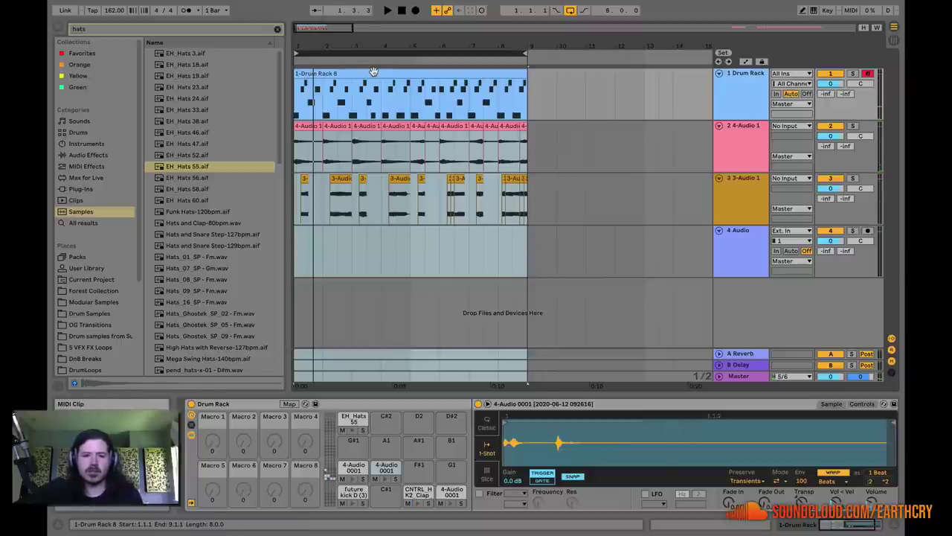
- Open the recorded Drum Rack clip, enable note preview, and quantize all of its notes
double_click(374, 72)
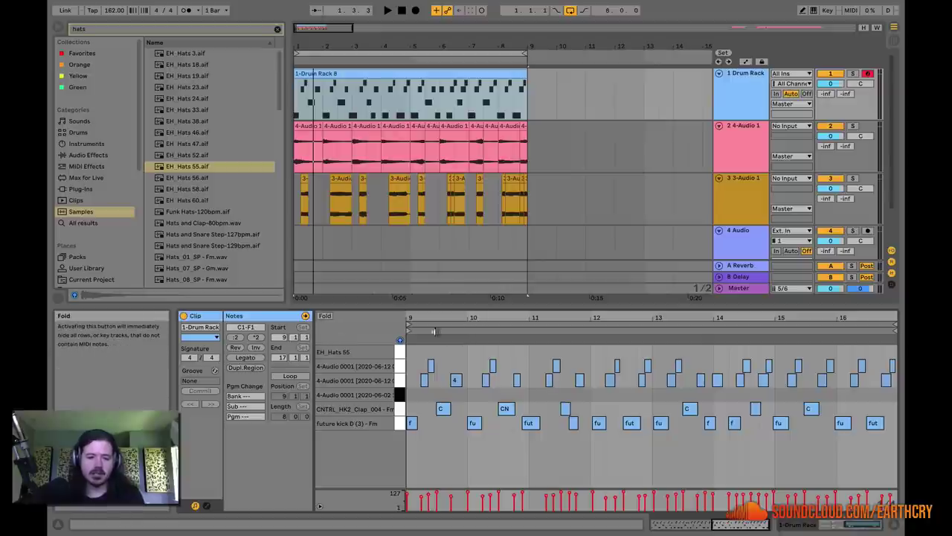
click(399, 342)
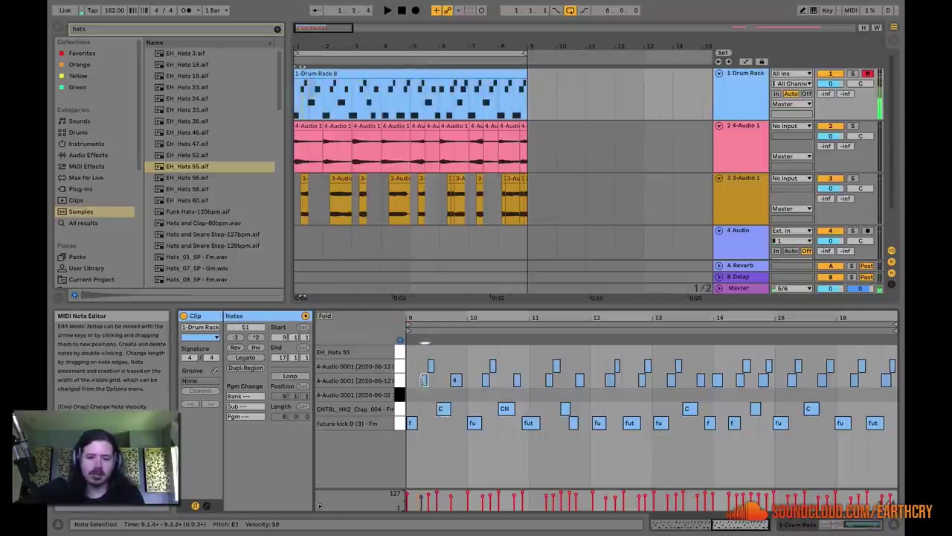
click(430, 365)
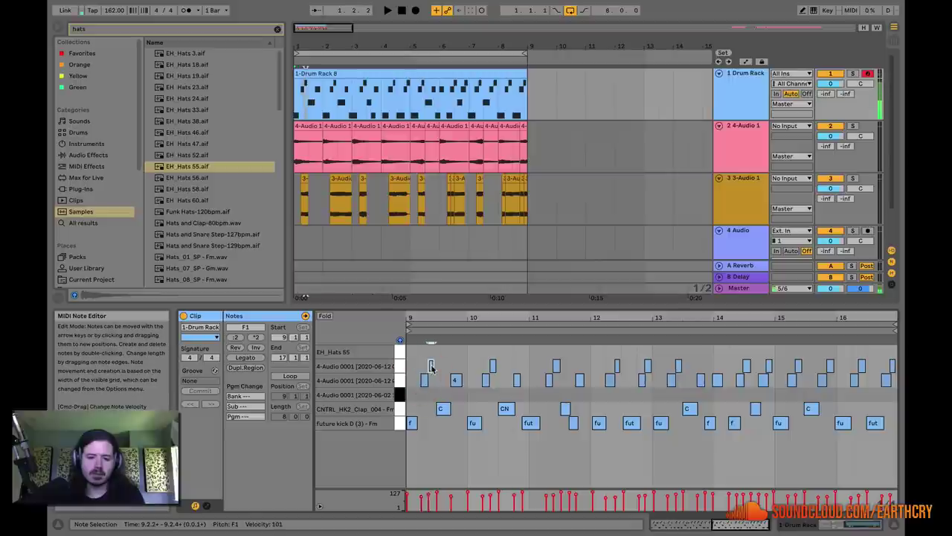
click(457, 322)
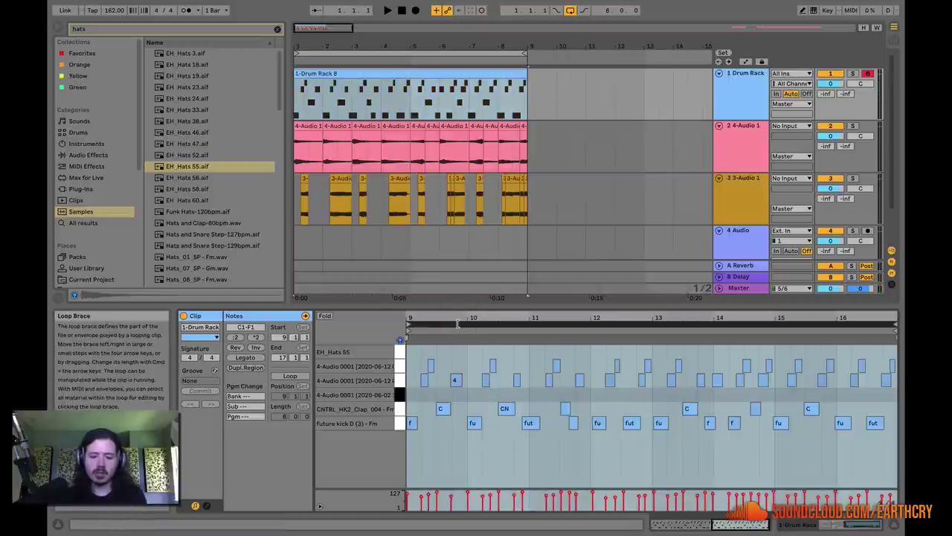
key(super+u)
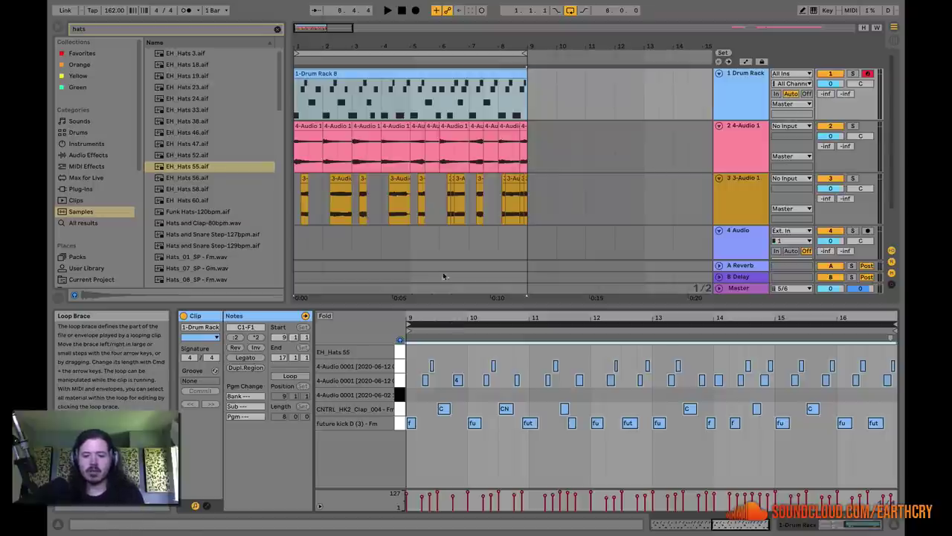
- Play back the quantized drum clip with the other tracks, stop, and select the eight-bar loop's contents
click(387, 10)
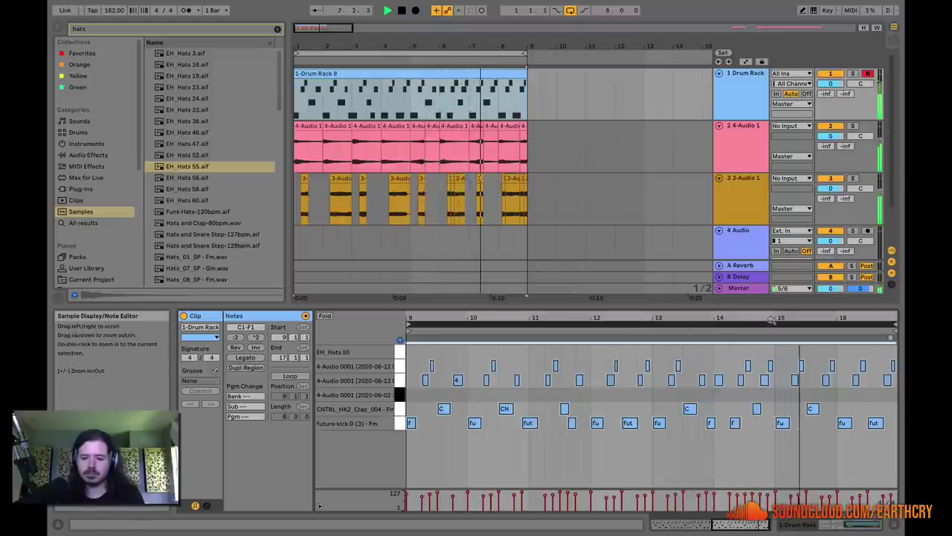
drag(774, 318, 773, 350)
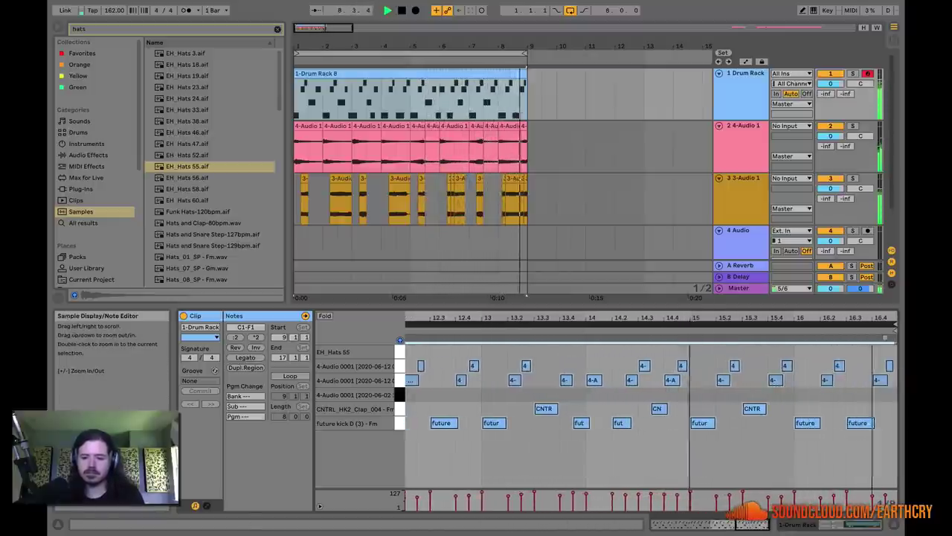
key(space)
click(551, 92)
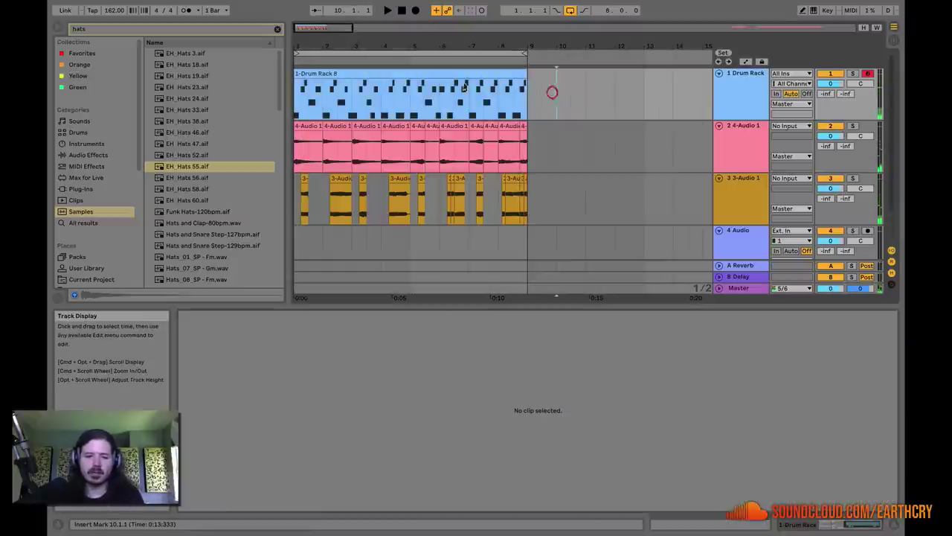
click(438, 80)
click(380, 53)
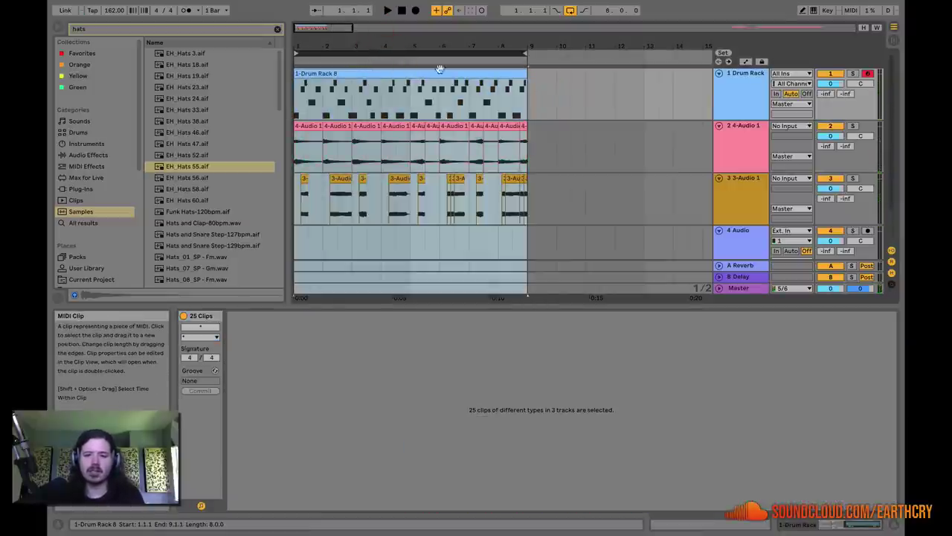
- Show the Drum Rack's devices and inspect the samples on its kick, clap and 4-Audio pads
click(742, 84)
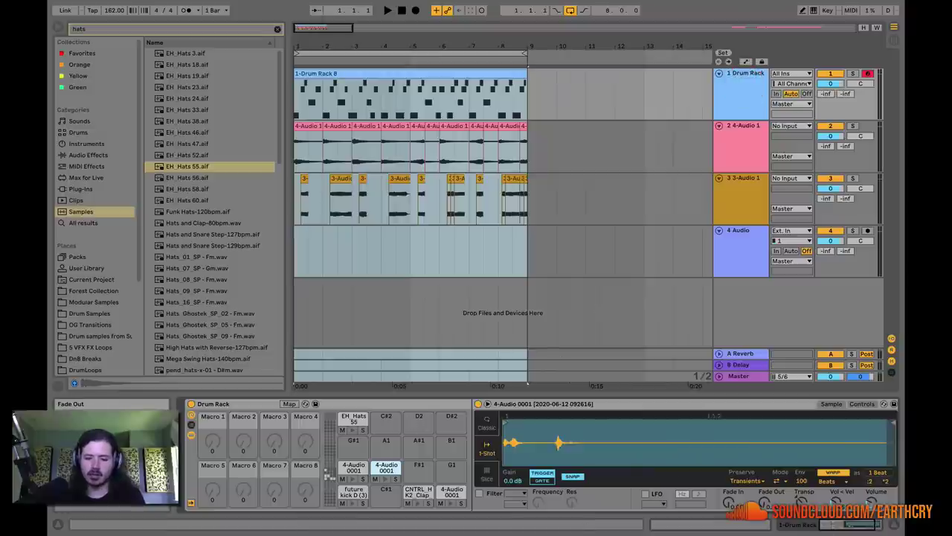
click(354, 467)
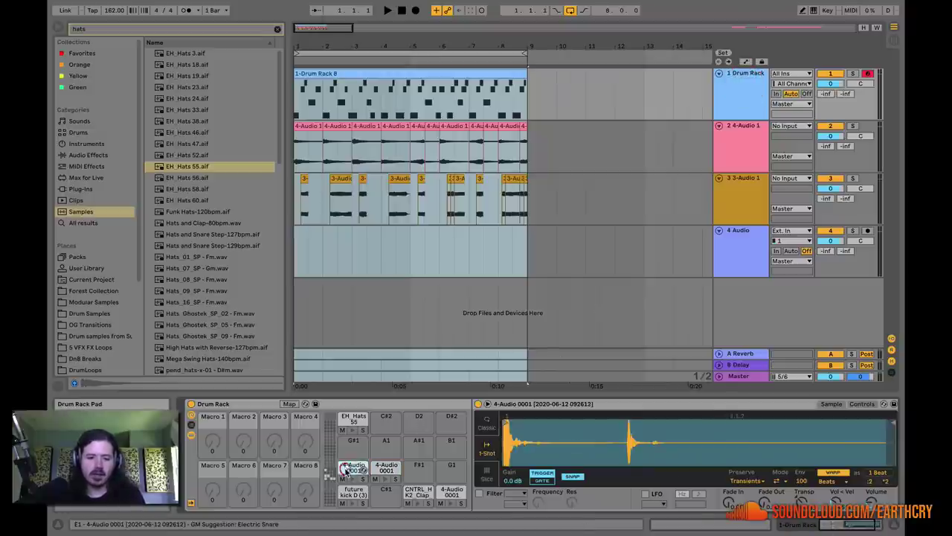
click(349, 495)
click(375, 468)
click(356, 465)
click(414, 491)
click(353, 494)
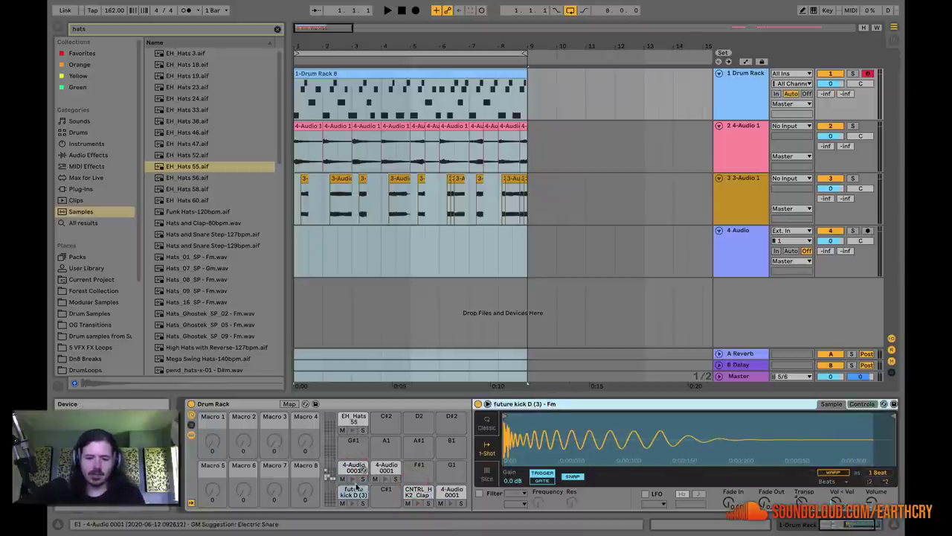
- Try EH_Hats 60.aif on the Drum Rack's A1 pad and remove it from the pad
click(220, 221)
key(Up)
key(Up)
drag(187, 198, 386, 444)
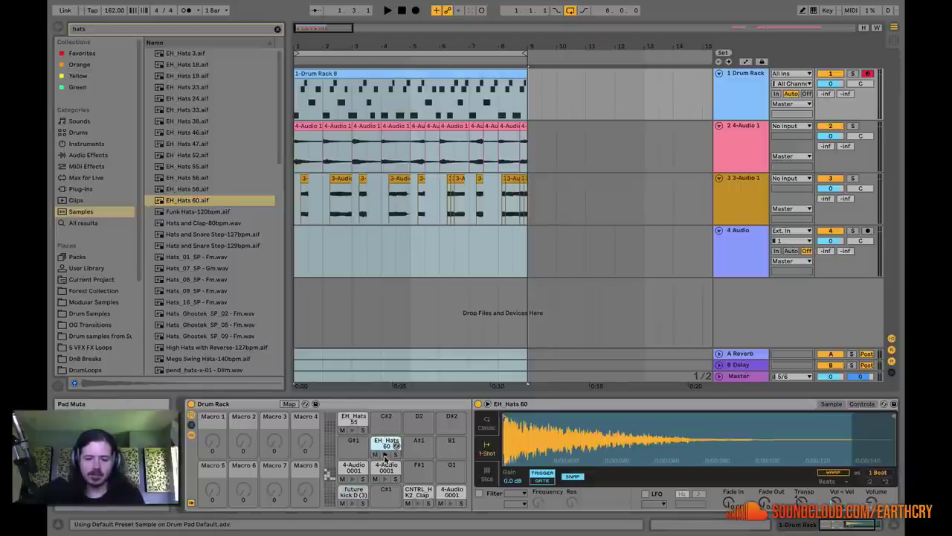
right_click(377, 443)
click(390, 455)
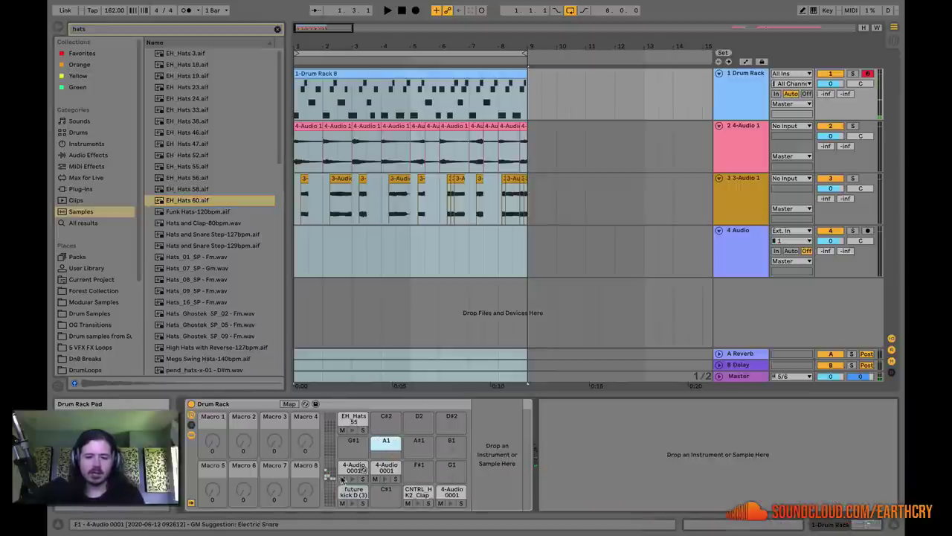
- Select the future kick pad, clear the browser search, and browse the instruments to Wavetable's Percussive presets
click(354, 494)
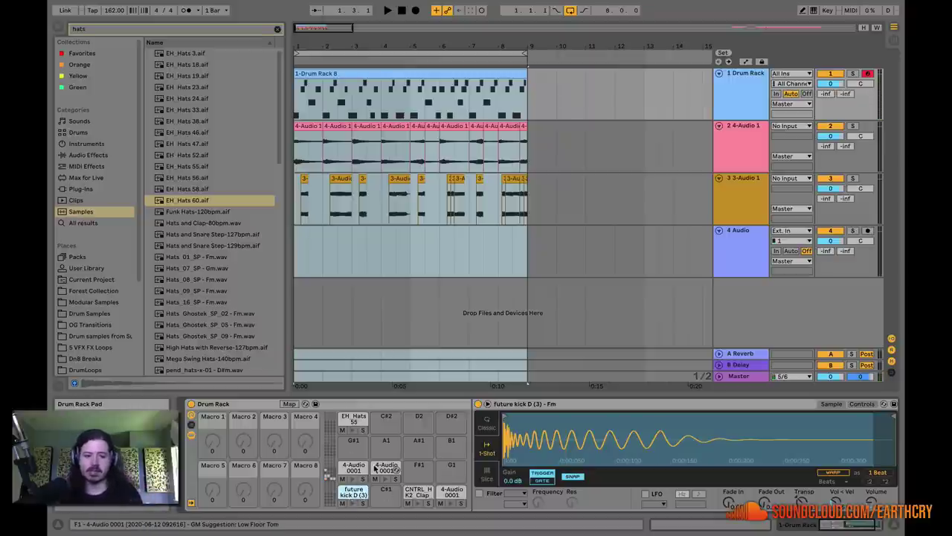
scroll(282, 174, down, 3)
scroll(258, 87, up, 3)
click(99, 148)
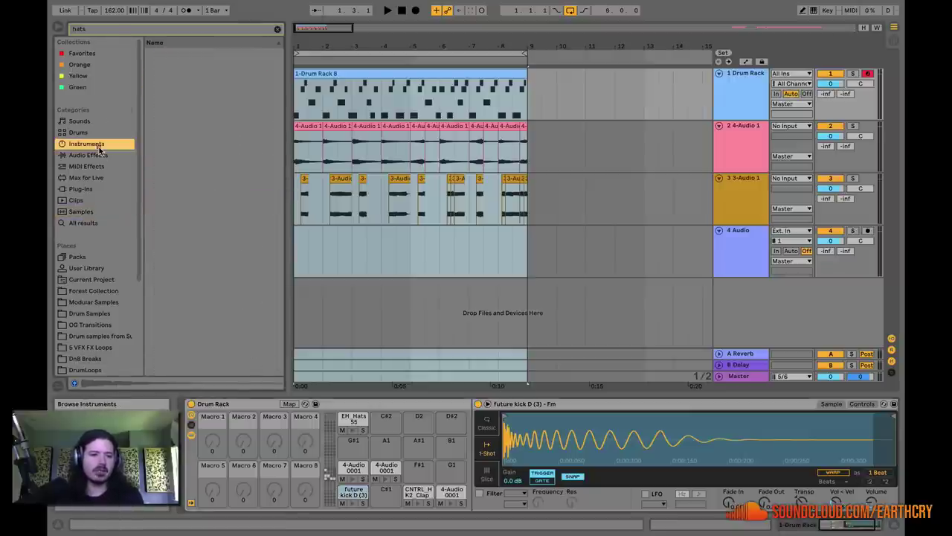
click(278, 29)
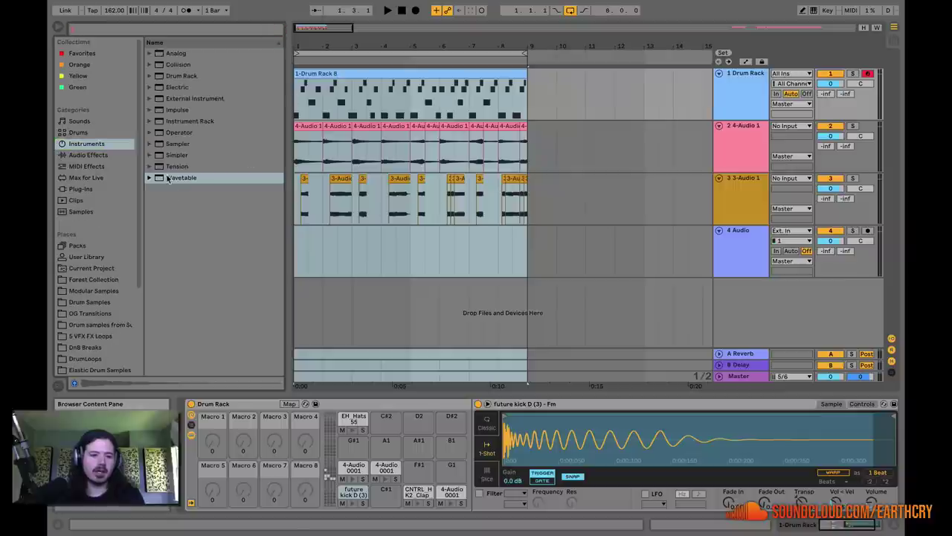
scroll(223, 287, down, 2)
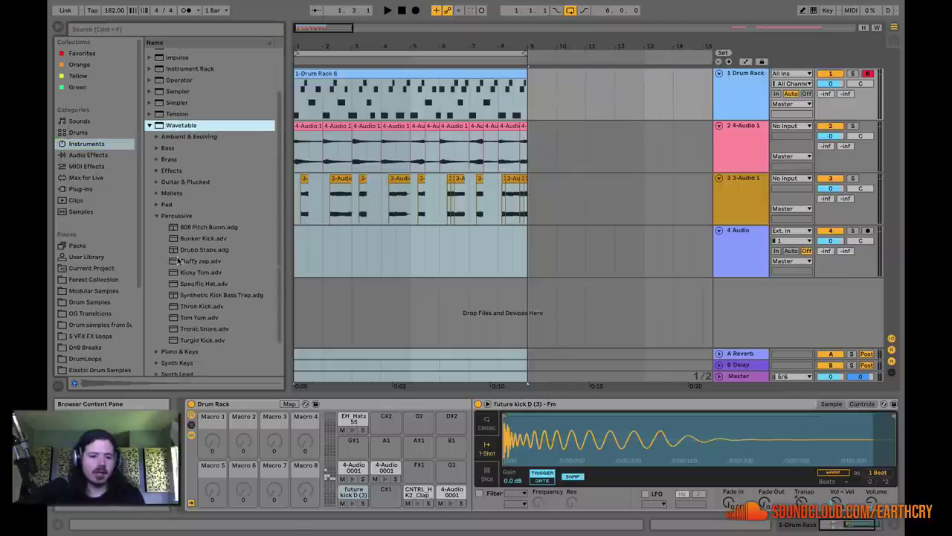
click(158, 215)
scroll(160, 213, up, 2)
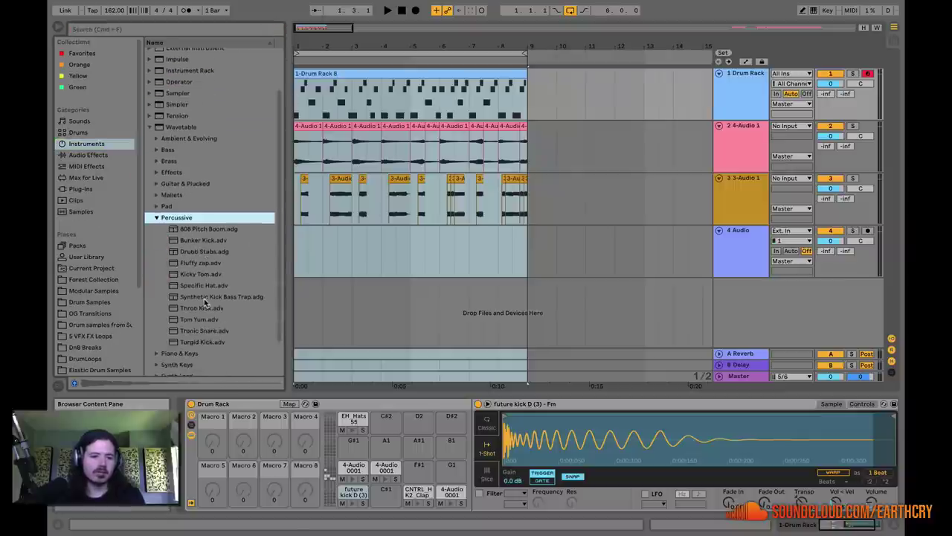
- Load Wavetable's Specific Hat.adv preset onto the Drum Rack's G1 pad
scroll(205, 298, down, 1)
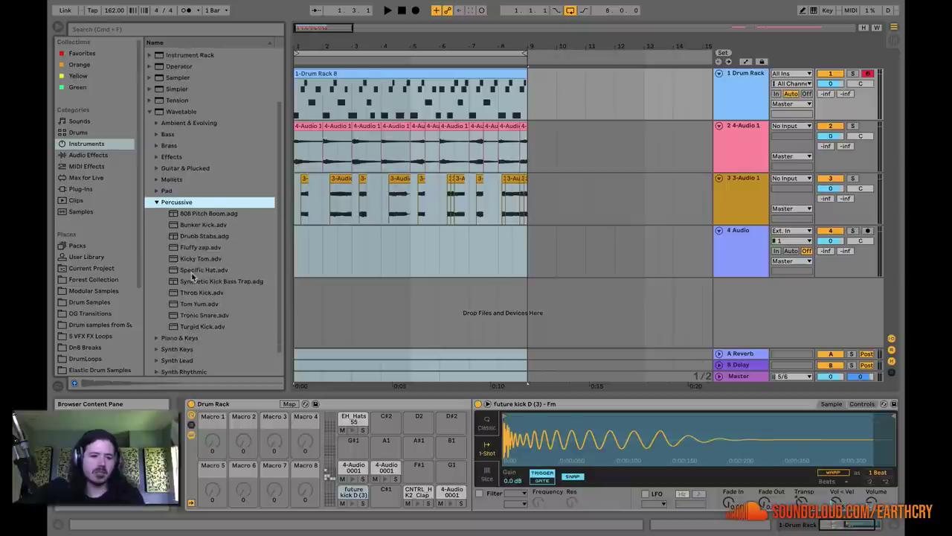
click(194, 271)
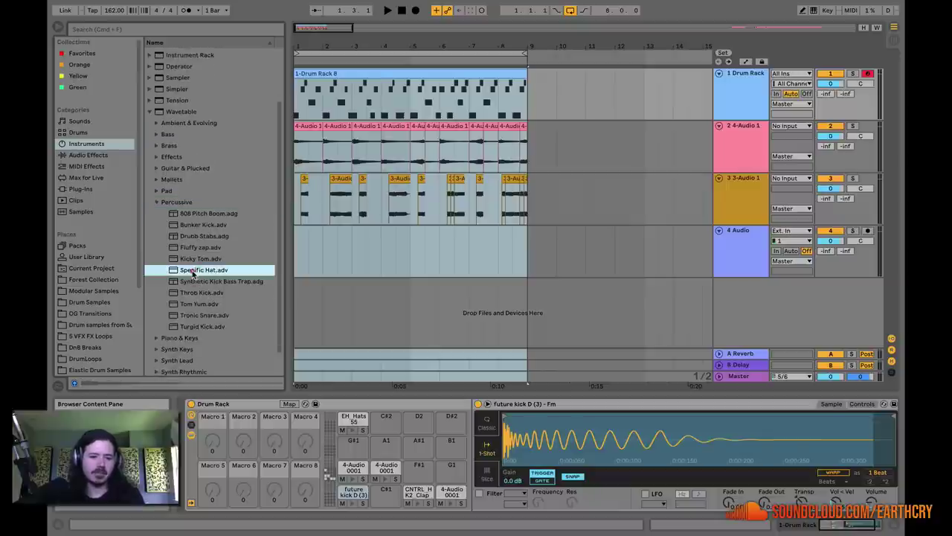
drag(192, 273, 449, 471)
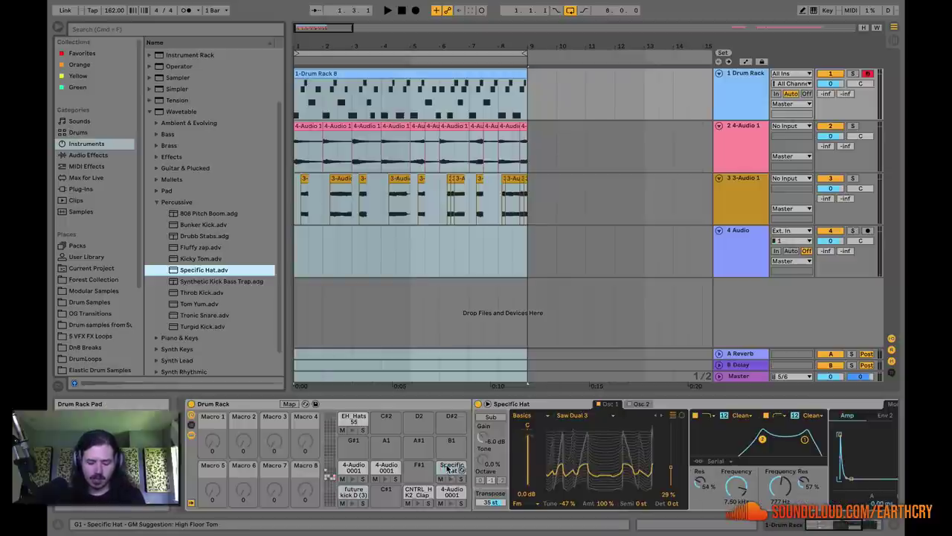
click(448, 469)
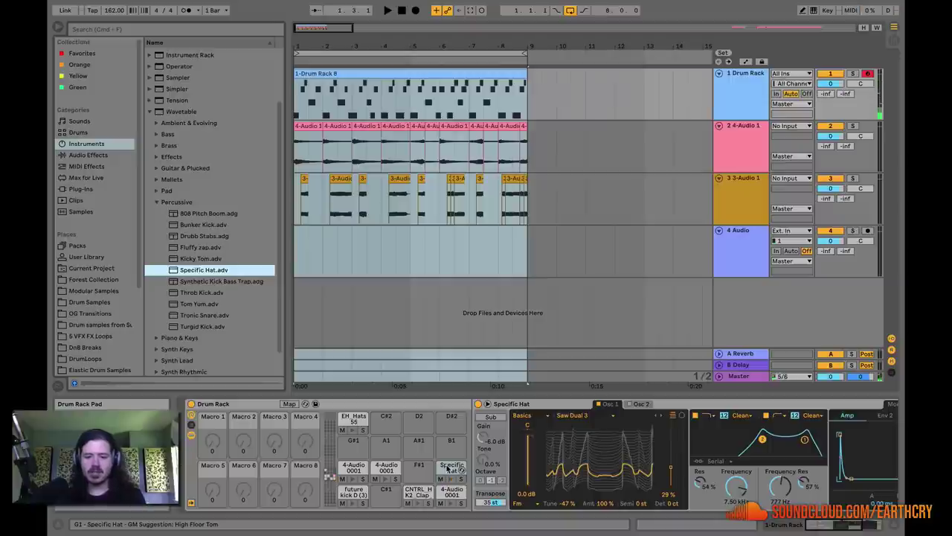
- Raise the second filter's frequency on the Specific Hat to 1.38 kHz
click(824, 525)
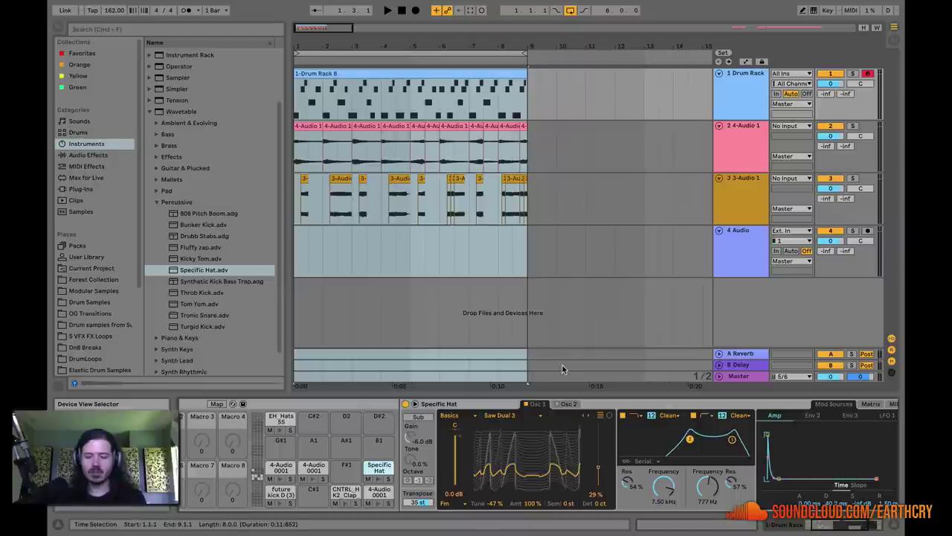
scroll(446, 469, left, 2)
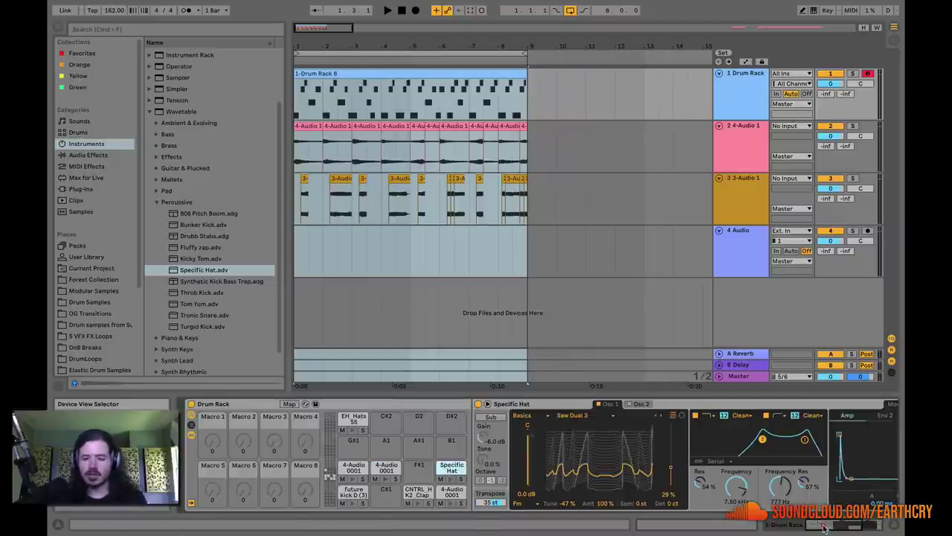
drag(825, 529, 837, 526)
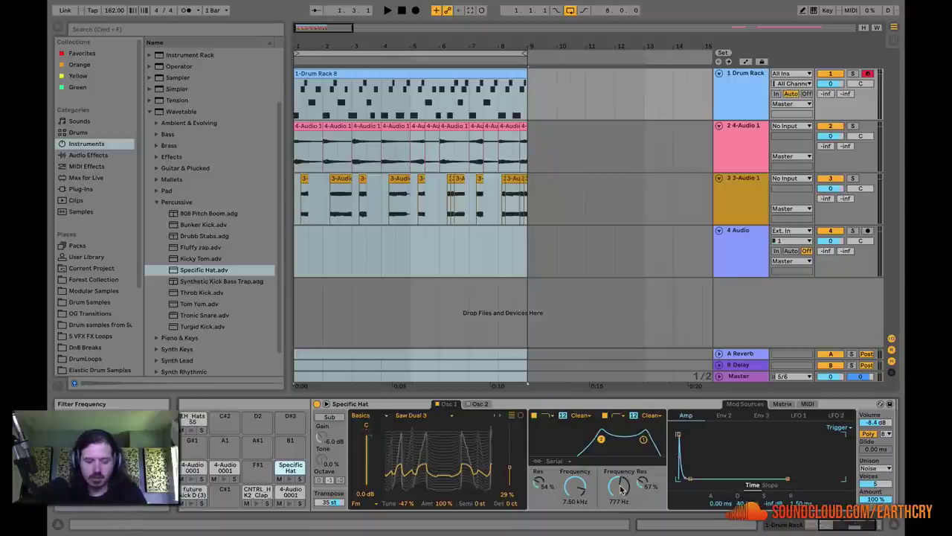
mouse_move(620, 485)
mouse_down()
mouse_move(620, 516)
mouse_move(620, 476)
mouse_move(620, 485)
mouse_up()
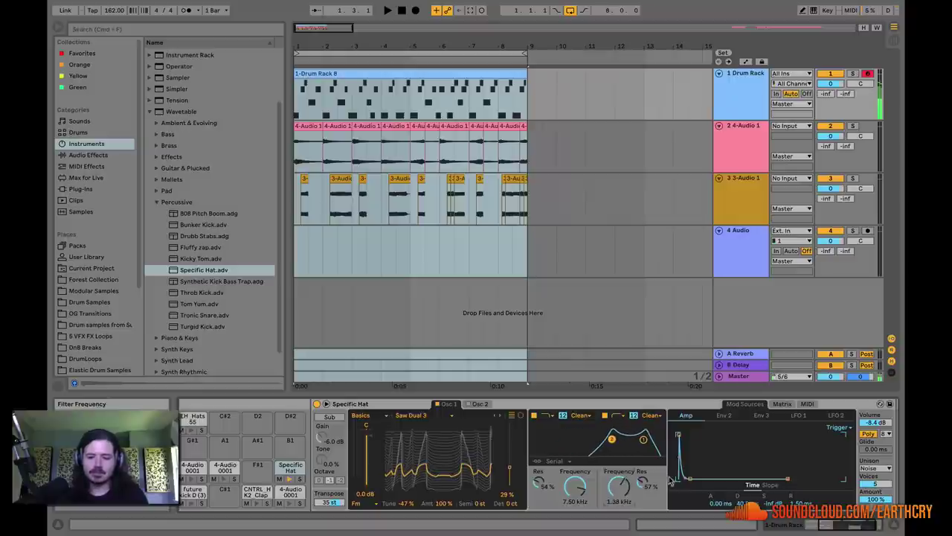
- Set Specific Hat's LFO 1 modulation to 11 for Amp Decay and -11 for Filter 2 Freq, with filter 2's frequency at 3.33 kHz
click(797, 415)
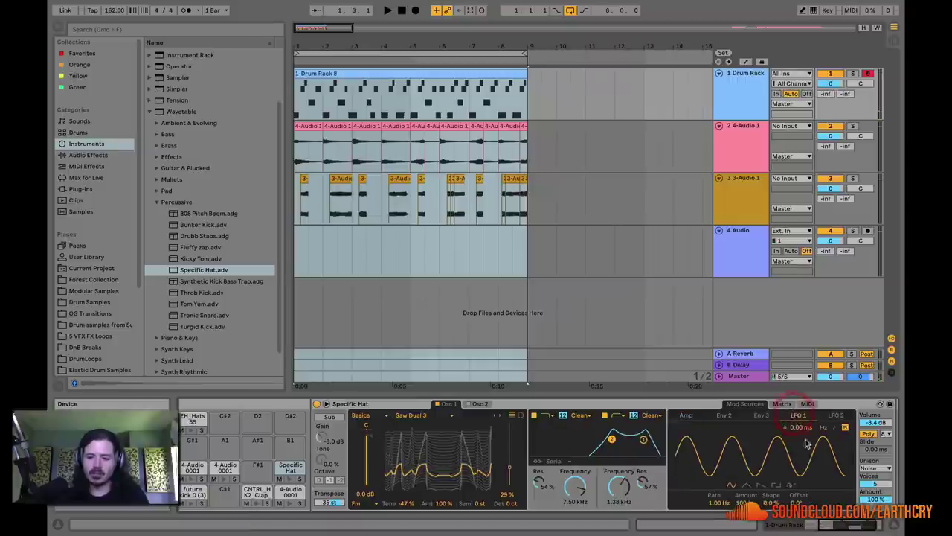
click(782, 403)
click(805, 450)
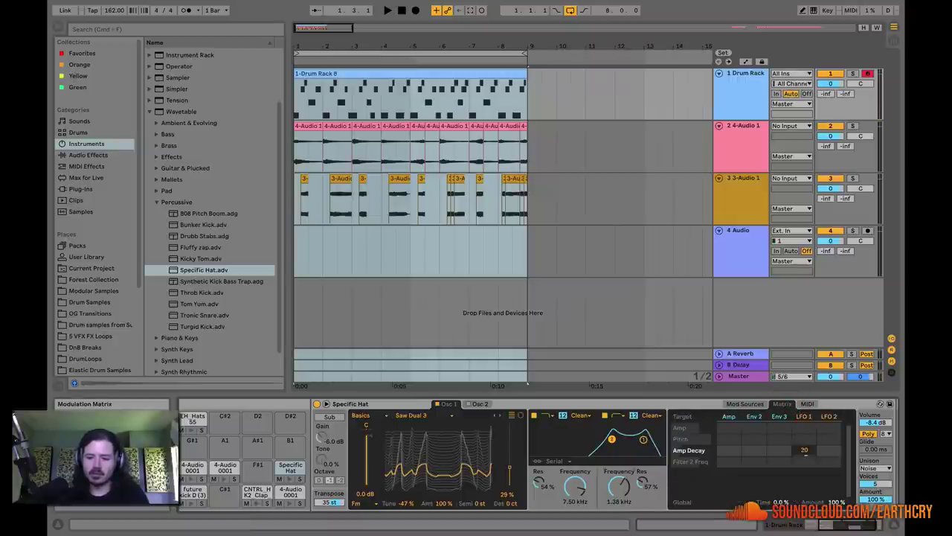
click(801, 416)
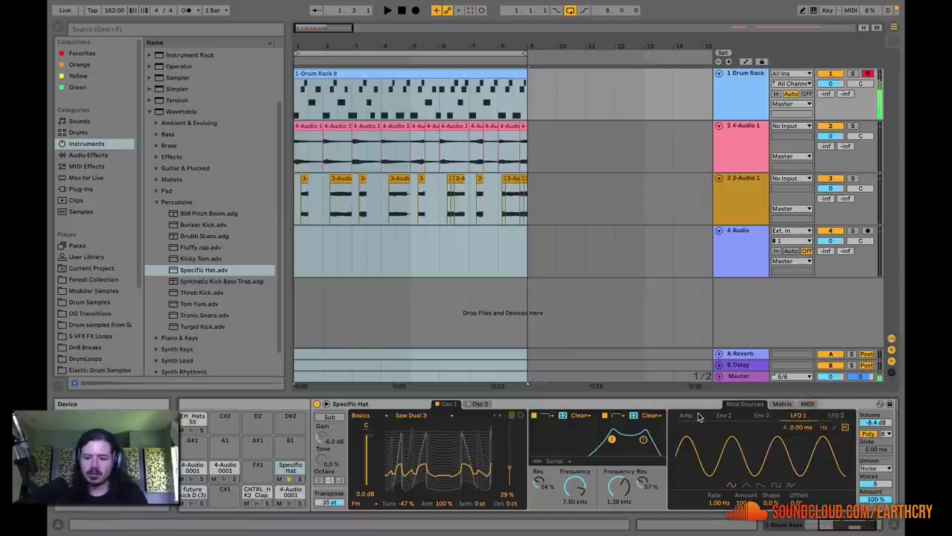
click(782, 404)
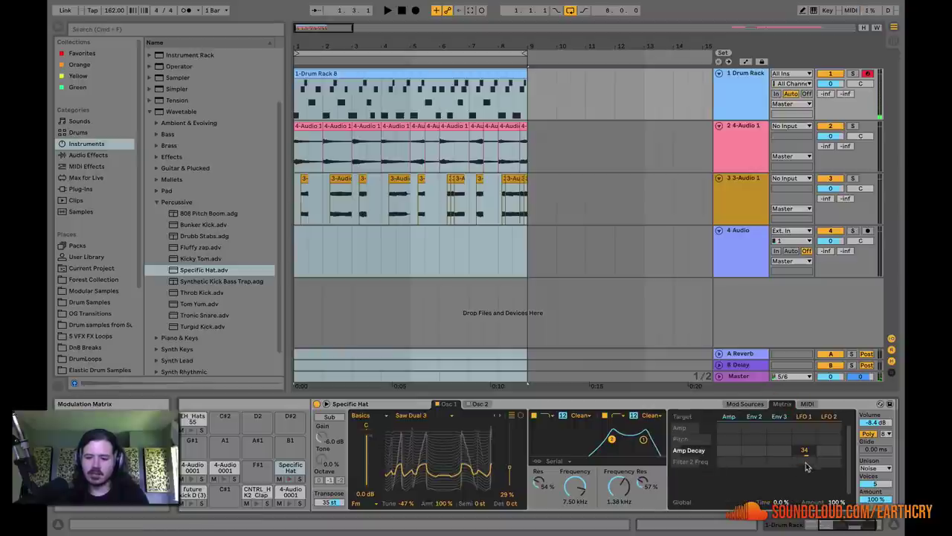
drag(815, 460, 814, 476)
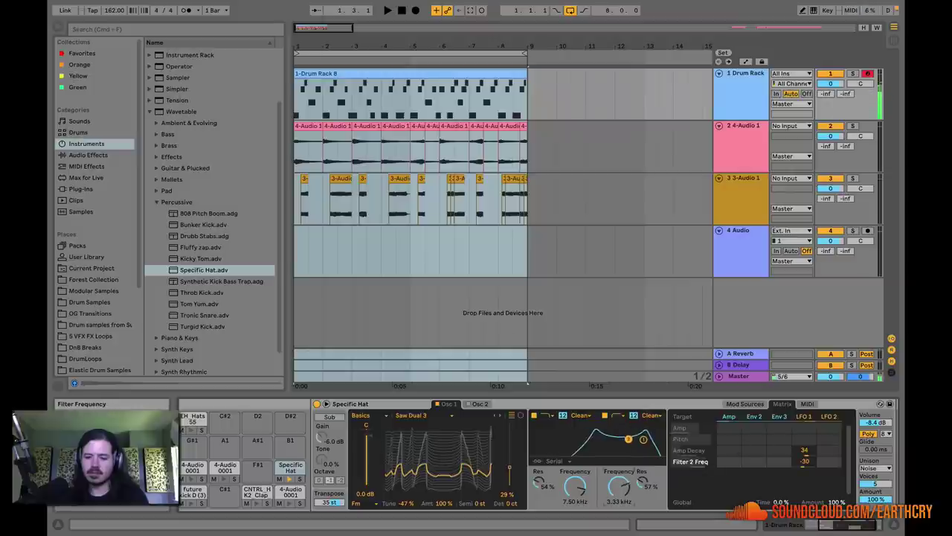
drag(804, 462, 804, 456)
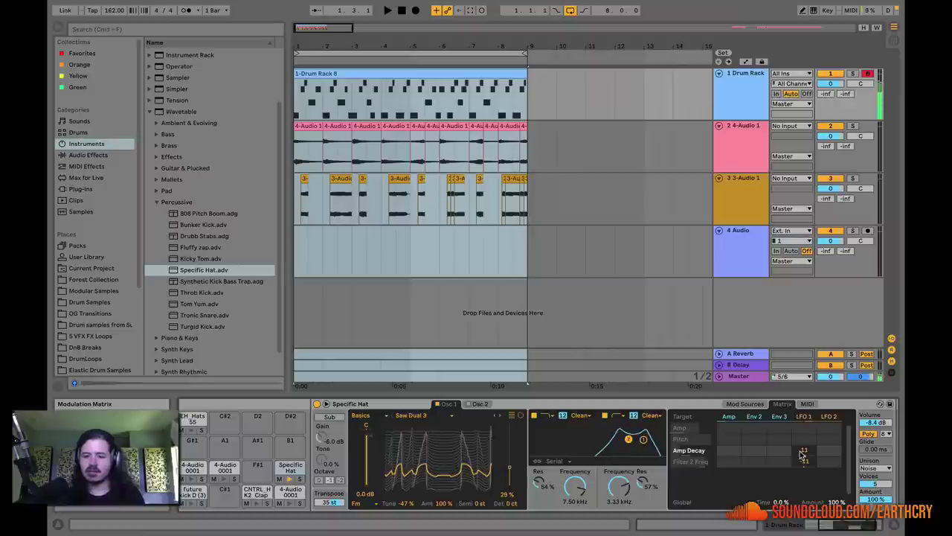
- Open the Drum Rack clip's notes in Draw Mode at bar 9
double_click(389, 73)
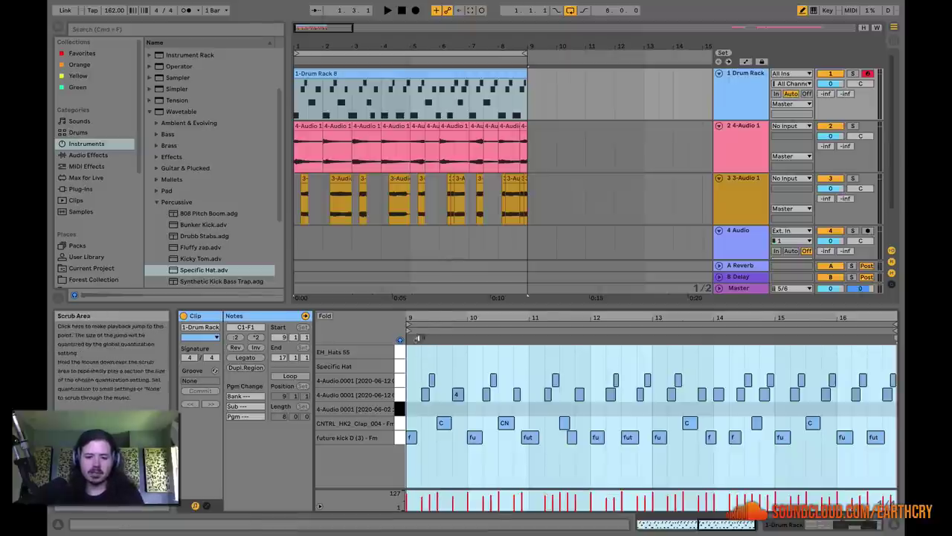
drag(413, 320, 442, 348)
click(440, 351)
click(451, 351)
click(463, 351)
click(474, 351)
click(441, 350)
click(462, 351)
click(474, 350)
click(454, 352)
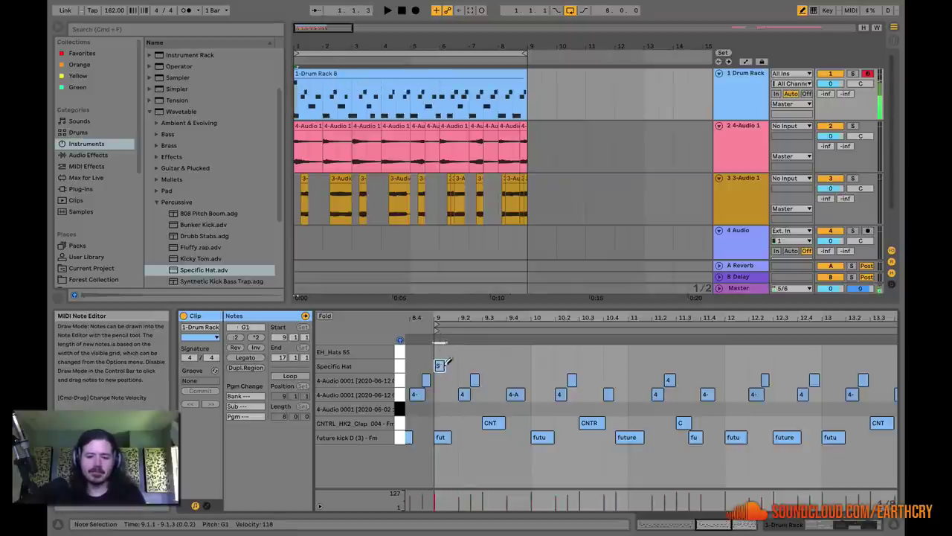
- Fill the Specific Hat row with consecutive eighth notes from bar 9 through bar 16 of the drum clip
click(438, 365)
click(450, 366)
click(462, 365)
click(474, 365)
click(487, 365)
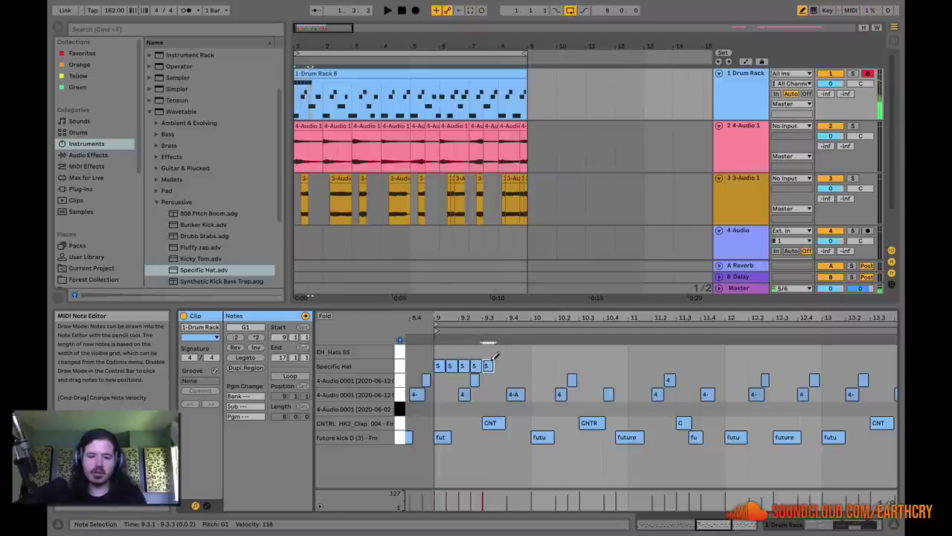
click(498, 366)
click(511, 366)
click(522, 366)
drag(538, 364, 867, 365)
mouse_move(807, 318)
mouse_down()
mouse_move(578, 316)
mouse_move(577, 333)
mouse_up()
drag(665, 366, 845, 366)
drag(802, 322, 624, 322)
drag(676, 365, 891, 363)
- Replace the Specific Hat eighth notes in the second half of bar 13 with sixteenth notes
right_click(642, 343)
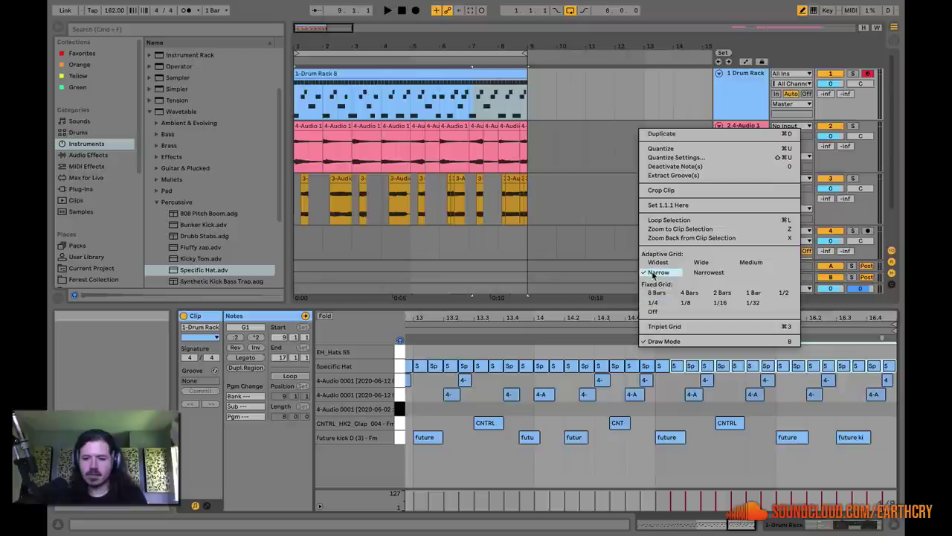
click(614, 318)
mouse_move(616, 317)
mouse_down()
mouse_move(604, 343)
mouse_move(604, 323)
mouse_move(606, 335)
mouse_move(668, 350)
mouse_move(574, 351)
mouse_move(667, 347)
mouse_up()
click(603, 349)
click(636, 350)
drag(639, 318, 742, 318)
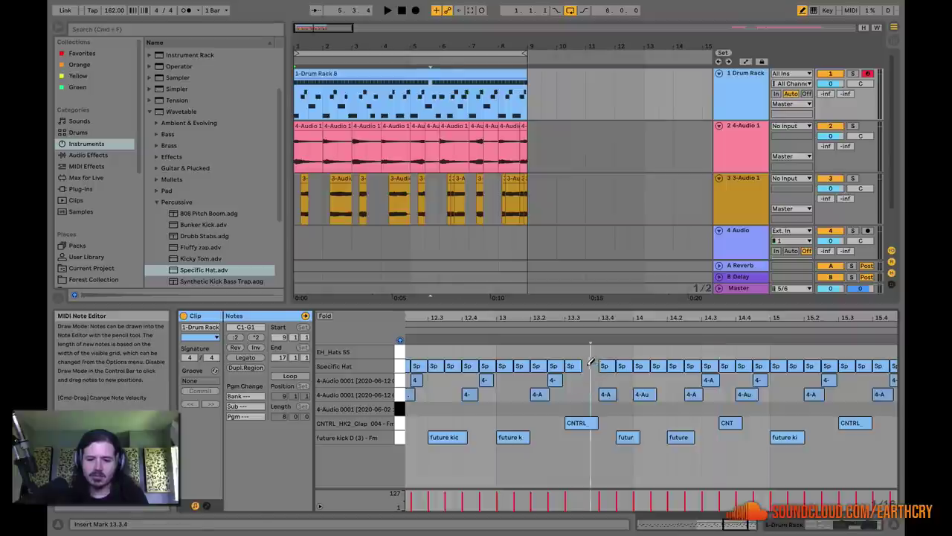
drag(586, 364, 625, 366)
- Play back the drum clip with the new hat pattern through its final bar, and stop
drag(627, 318, 757, 298)
mouse_move(620, 318)
mouse_down()
mouse_move(623, 353)
mouse_move(602, 365)
mouse_move(637, 365)
mouse_up()
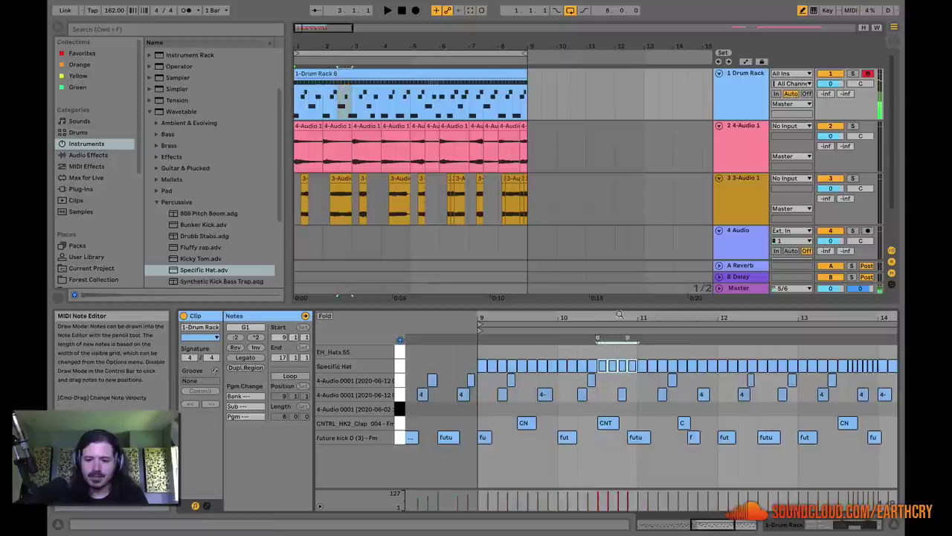
click(386, 10)
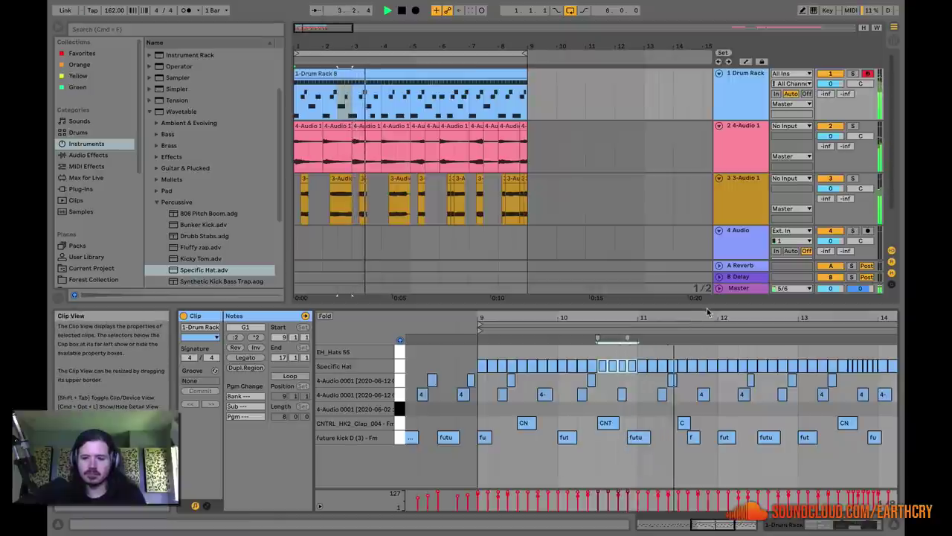
drag(708, 317, 520, 318)
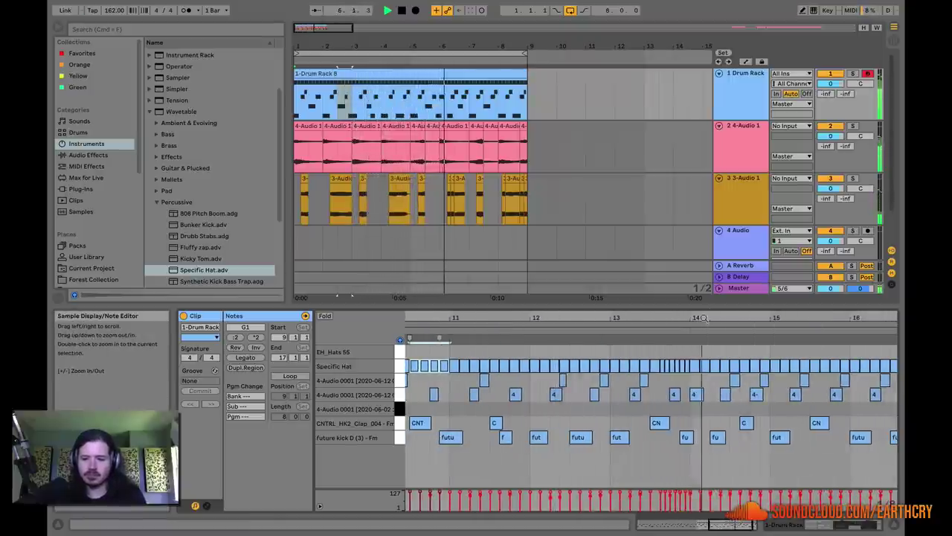
drag(794, 317, 822, 364)
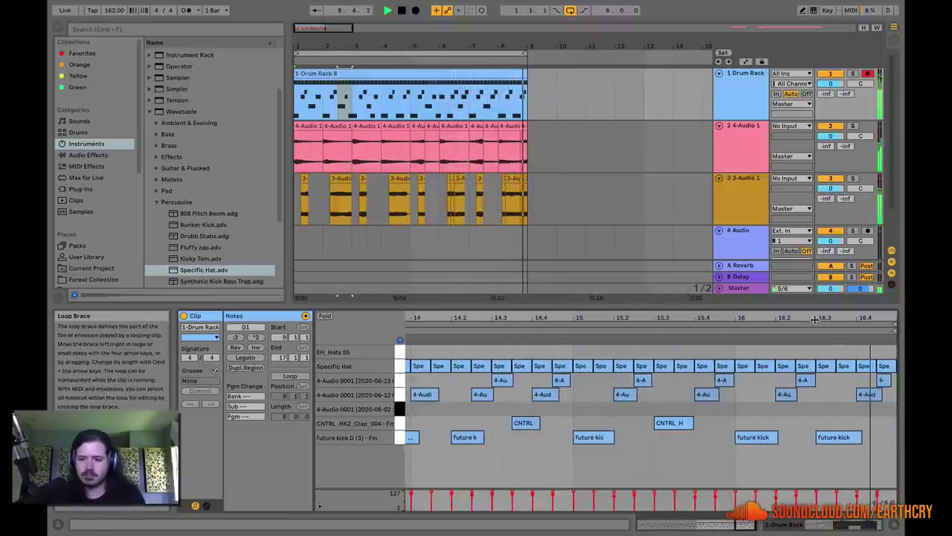
key(space)
- Replace the Specific Hat notes from 16.3 to the end of the clip with sixteenth notes
click(824, 366)
key(b)
drag(824, 366, 897, 361)
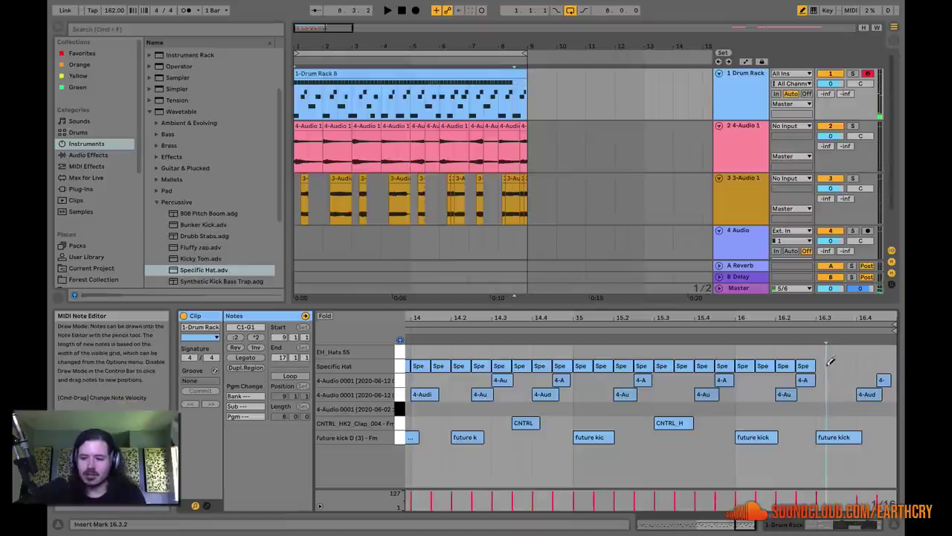
drag(826, 366, 893, 363)
drag(884, 318, 884, 279)
- Show the Drum Rack track's devices and preview the Specific Hat pad
click(734, 73)
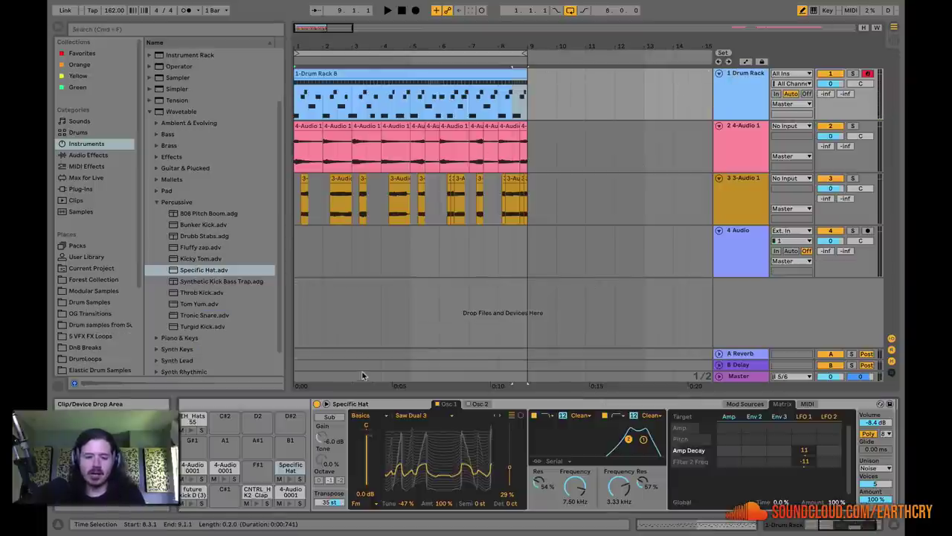
drag(332, 28, 384, 68)
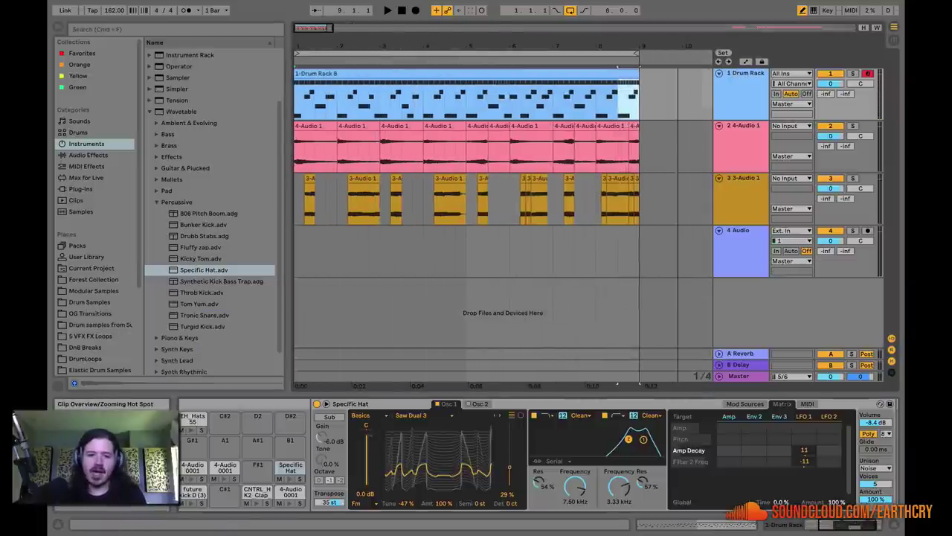
click(289, 479)
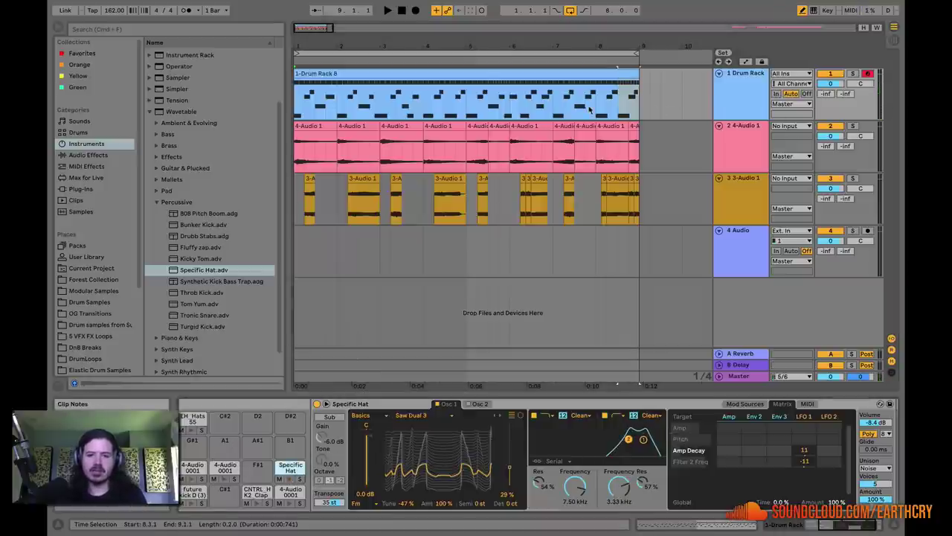
mouse_move(313, 28)
mouse_down()
mouse_move(313, 59)
mouse_move(313, 29)
mouse_up()
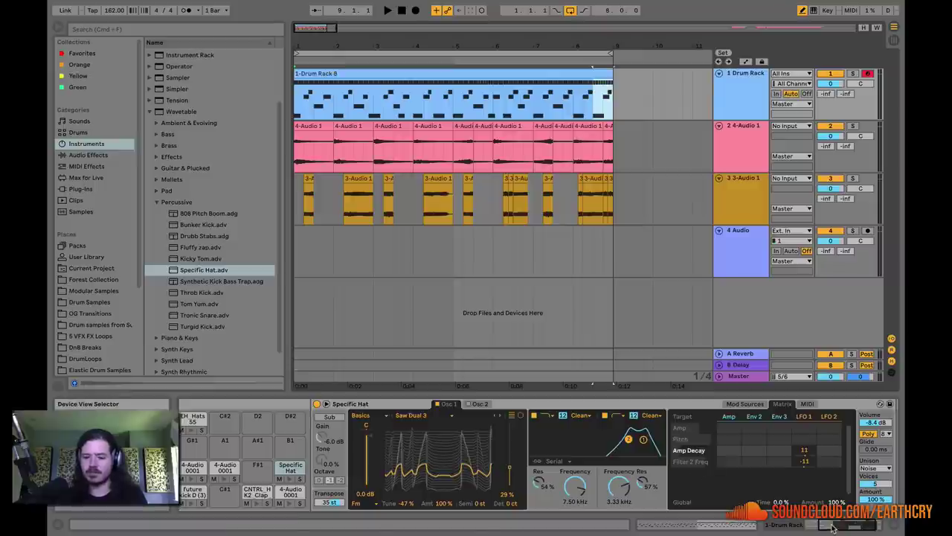
- Inspect the instruments on the 4-Audio 0001 pad beside F#1 and on the Specific Hat pad
drag(832, 527, 796, 528)
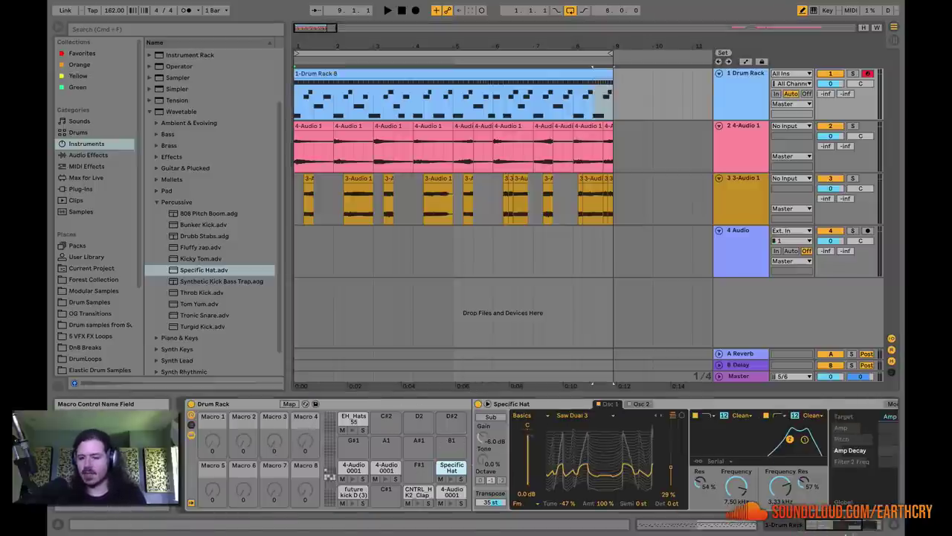
mouse_move(838, 526)
mouse_down()
mouse_move(859, 527)
mouse_move(819, 529)
mouse_move(837, 527)
mouse_up()
click(382, 467)
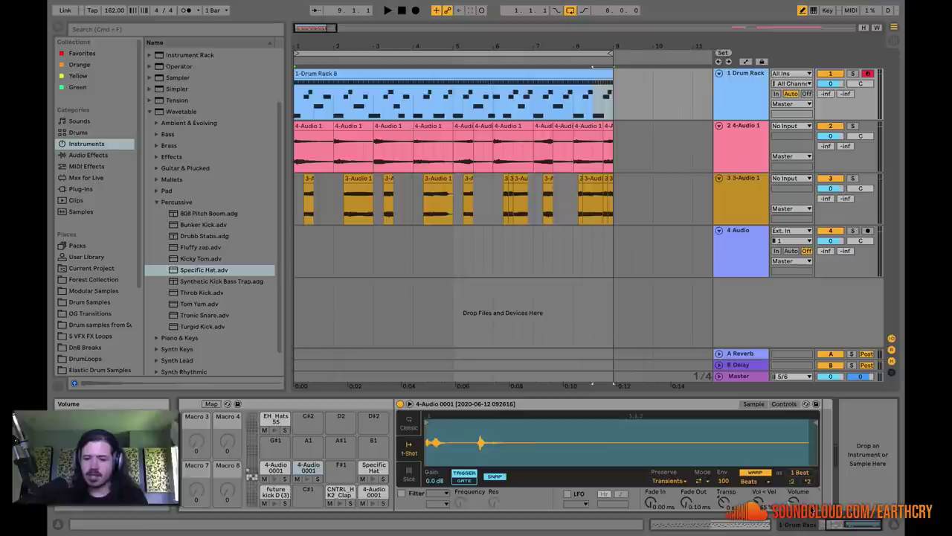
click(378, 467)
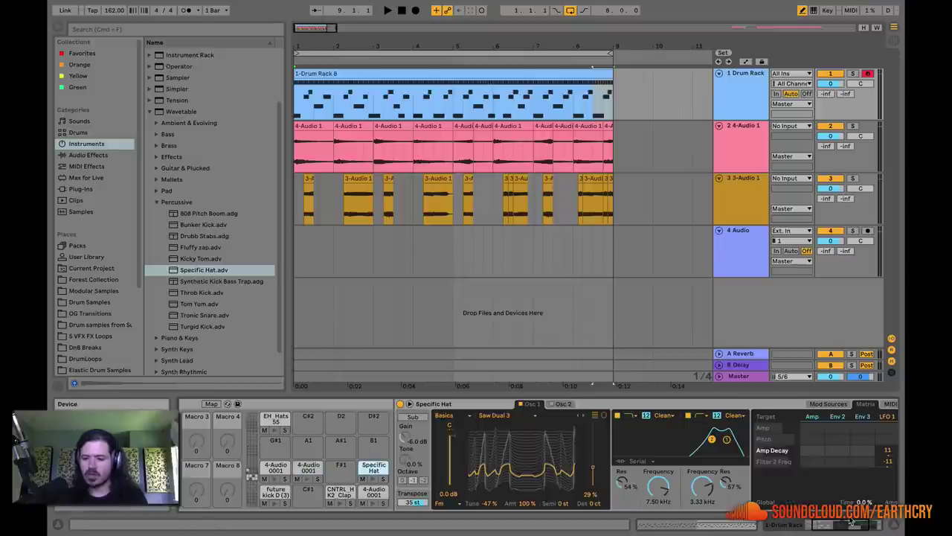
drag(849, 524, 818, 525)
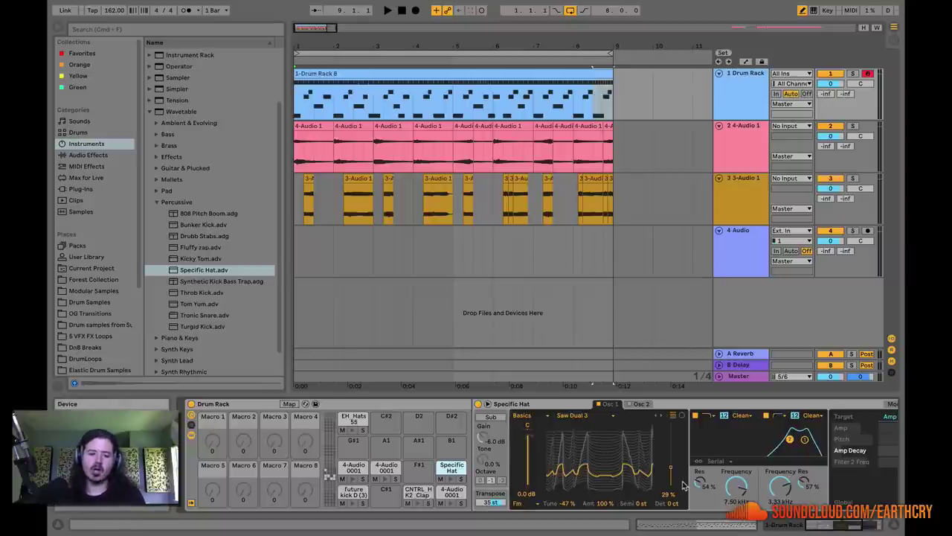
- Hide the Drum Rack's macro controls, show its chain list, and go through the chains, ending on Specific Hat
click(190, 418)
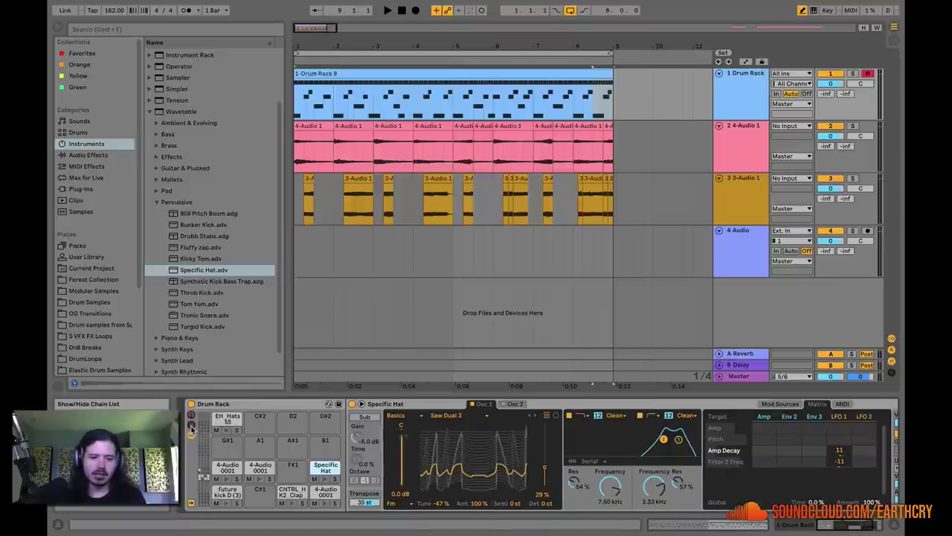
click(192, 429)
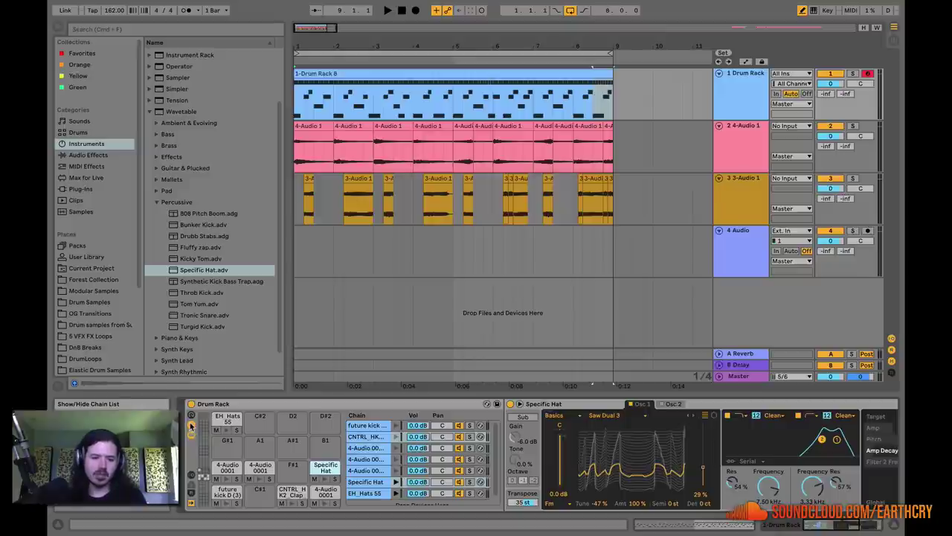
click(370, 469)
click(370, 459)
click(370, 439)
click(373, 480)
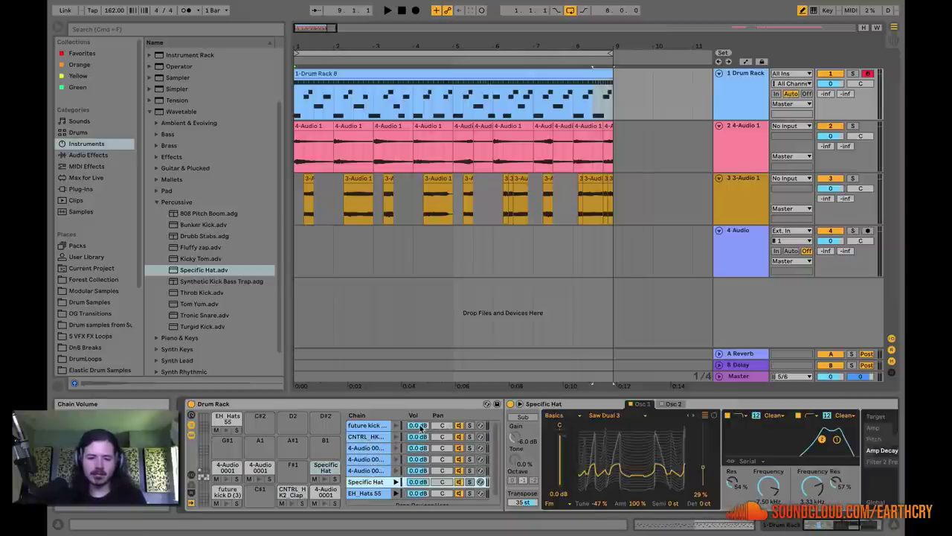
- Look at the Drum Rack's chains as mixer channels in Session View, fold them away, and return to Arrangement View
click(897, 43)
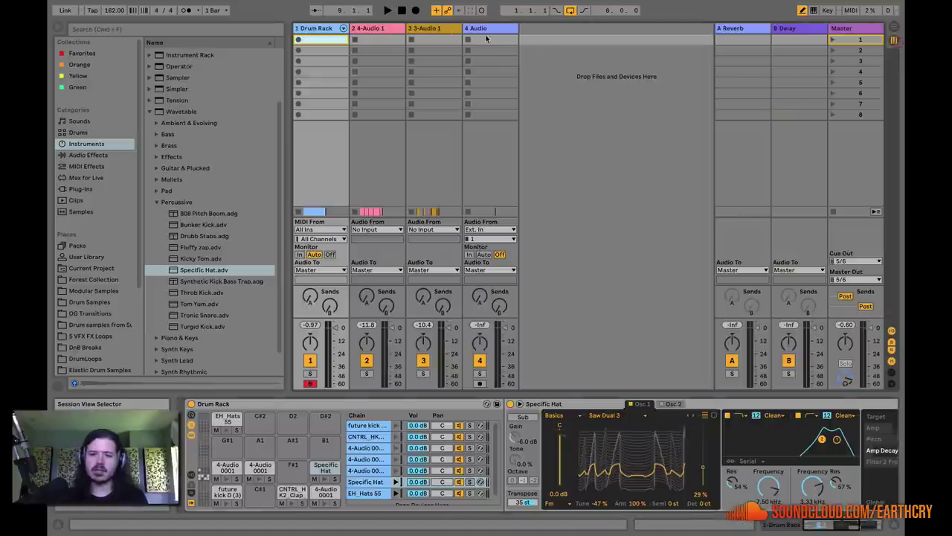
click(343, 29)
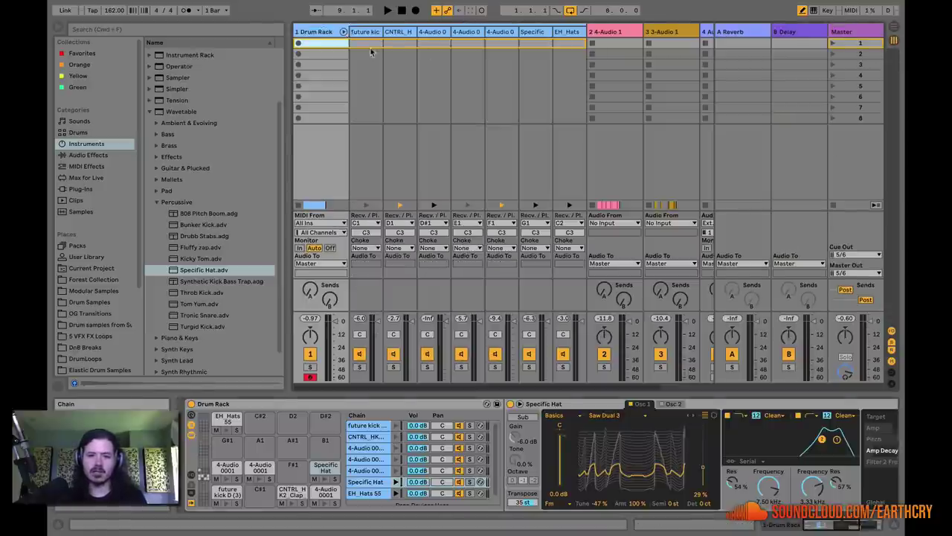
click(343, 32)
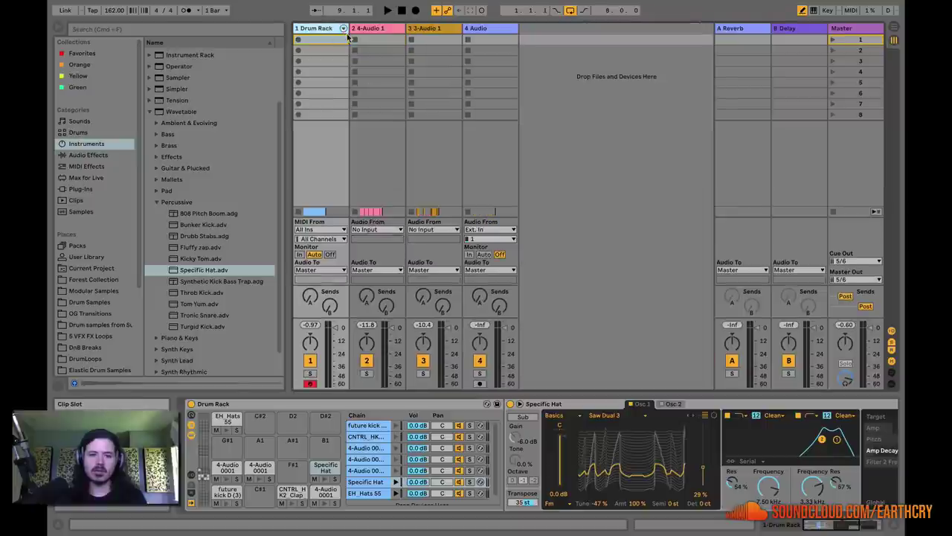
click(343, 28)
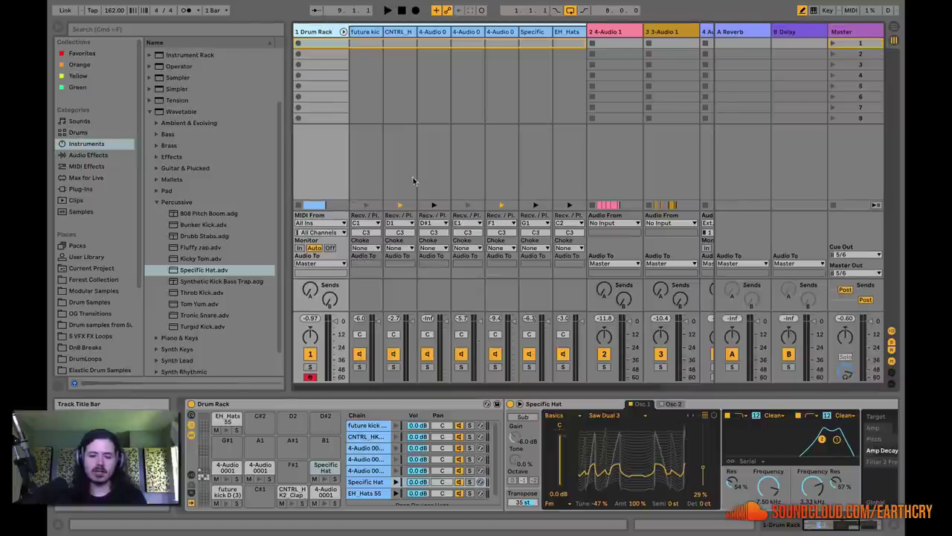
click(343, 28)
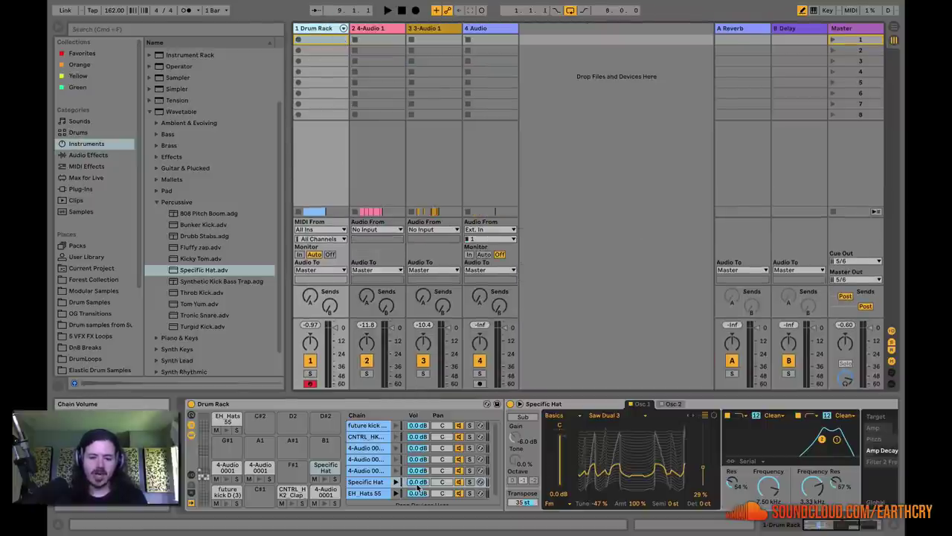
click(893, 27)
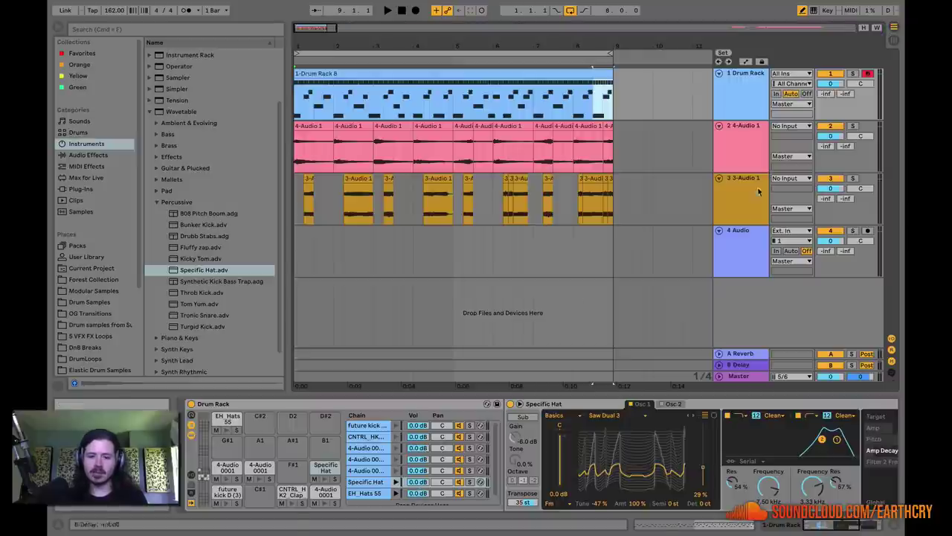
- Lower the Specific Hat chain's volume to -6.0 dB and check it against playback of the beat
key(space)
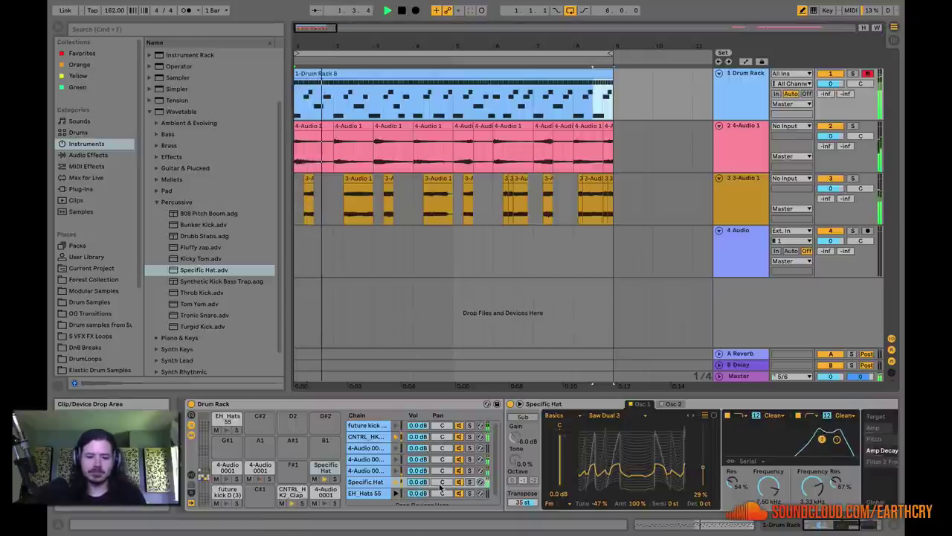
key(space)
drag(418, 482, 418, 487)
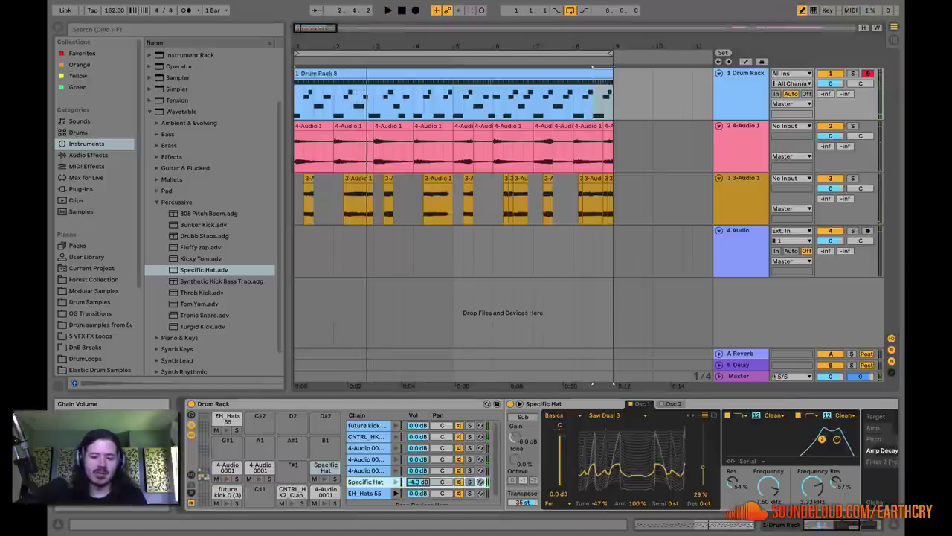
key(space)
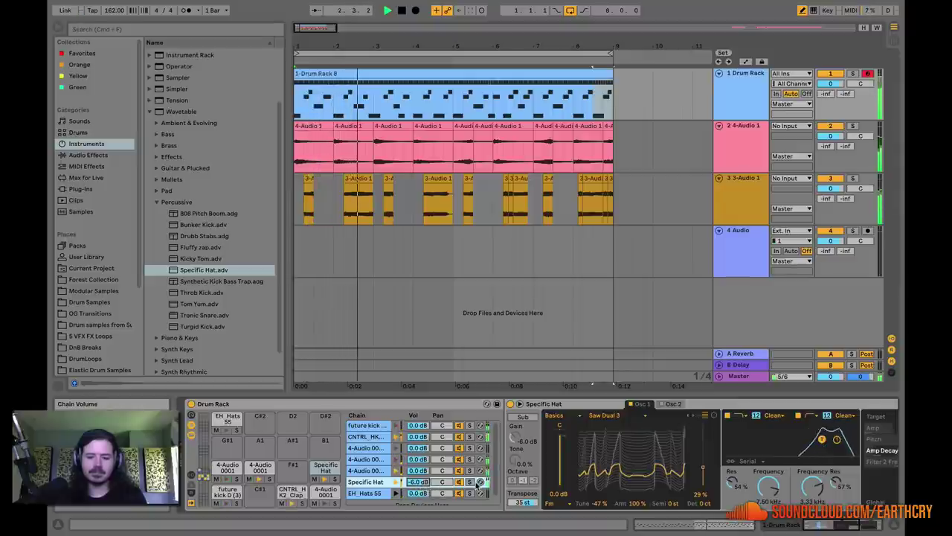
- Examine the Specific Hat's modulation matrix and amp envelope, and listen to the arrangement
scroll(589, 439, right, 5)
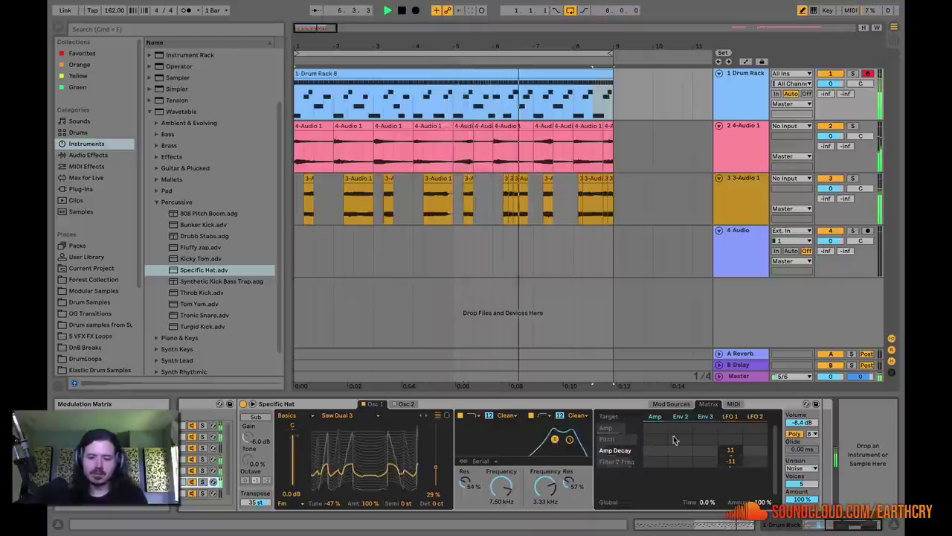
click(623, 452)
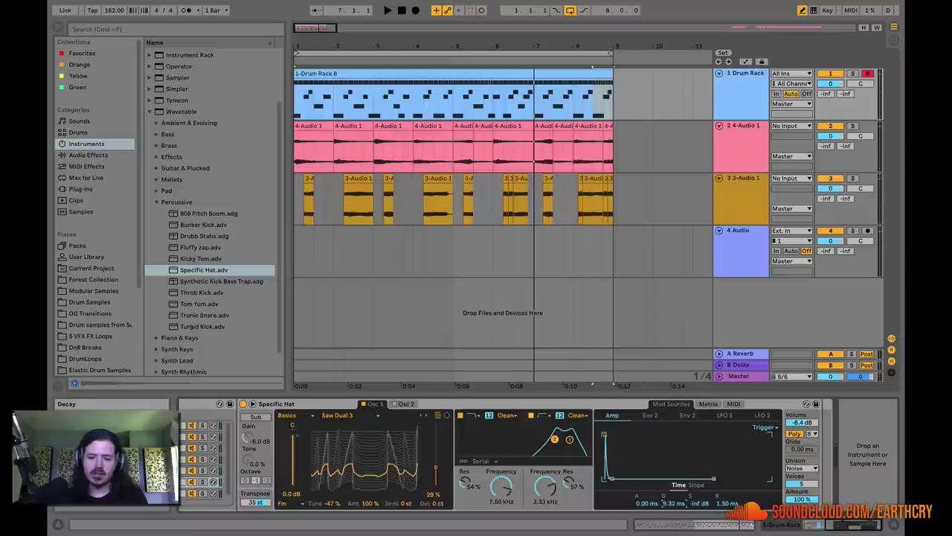
key(space)
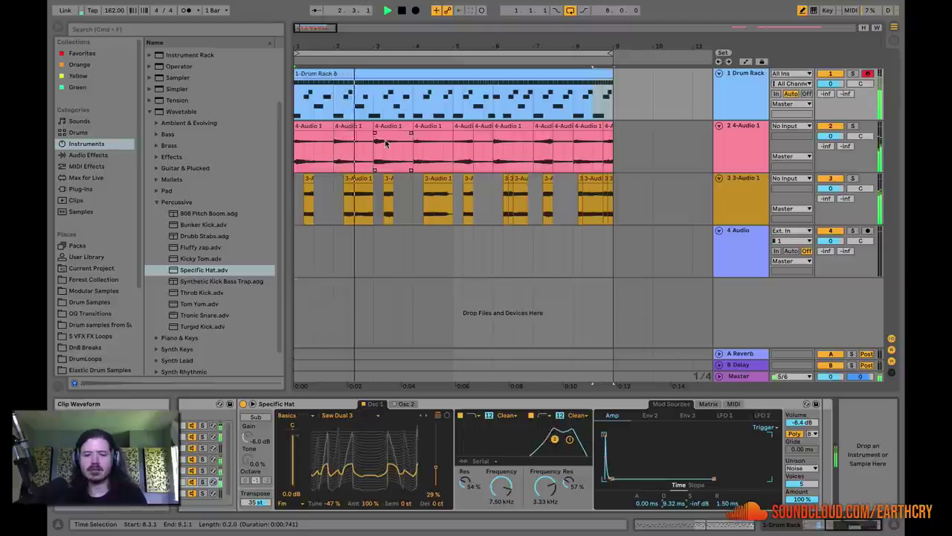
drag(452, 46, 521, 46)
key(space)
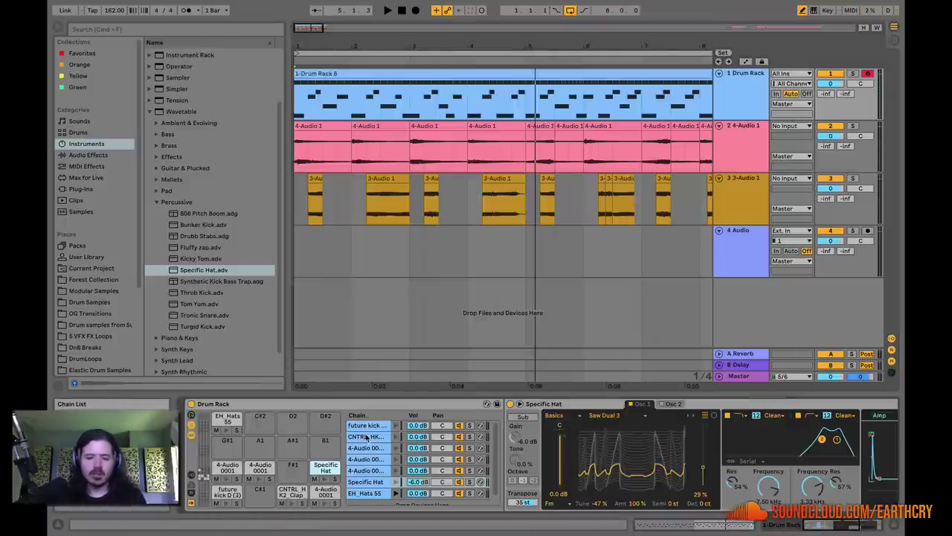
- Go through the Drum Rack's chains and preview the future kick chain
click(366, 459)
click(372, 481)
click(368, 458)
click(366, 424)
click(395, 426)
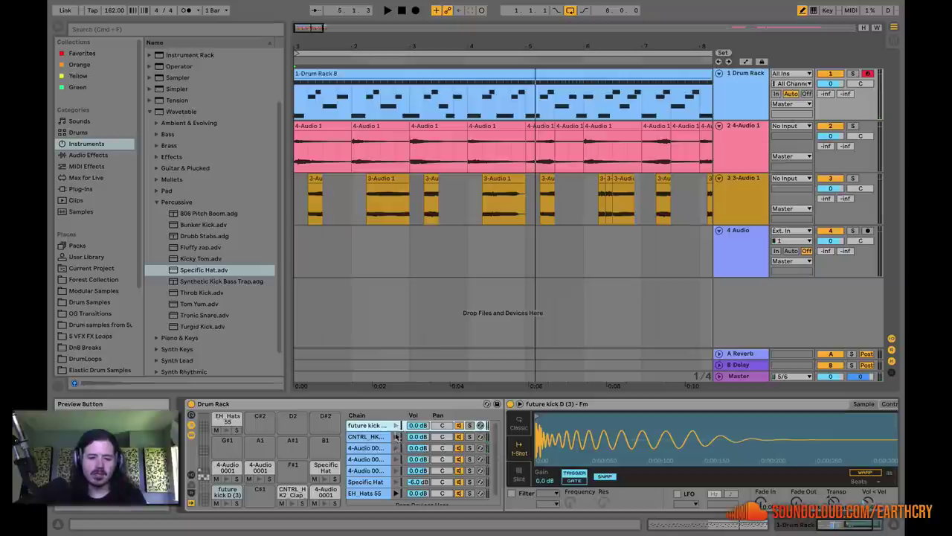
- Audition the CNTRL_HK2_Clap pad on D1 and the 4-Audio 0001 pad on D#1 in alternation
click(292, 503)
click(325, 504)
click(294, 503)
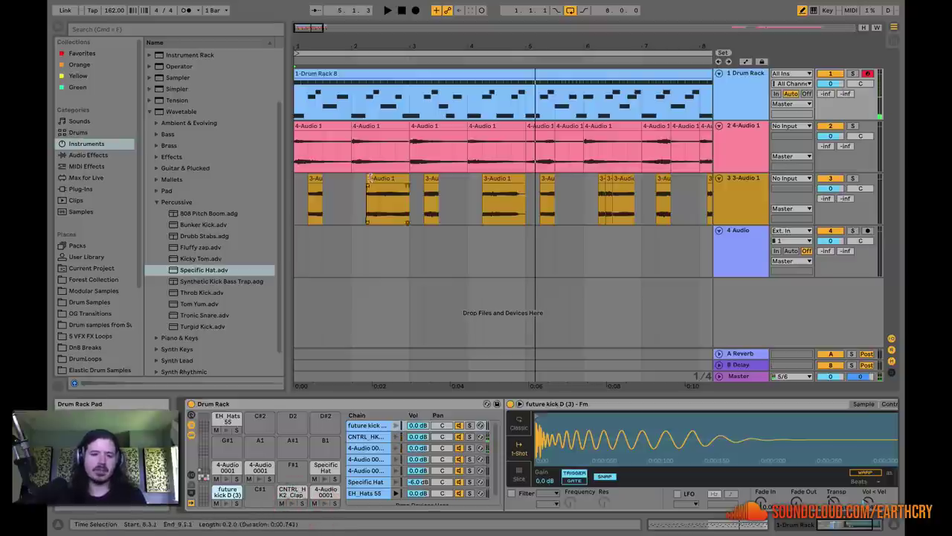
click(322, 503)
click(293, 494)
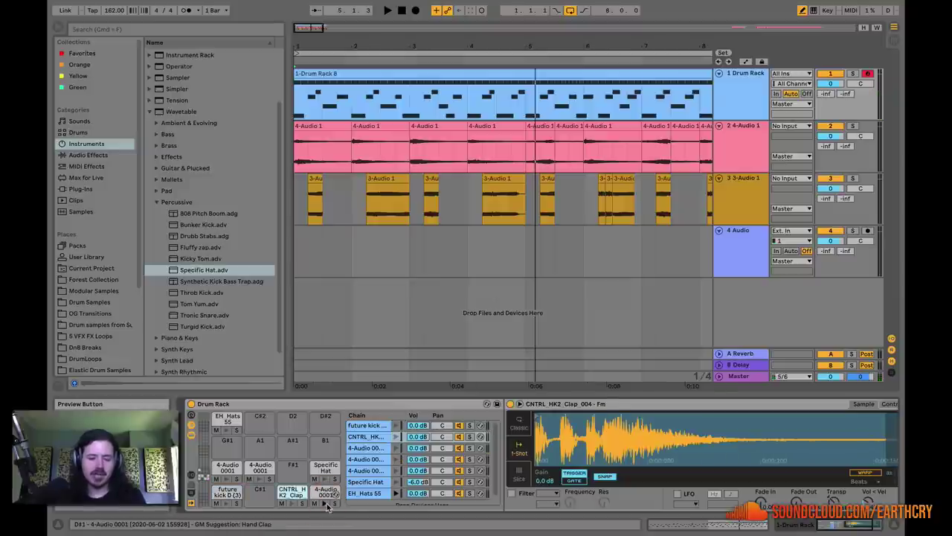
click(324, 506)
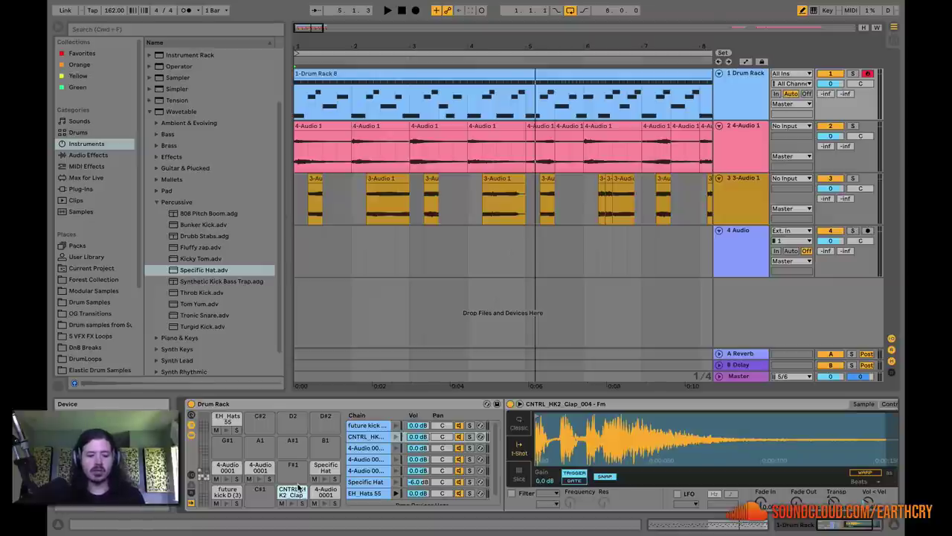
- Show the Drum Rack's input/output settings and compare the clap and neighbouring 4-Audio 0001 pads by ear
click(191, 476)
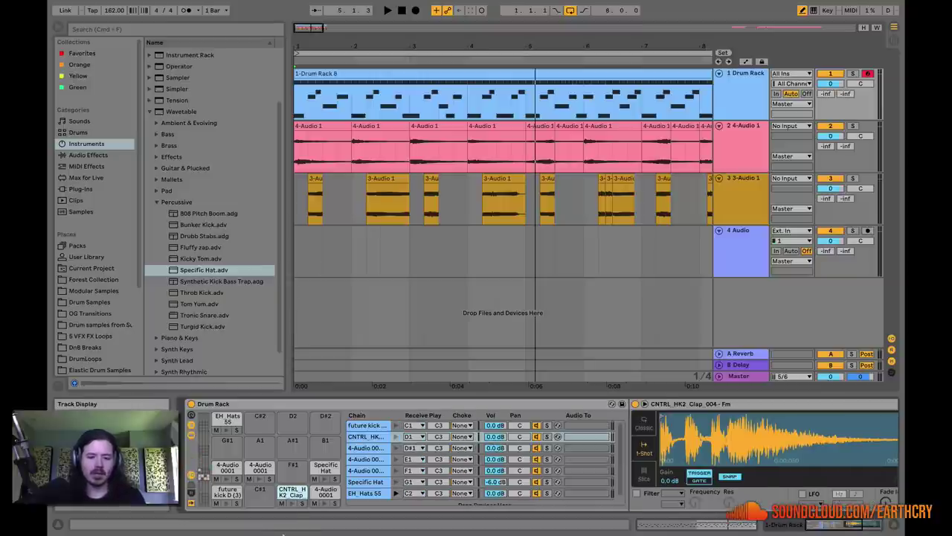
click(292, 504)
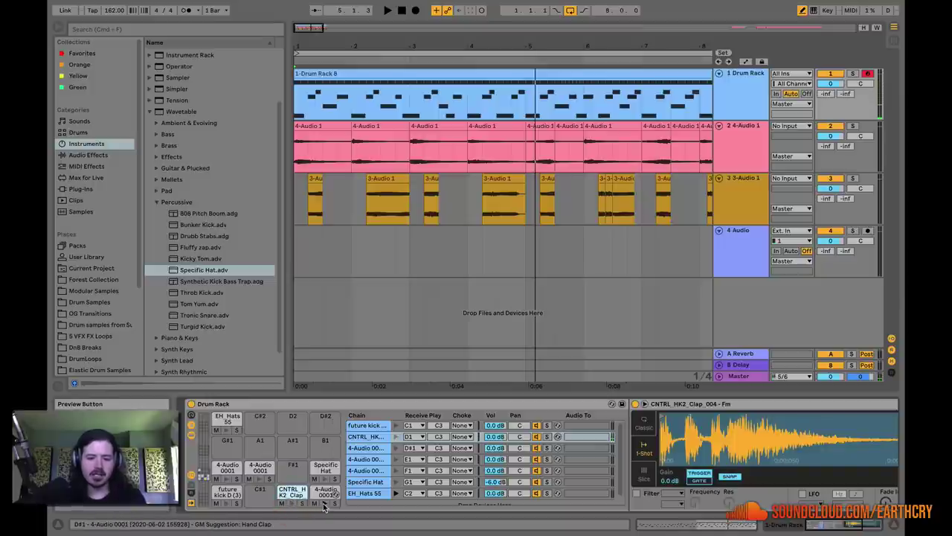
click(324, 505)
click(292, 504)
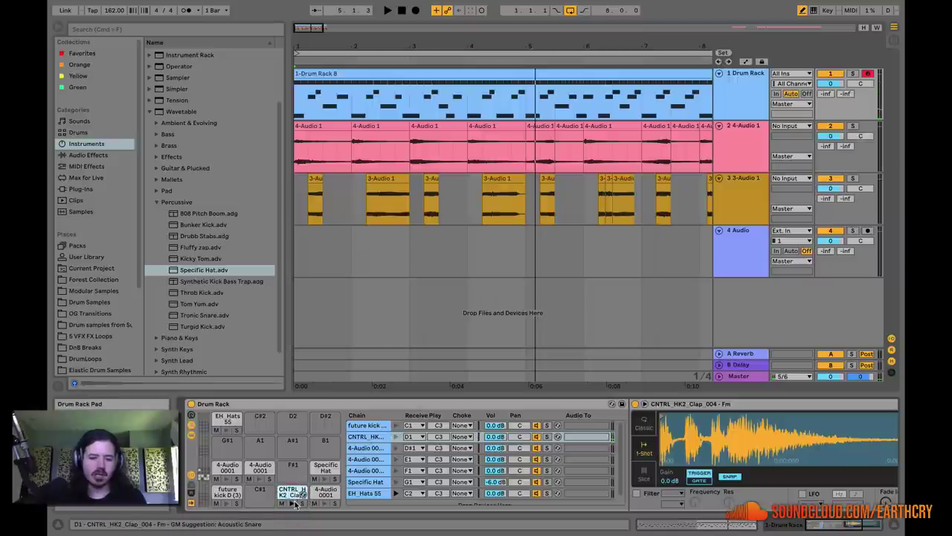
click(294, 504)
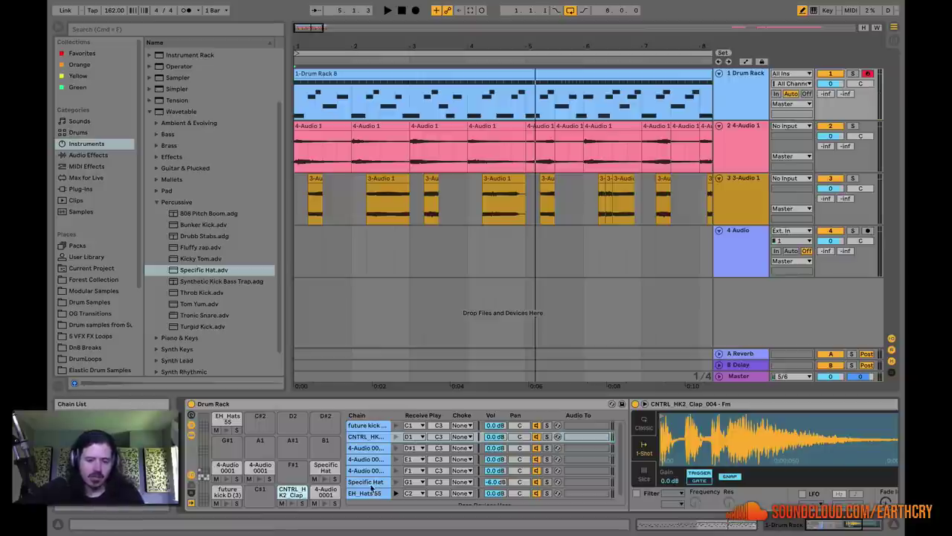
- Set the receive note of the D#1 4-Audio 0001 chain to D1, layering it with the clap
click(415, 451)
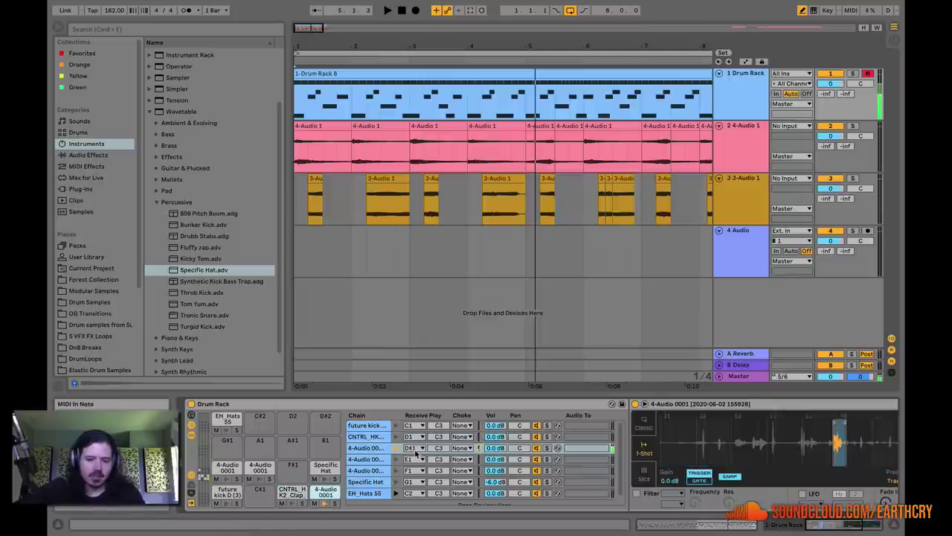
click(416, 450)
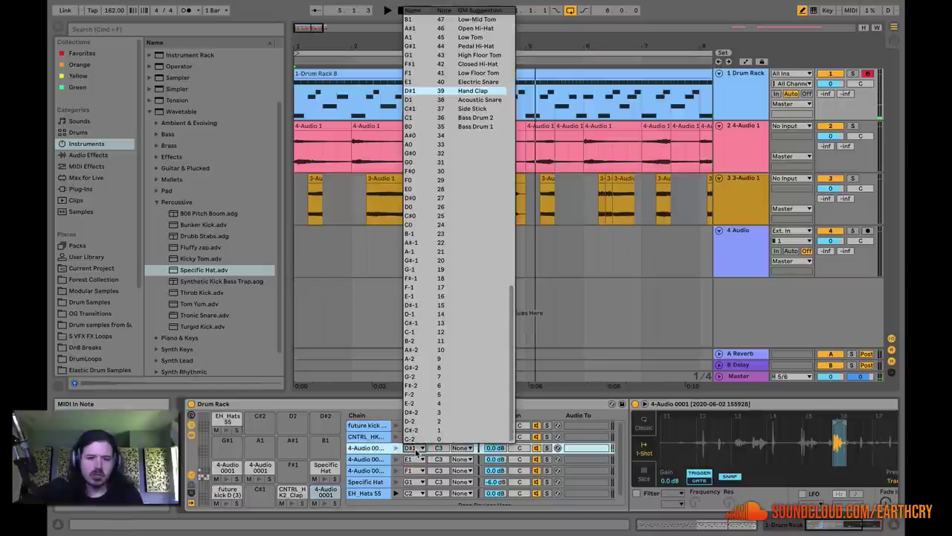
click(422, 99)
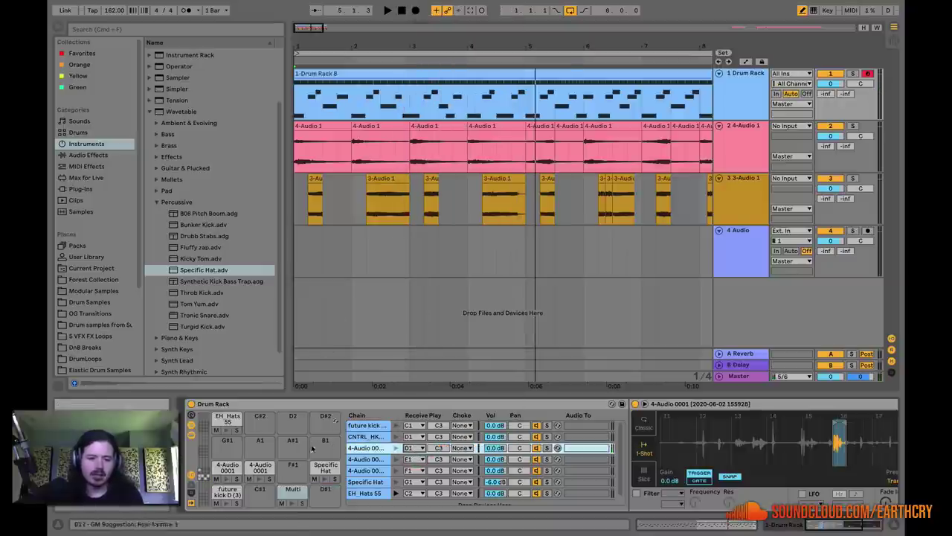
- Select the layered Multi pad on D1, preview it, and listen to it within the arrangement
click(290, 491)
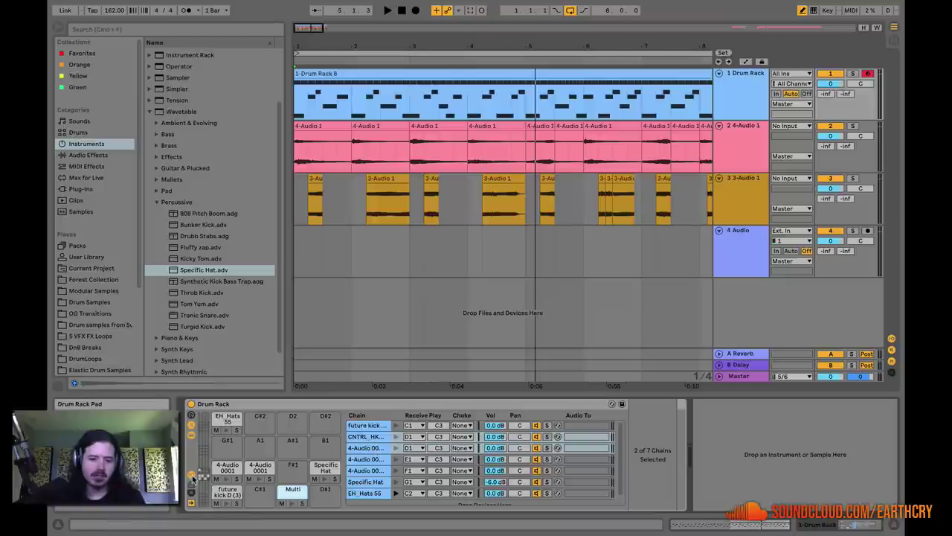
click(191, 425)
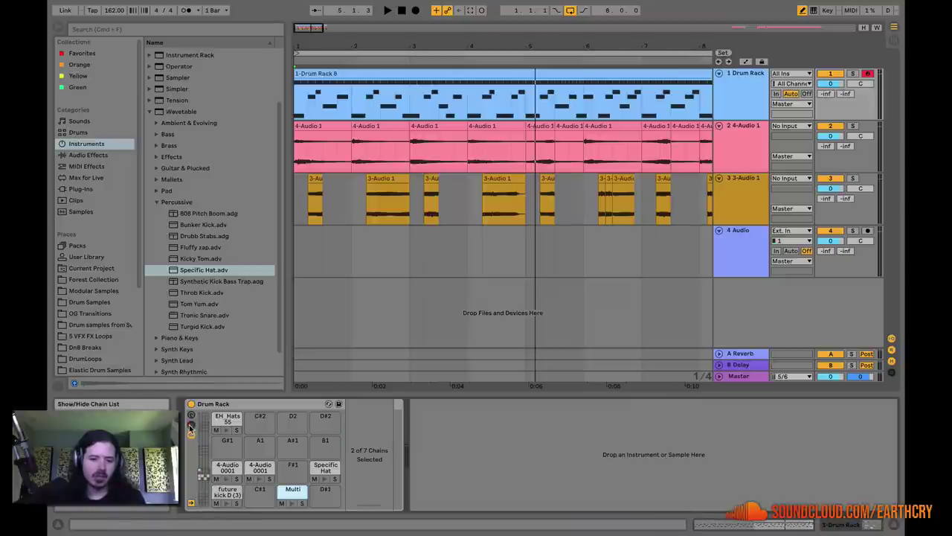
click(191, 425)
click(291, 503)
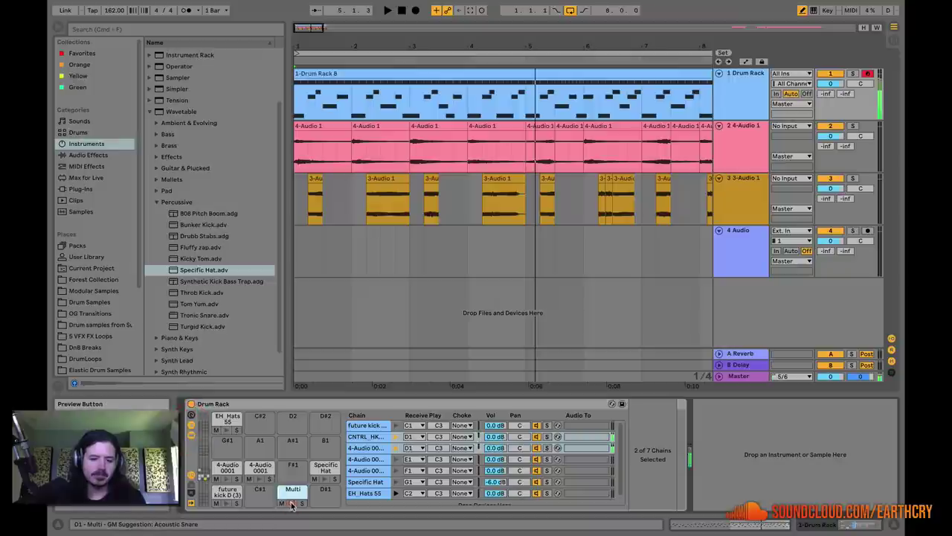
click(388, 11)
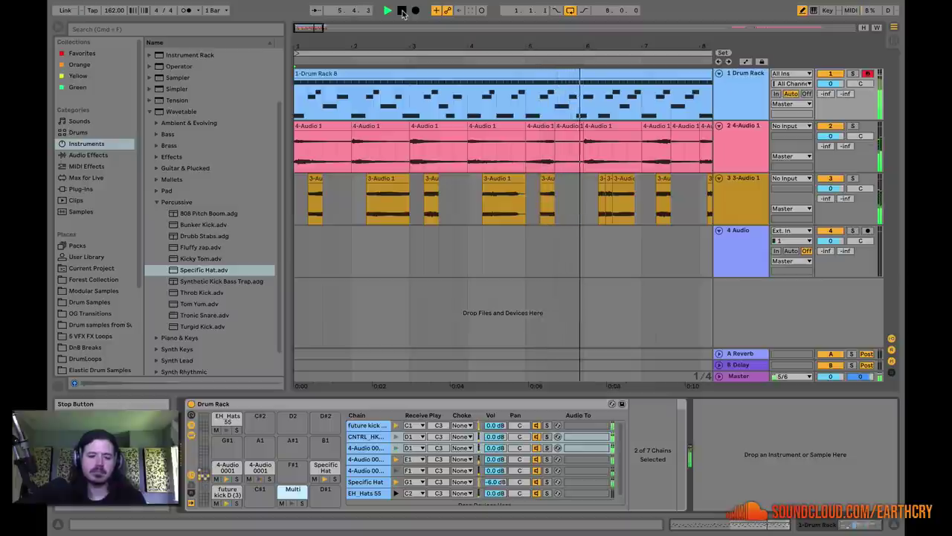
click(402, 11)
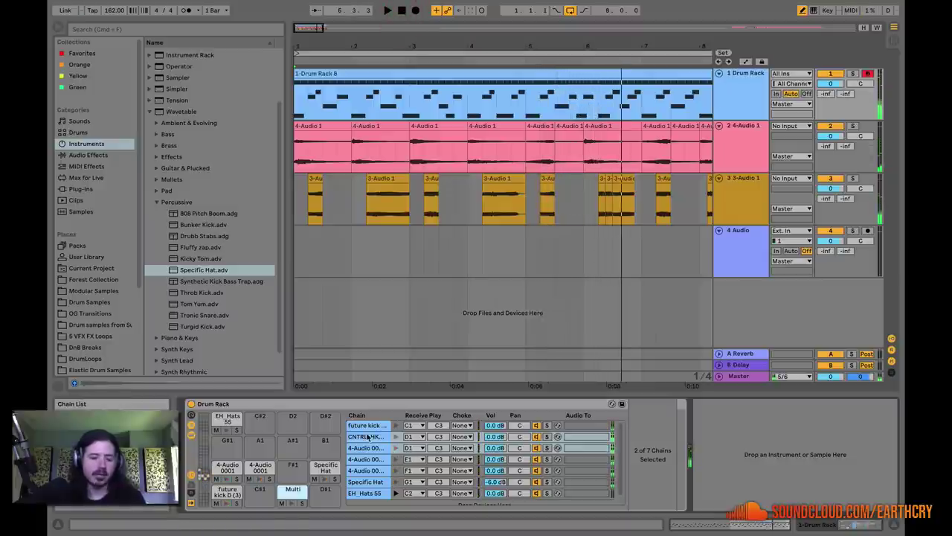
- Compare the devices of the clap and 4-Audio 0001 chains on D1, and select both chains together
click(369, 436)
click(368, 448)
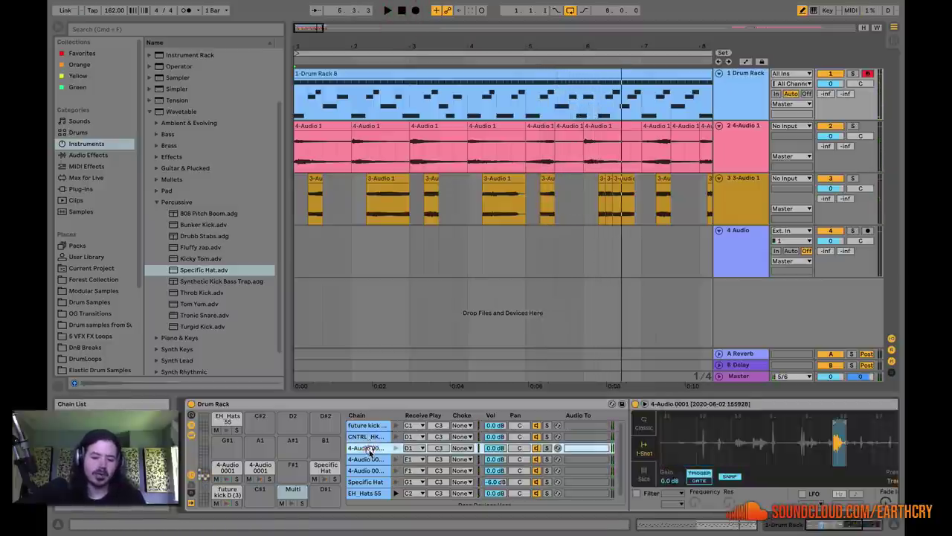
click(366, 436)
click(367, 448)
click(366, 436)
click(368, 449)
click(366, 437)
click(367, 448)
click(366, 436)
click(367, 449)
click(366, 437)
click(366, 448)
drag(495, 447, 494, 454)
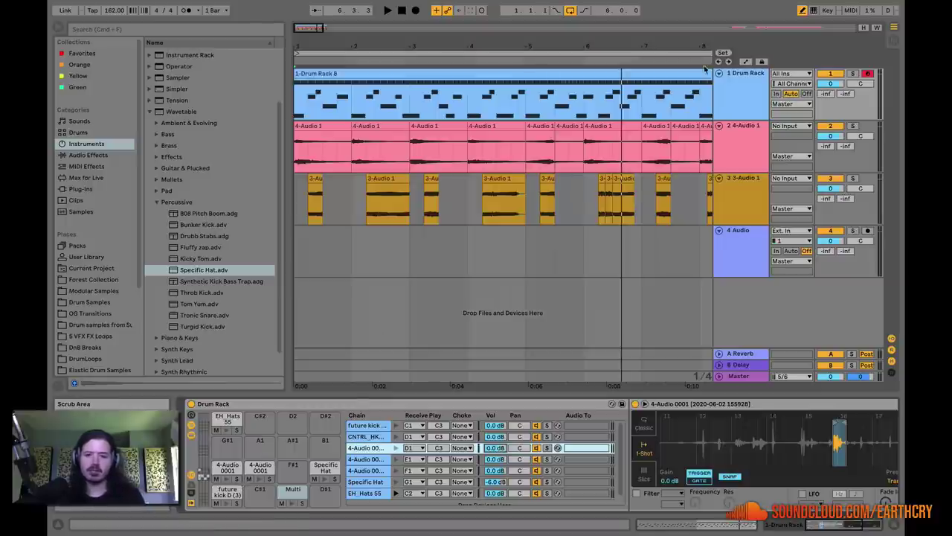
key(shift+Up)
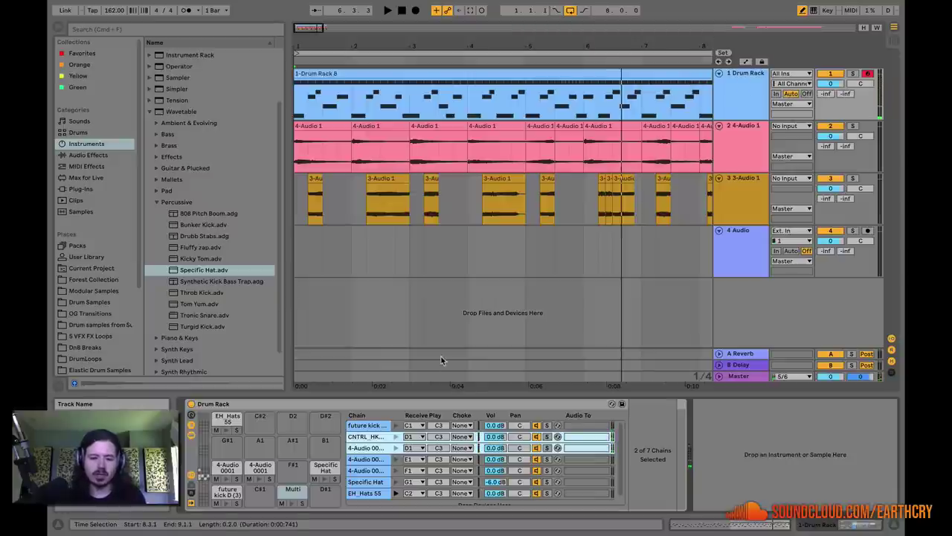
- Show the Drum Rack's return chains, add the Reverb effect as a return chain, and reveal the chains' send levels
click(192, 494)
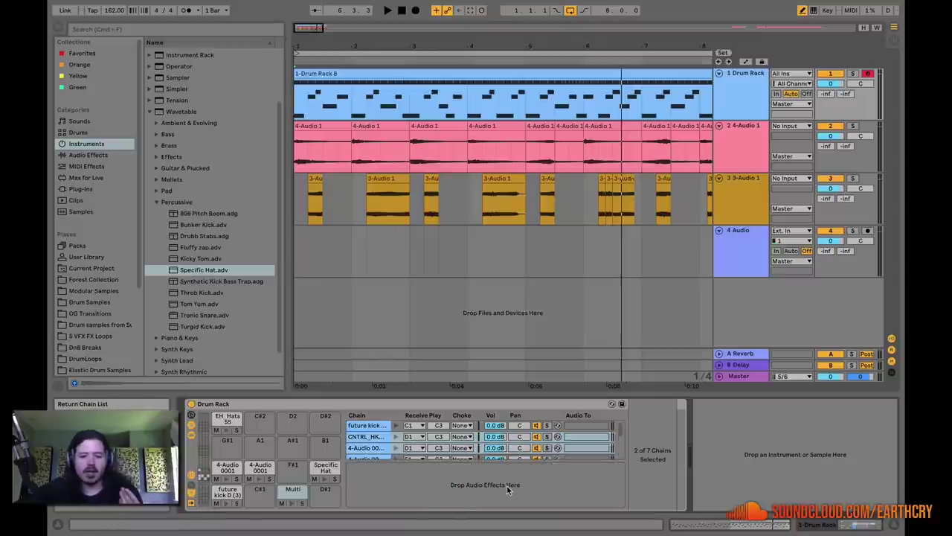
click(157, 202)
click(150, 177)
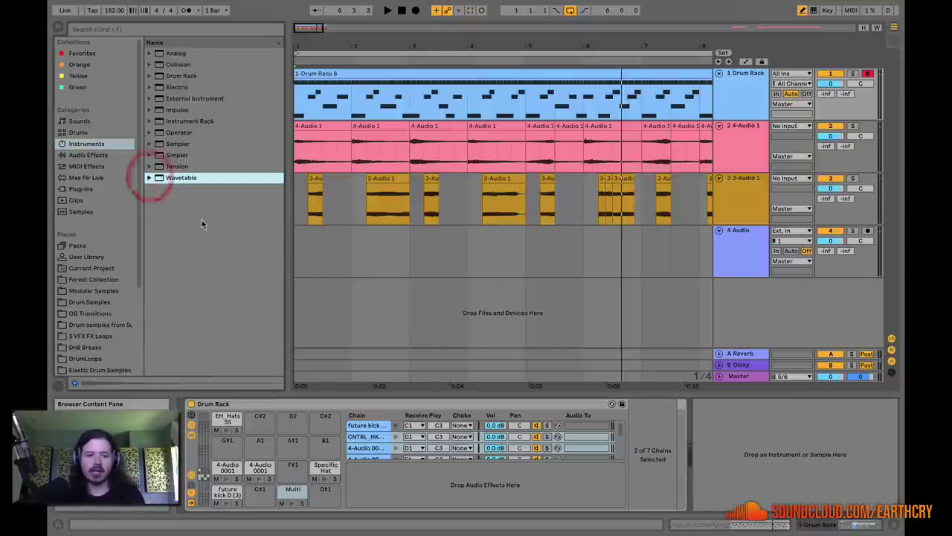
click(88, 155)
scroll(212, 343, down, 5)
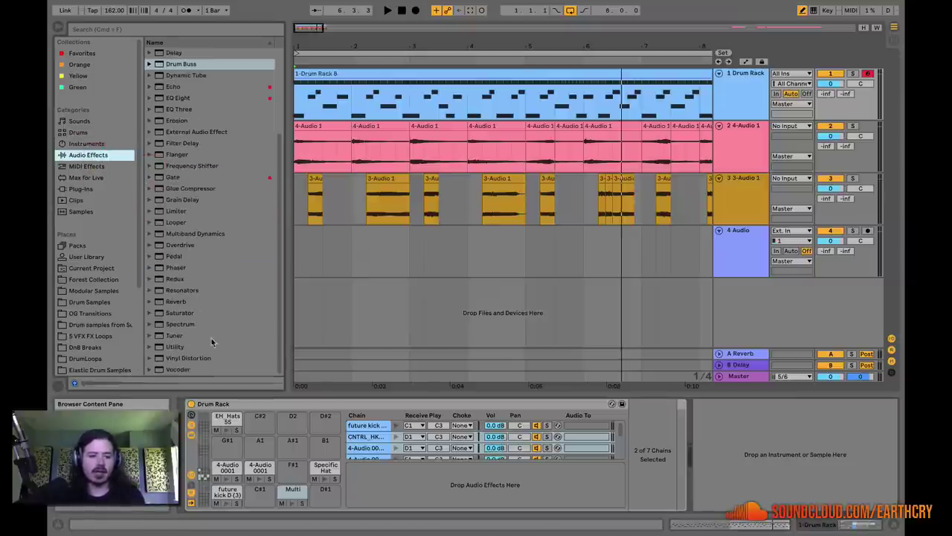
drag(170, 301, 431, 502)
click(352, 469)
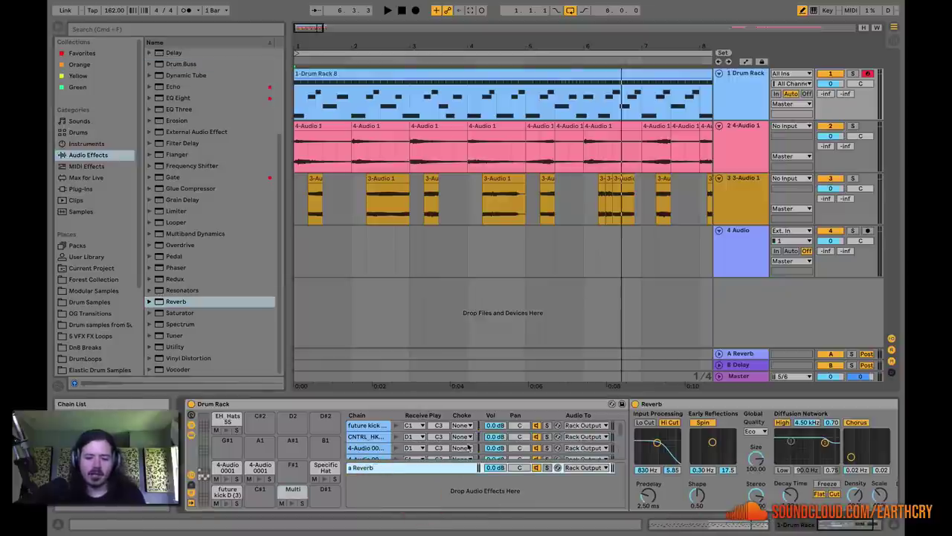
click(192, 484)
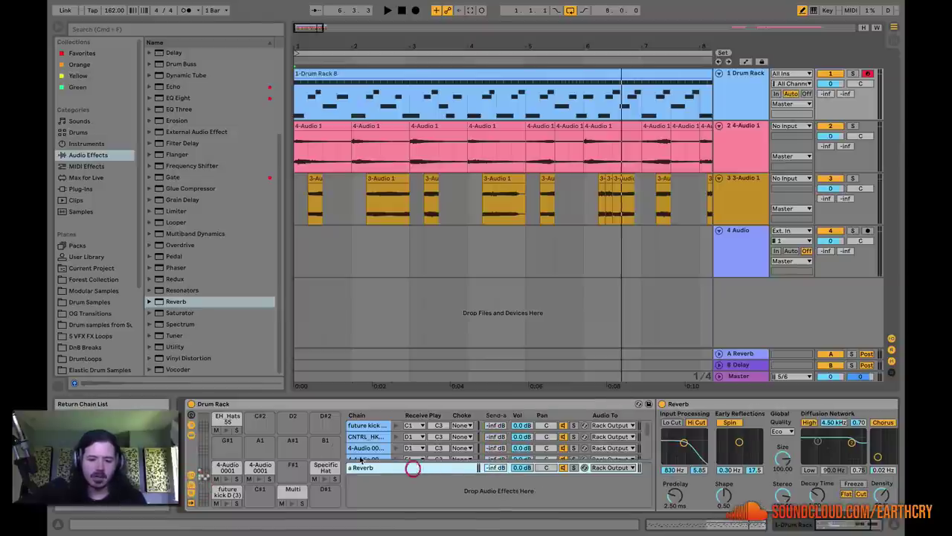
- Send both chains layered on D1 to the a Reverb return at -19.0 dB and preview the pad
scroll(376, 451, down, 3)
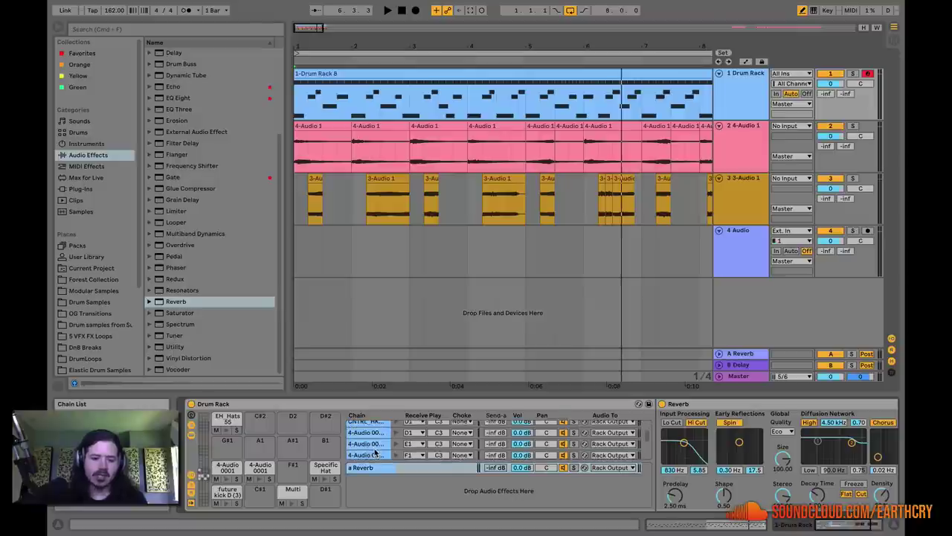
scroll(376, 451, up, 3)
drag(495, 436, 496, 431)
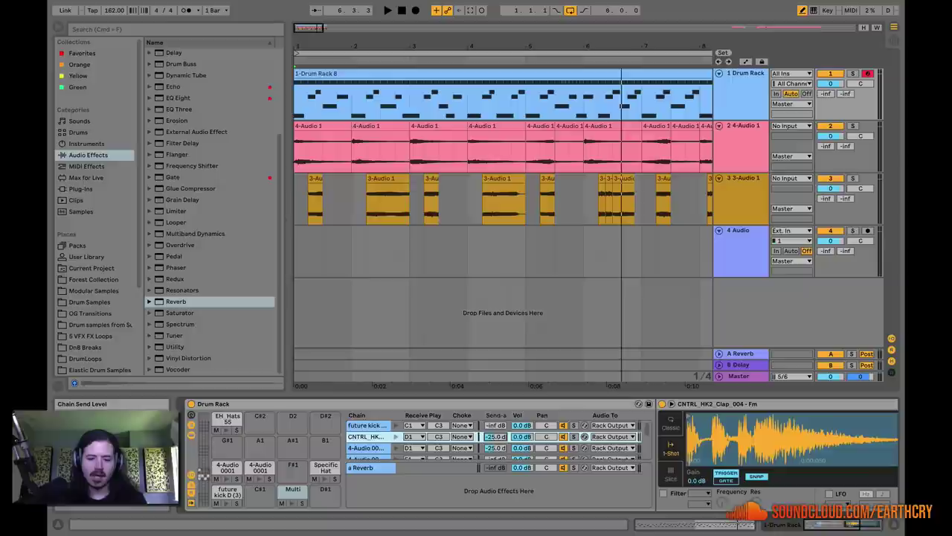
click(286, 491)
drag(498, 435, 498, 432)
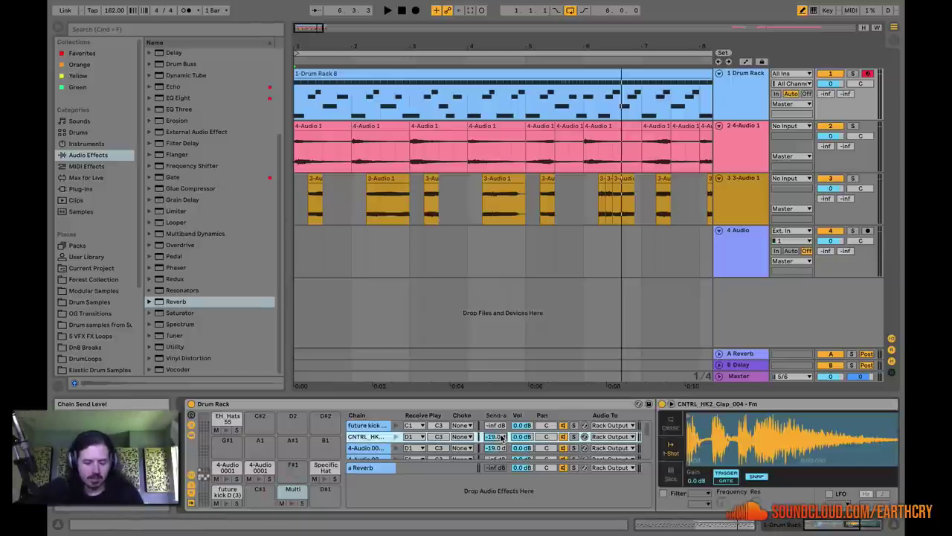
- Adjust the Dry/Wet mix of the a Reverb return, audition the pads, and reselect both D1 chains
click(387, 467)
drag(825, 524, 852, 525)
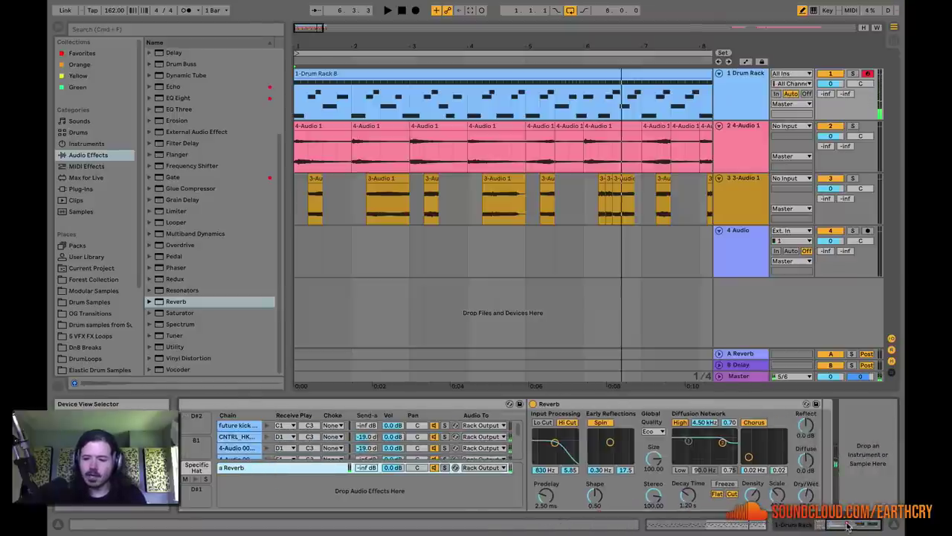
click(806, 498)
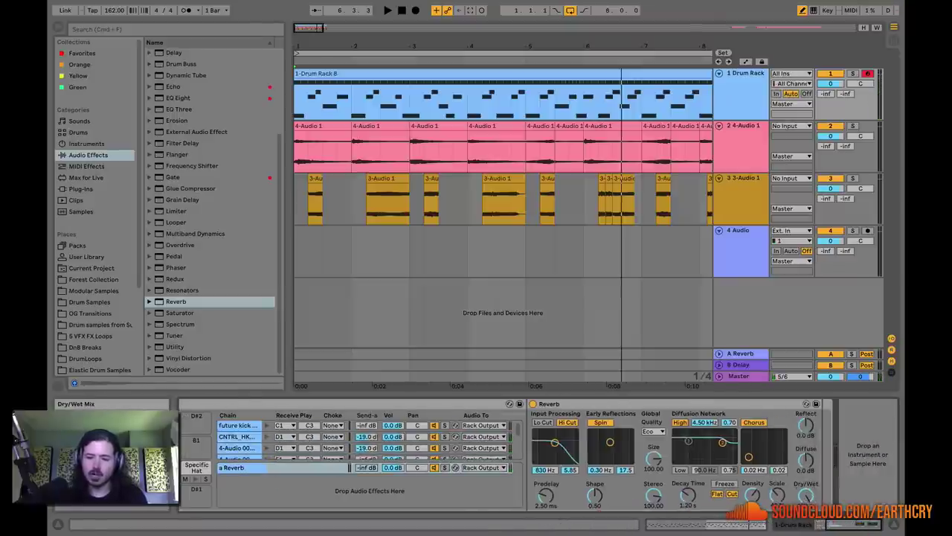
drag(848, 527, 837, 527)
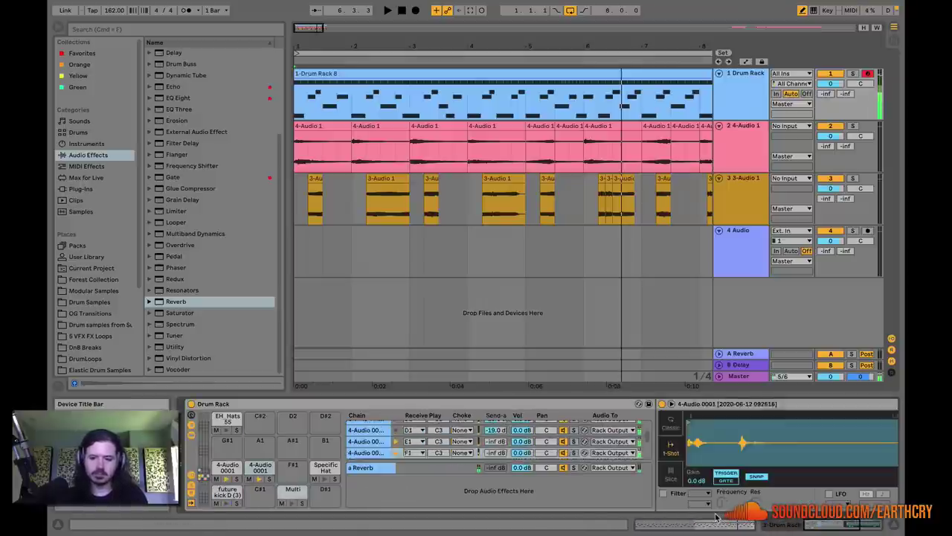
scroll(370, 446, down, 1)
super+click(370, 452)
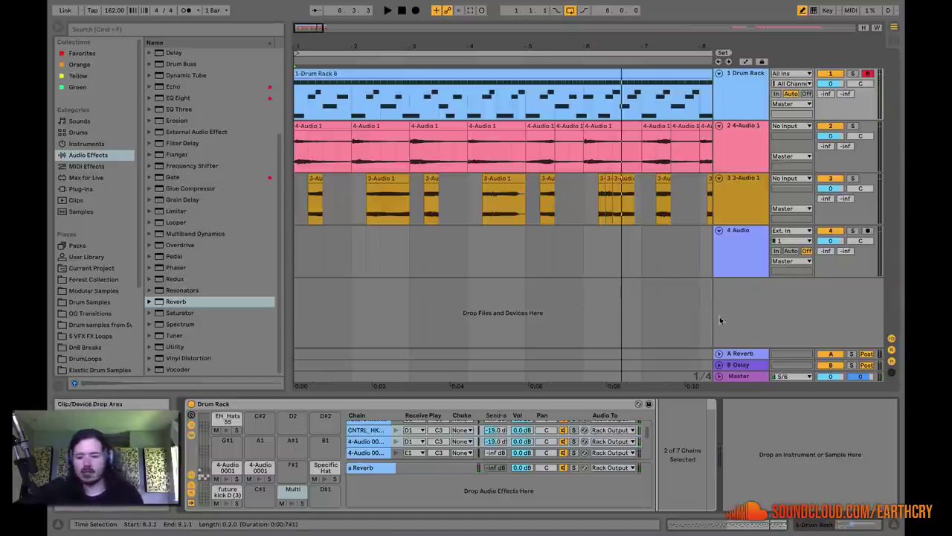
- Inspect the Reverb device on the set's A Reverb return track and go back to the Drum Rack track
click(746, 358)
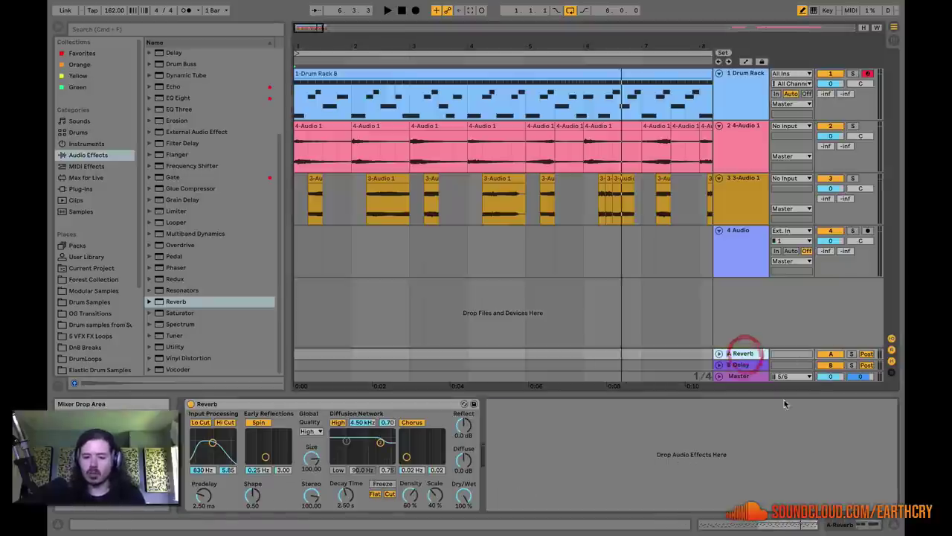
click(740, 356)
click(741, 74)
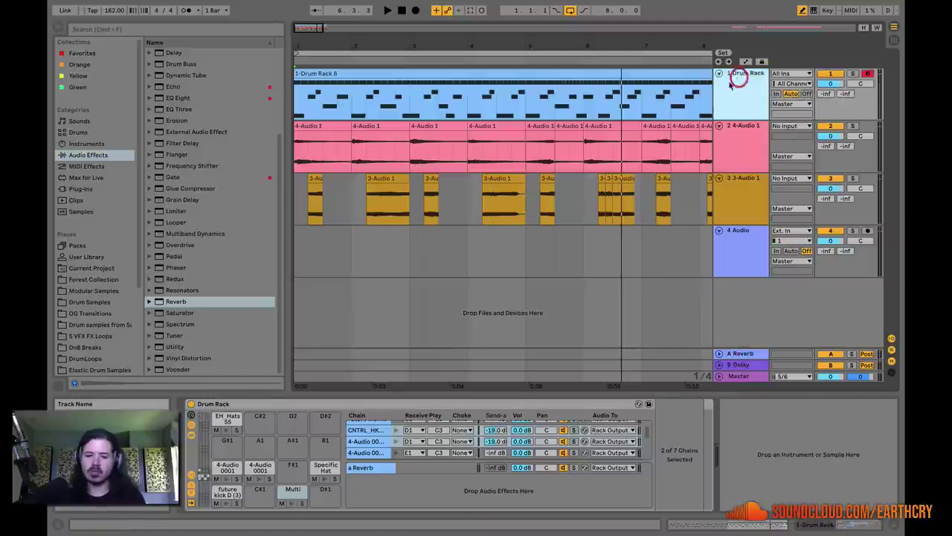
- Create a second, empty return chain in the Drum Rack and route its audio to A-Reverb | Track In
right_click(389, 489)
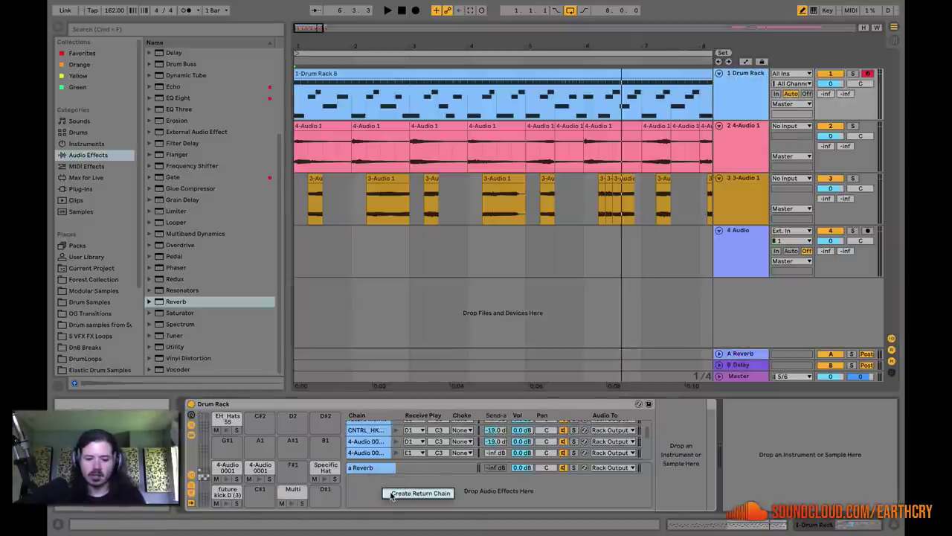
click(417, 493)
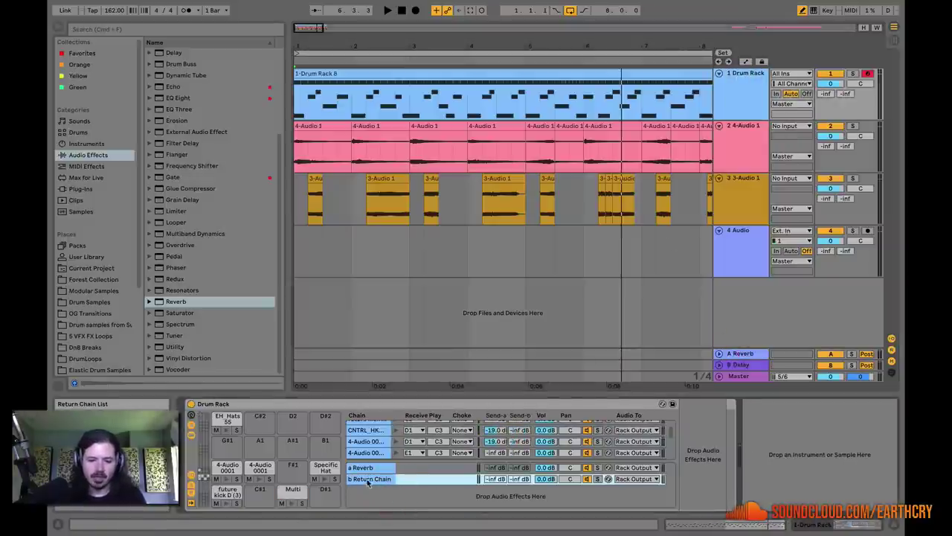
click(627, 480)
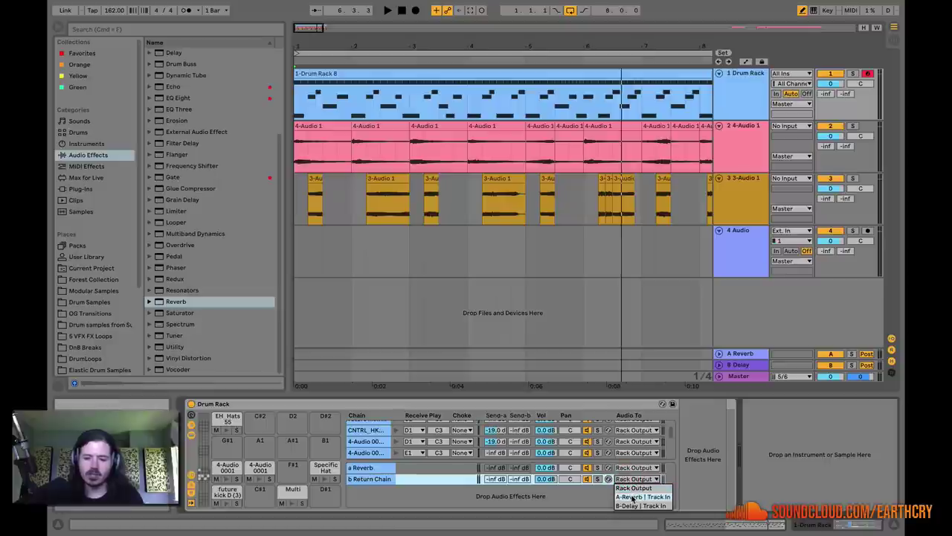
click(632, 497)
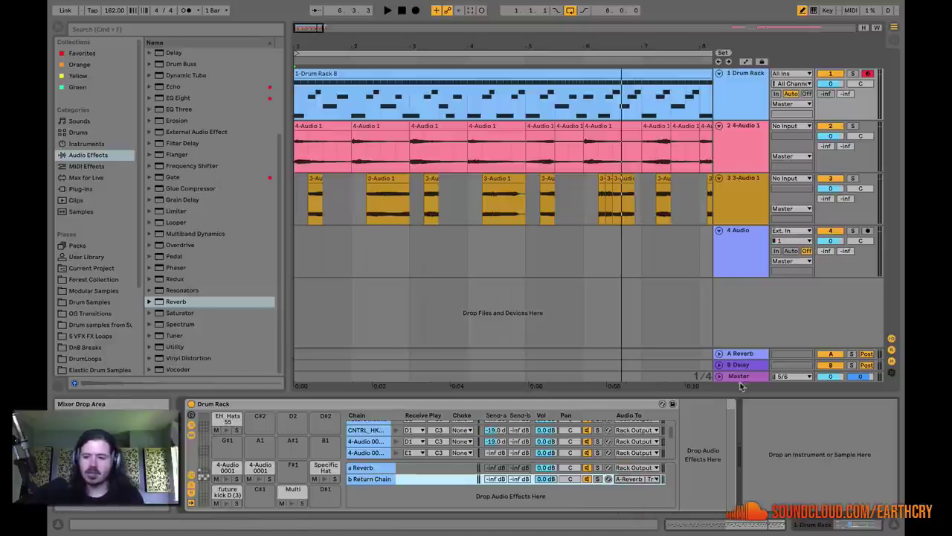
- Unfold the A Reverb return track to show its mixer controls, and reselect the Drum Rack track
click(745, 353)
click(718, 354)
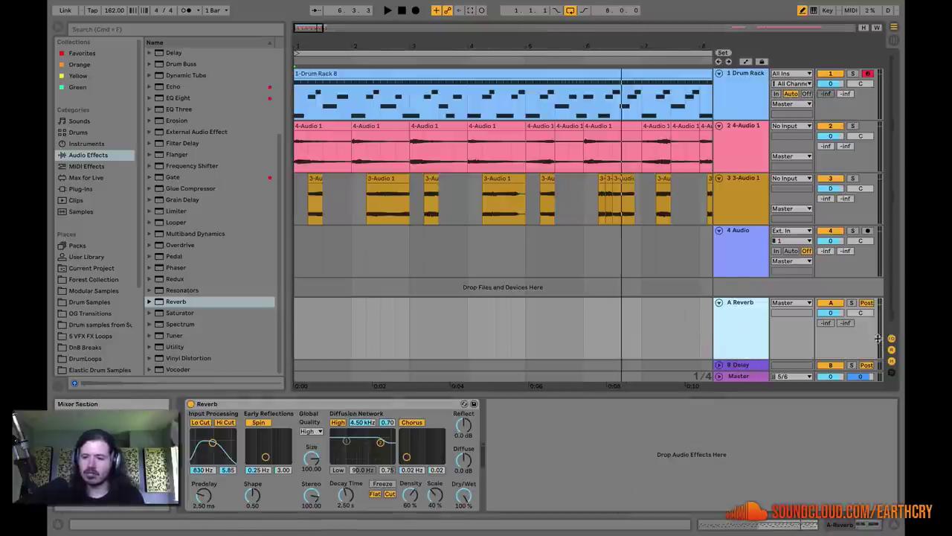
click(738, 90)
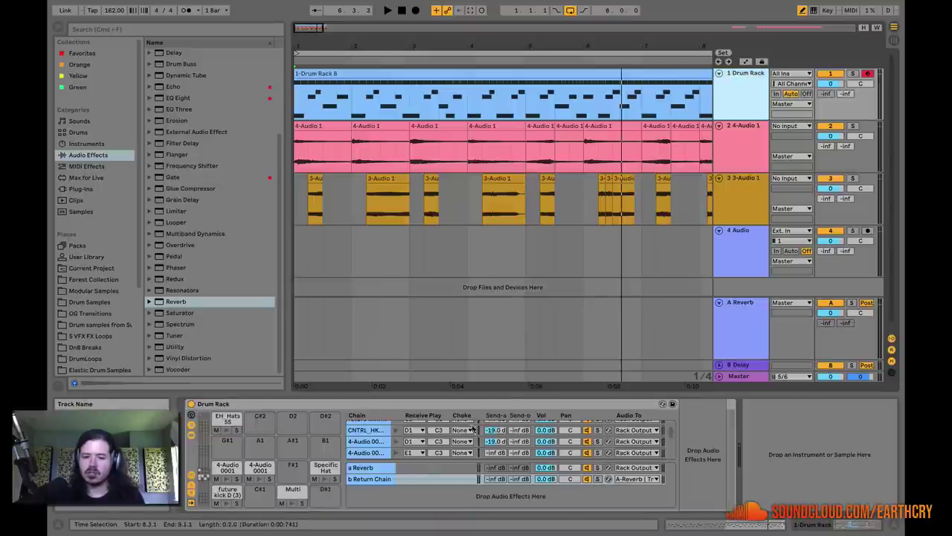
- Cut the a Reverb return chain from the Drum Rack
click(379, 469)
right_click(379, 469)
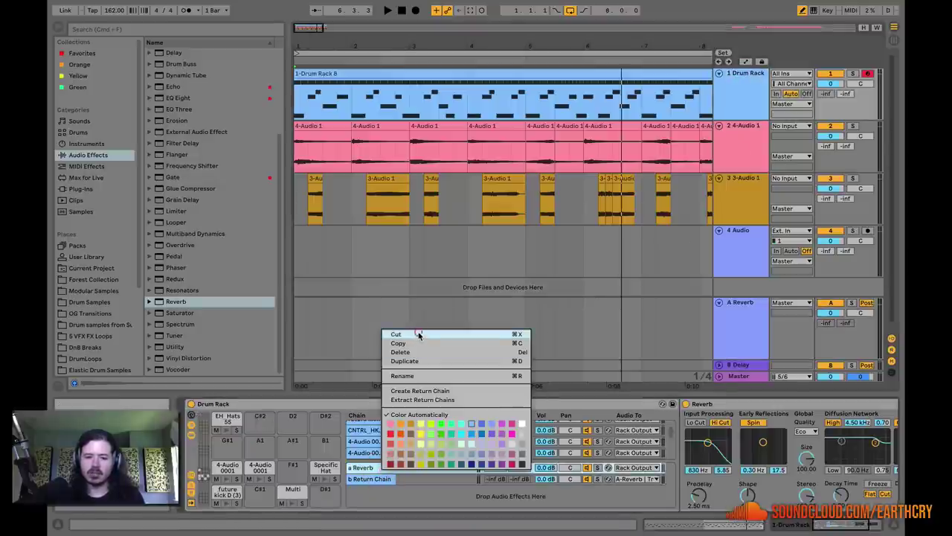
click(419, 334)
- Set the clap chain's send to the remaining return chain to -8.0 dB
click(493, 434)
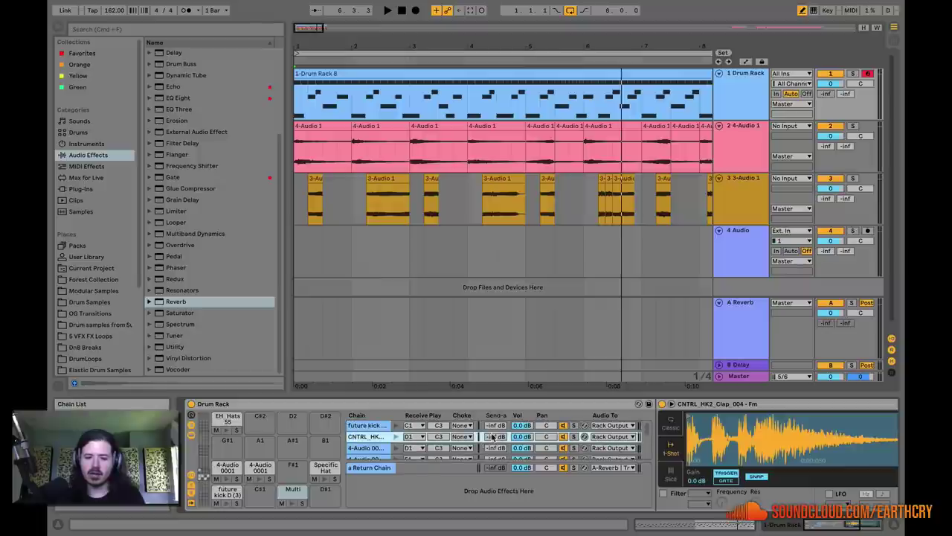
drag(492, 439, 493, 435)
shift+click(506, 430)
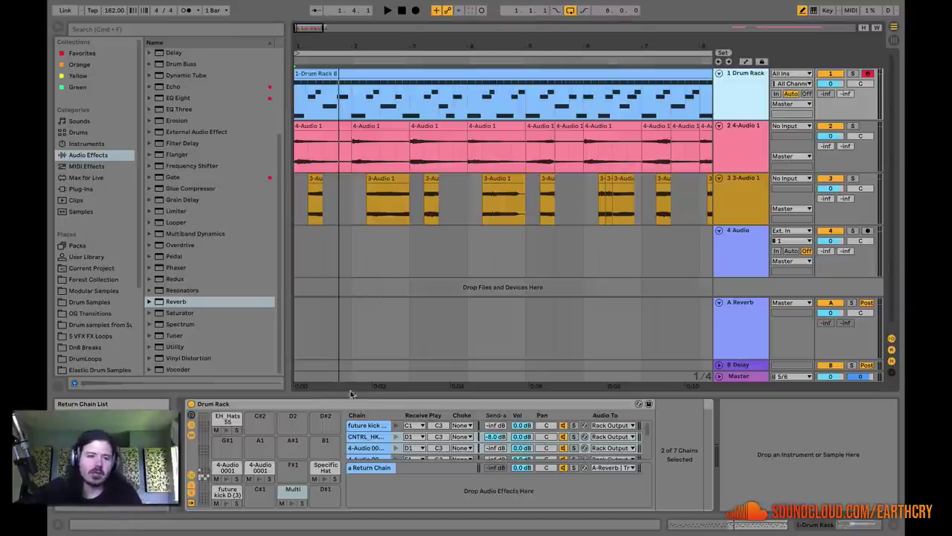
- Search the sample library for "hats" and preview several of the EH_Hats samples
click(81, 212)
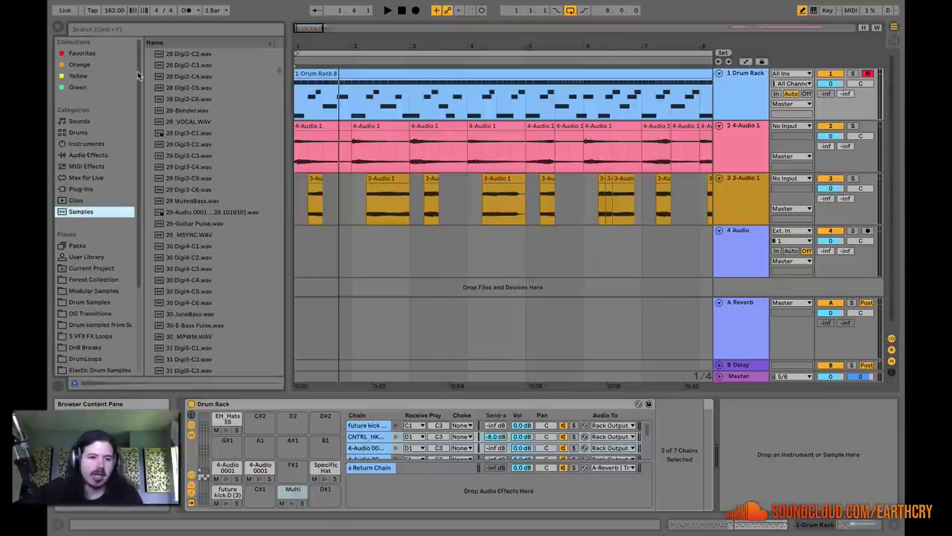
click(138, 33)
text(fats)
click(176, 108)
click(190, 88)
click(196, 99)
click(205, 109)
- Load EH_Hats 38.aif onto the empty F#1 pad and audition it
click(202, 121)
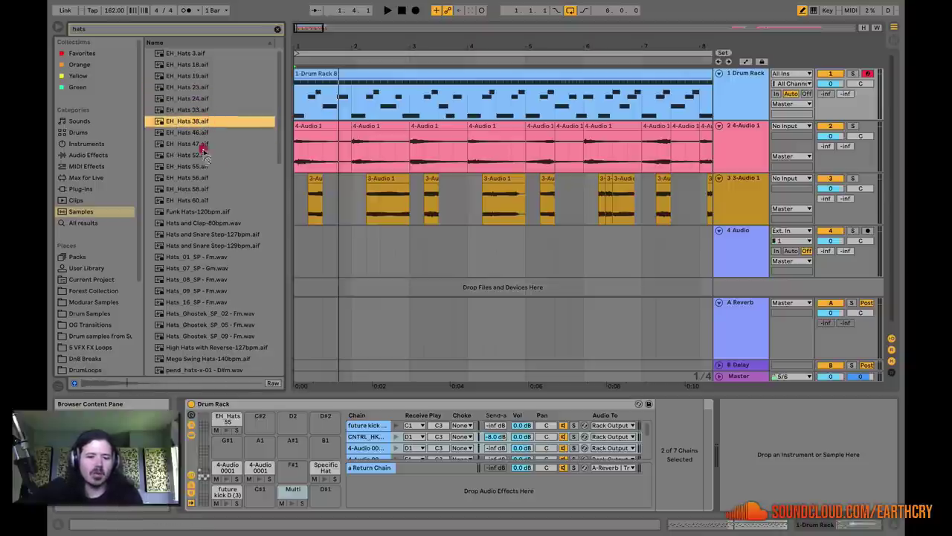
mouse_move(218, 171)
mouse_down()
mouse_move(272, 410)
mouse_move(249, 448)
mouse_move(276, 425)
mouse_move(308, 451)
mouse_move(293, 476)
mouse_up()
click(292, 467)
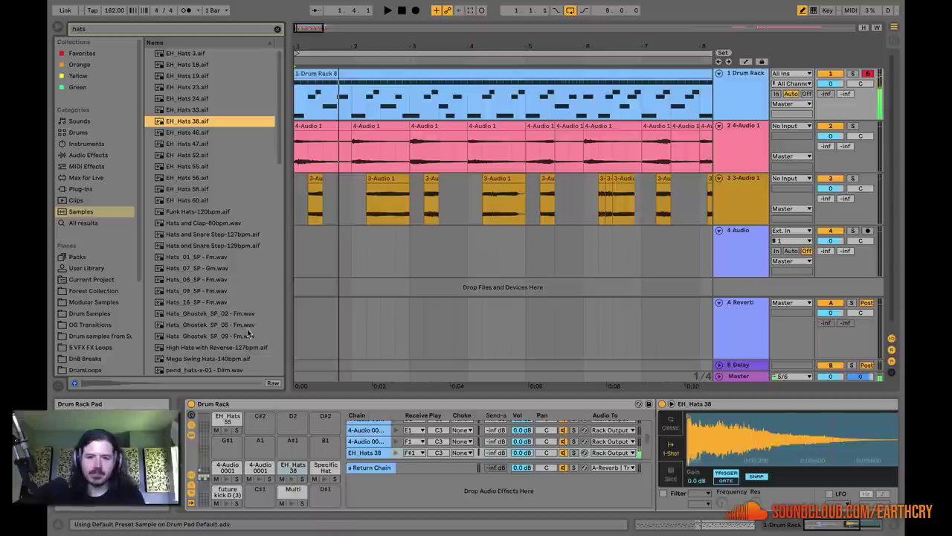
- Open the 1-Drum Rack clip's notes, zoom in from bar 9, and listen to the pattern
double_click(347, 75)
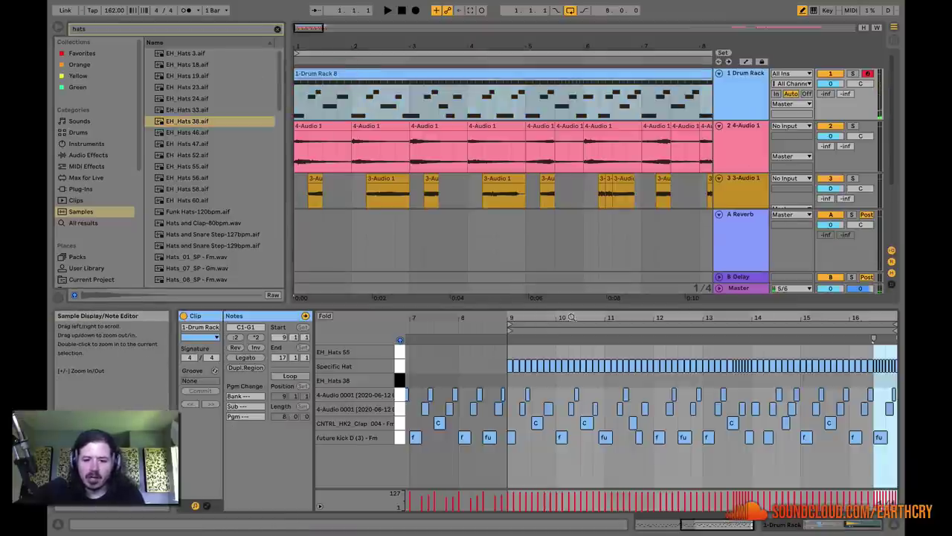
drag(573, 318, 571, 326)
key(space)
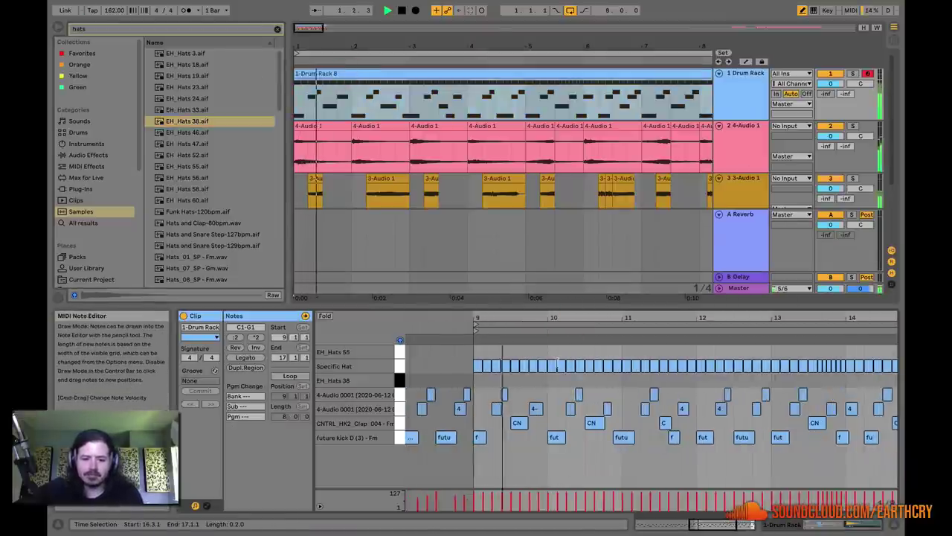
key(space)
- Replace the Specific Hat notes from 10.3.1 to 10.4.1 with one EH_Hats 38 note
click(595, 364)
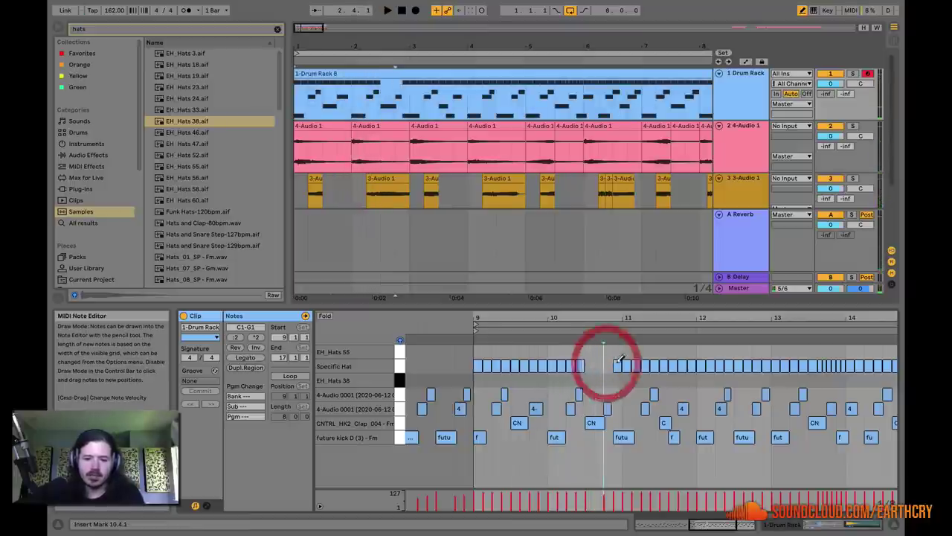
click(616, 365)
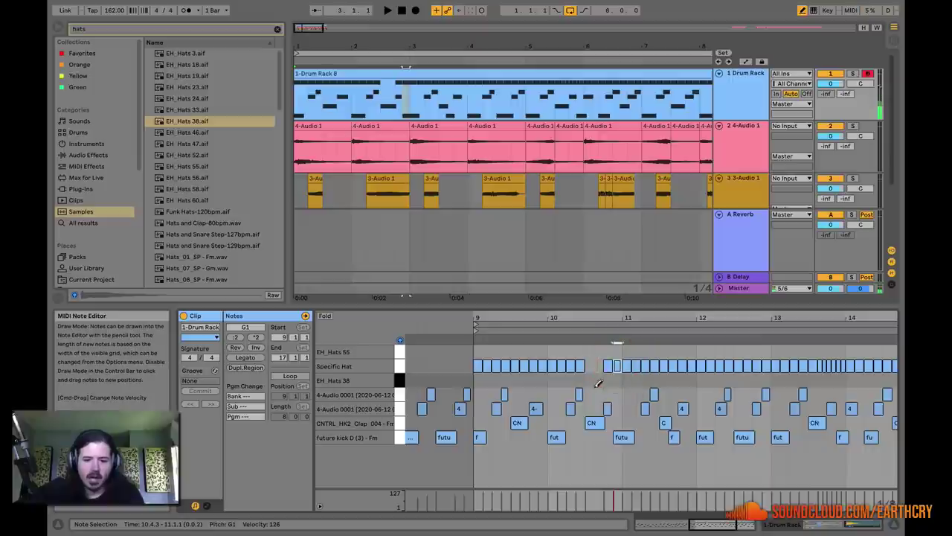
click(592, 380)
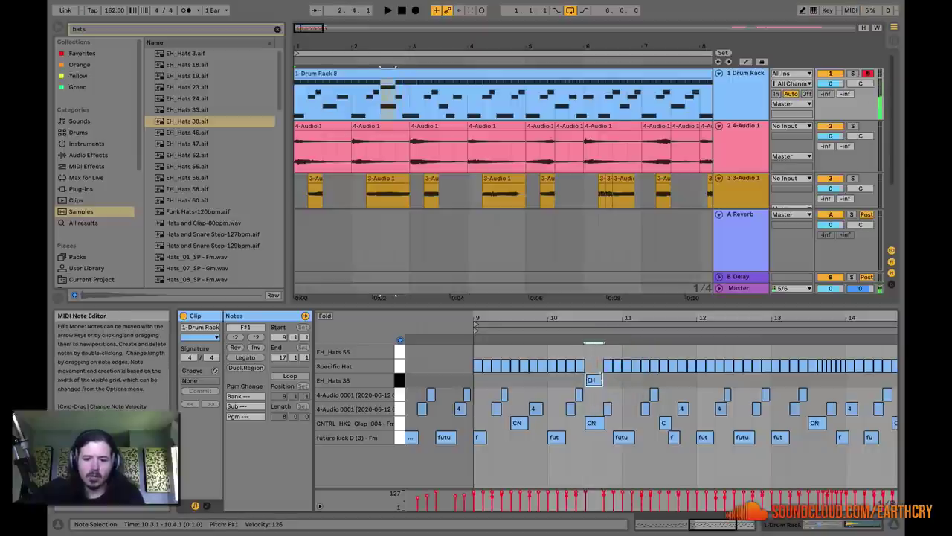
- Replace the Specific Hat notes on beat 12.3 with one EH_Hats 38 note a beat long
drag(671, 316, 575, 317)
click(671, 365)
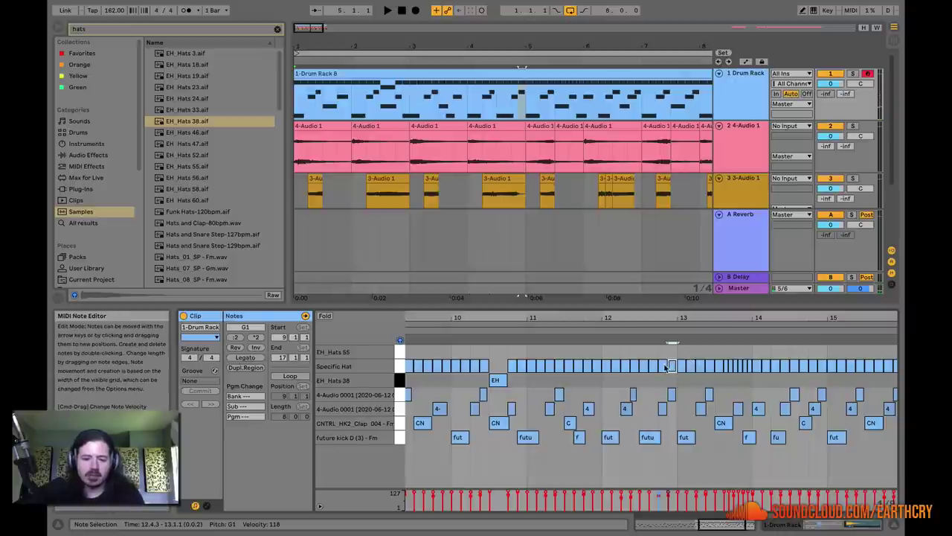
double_click(653, 380)
- Put EH_Hats 38 notes on the first beats of bars 14 and 16, clearing bar 14's Specific Hat notes there, and play the pattern
scroll(654, 367, right, 3)
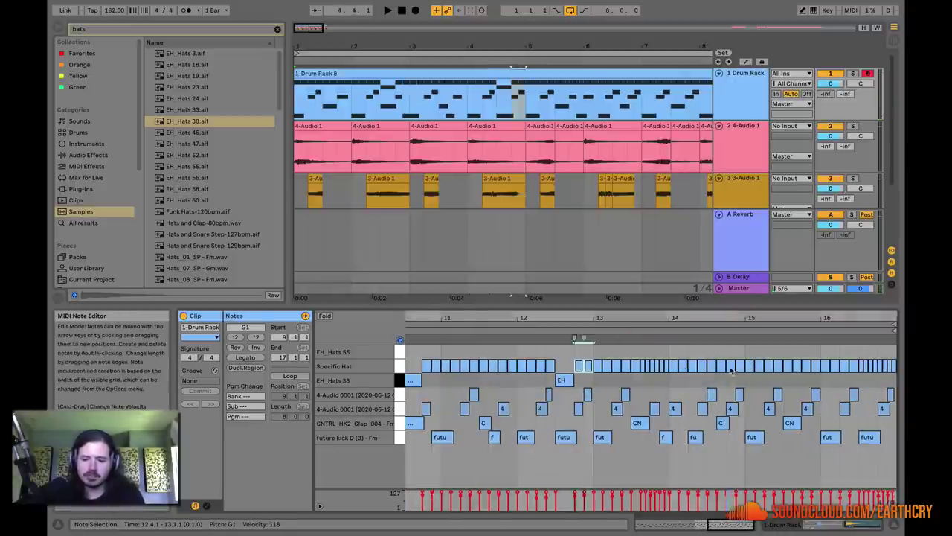
drag(687, 357, 669, 371)
key(Delete)
double_click(679, 380)
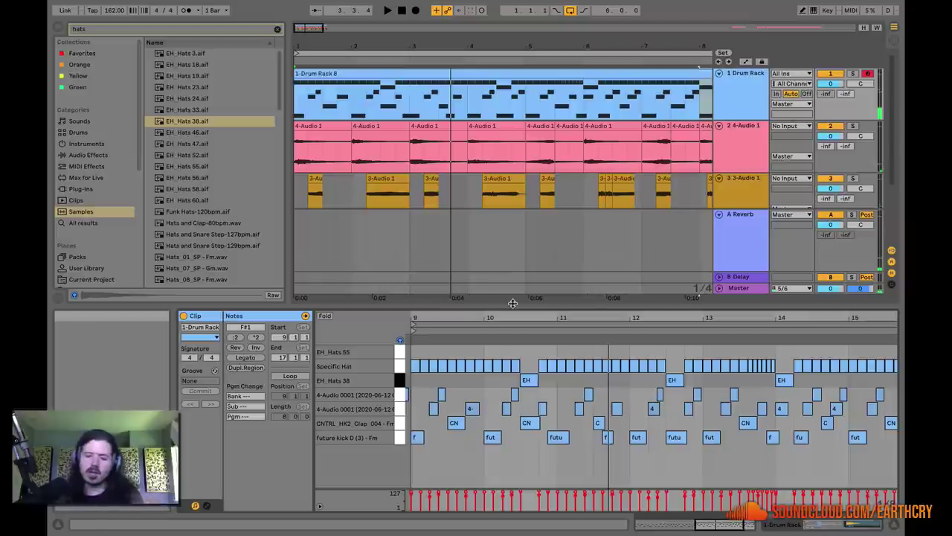
key(space)
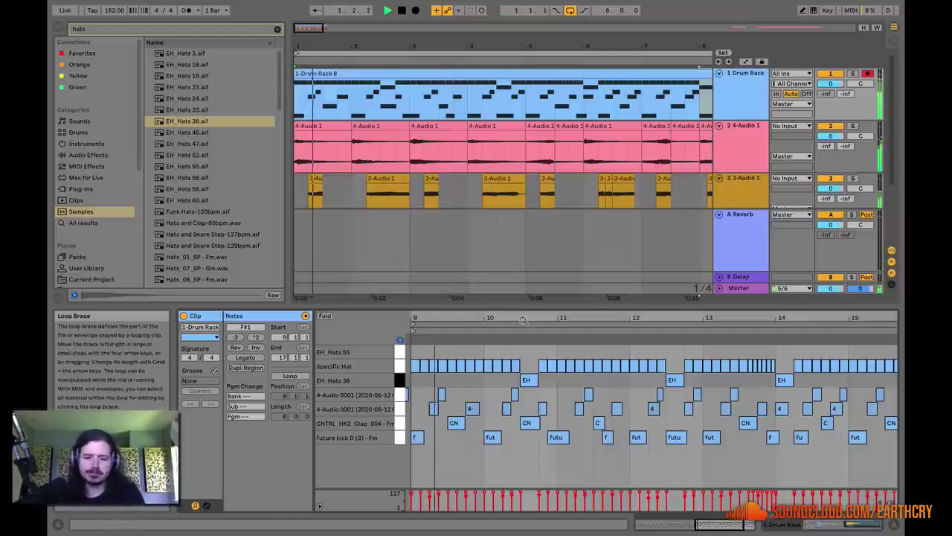
- Examine the Specific Hat notes that follow the EH_Hats 38 note in bar 10
drag(521, 319, 521, 331)
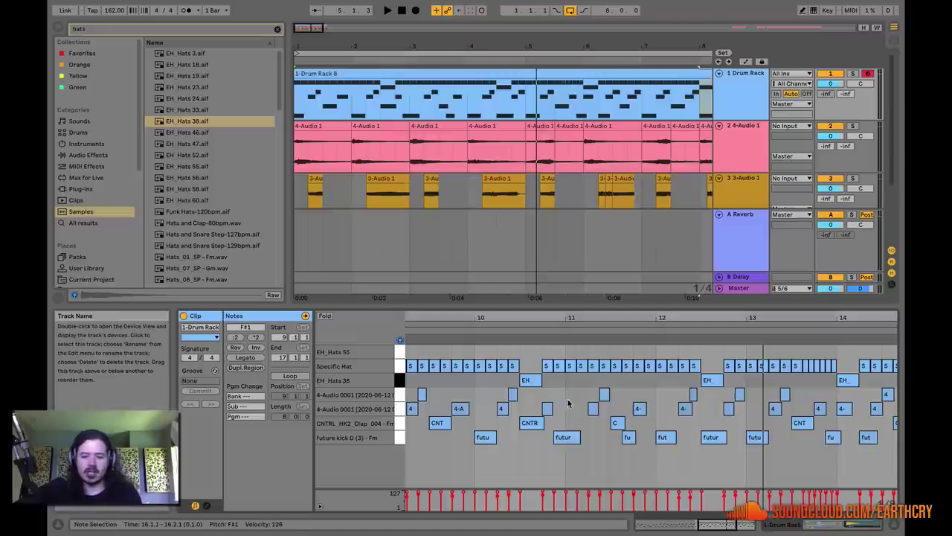
click(548, 366)
click(558, 366)
click(551, 365)
- Show the Drum Rack's devices and audition the EH_Hats 38 and Specific Hat pads against each other
double_click(737, 88)
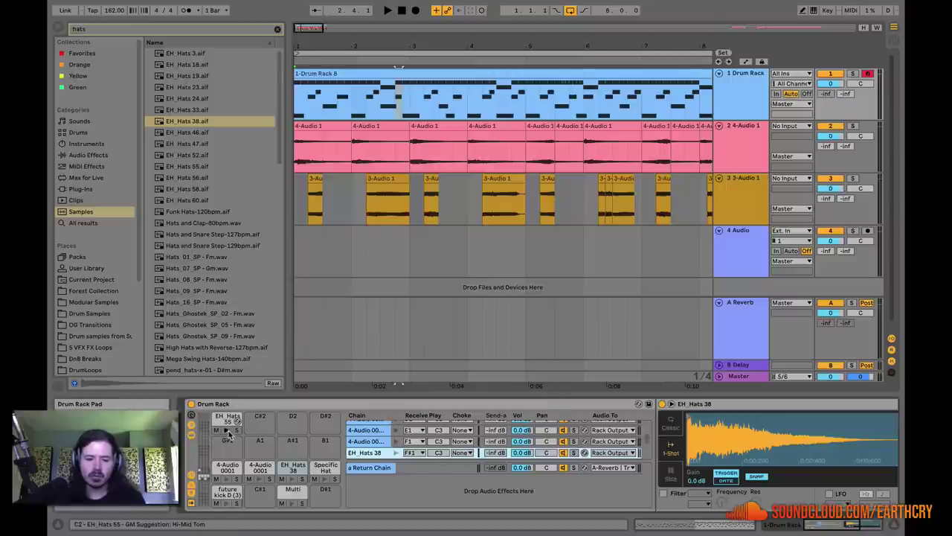
click(292, 480)
click(322, 478)
click(324, 476)
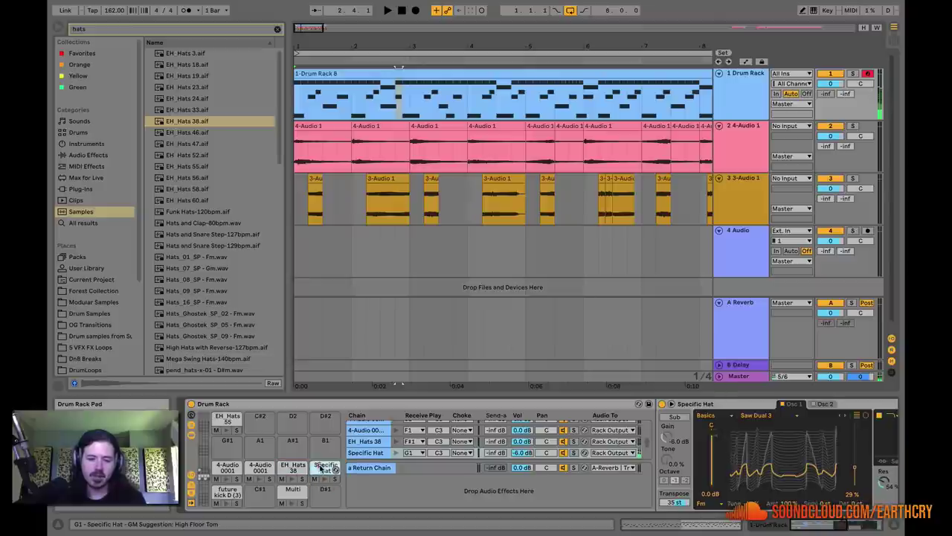
click(700, 406)
mouse_move(808, 524)
mouse_down()
mouse_move(831, 524)
mouse_move(807, 522)
mouse_up()
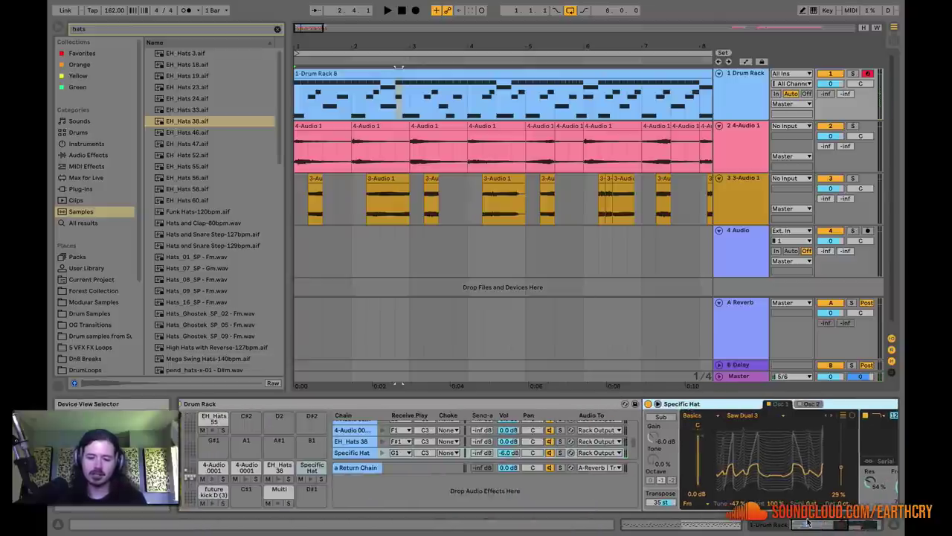
click(309, 478)
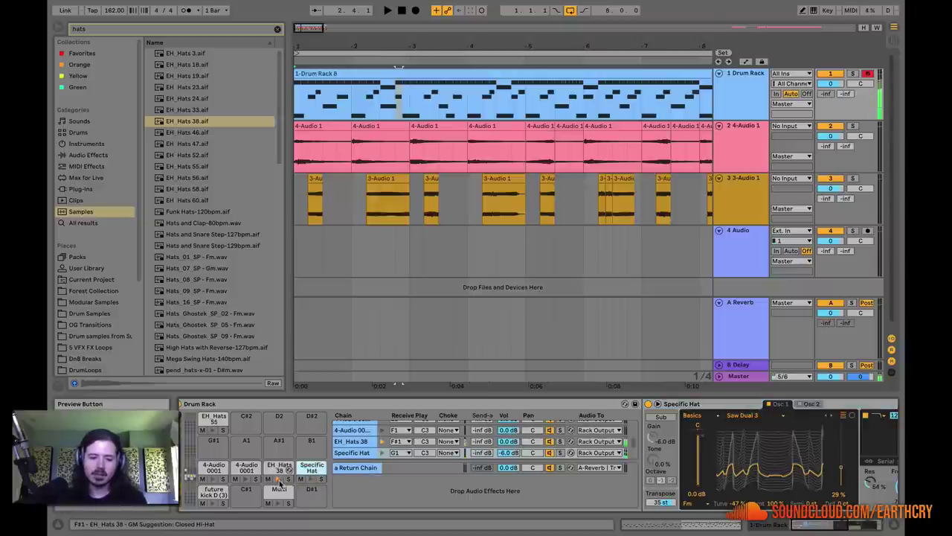
- Lower the EH_Hats 38 chain volume to -3.0 dB and compare its pad with Specific Hat
drag(509, 441, 509, 439)
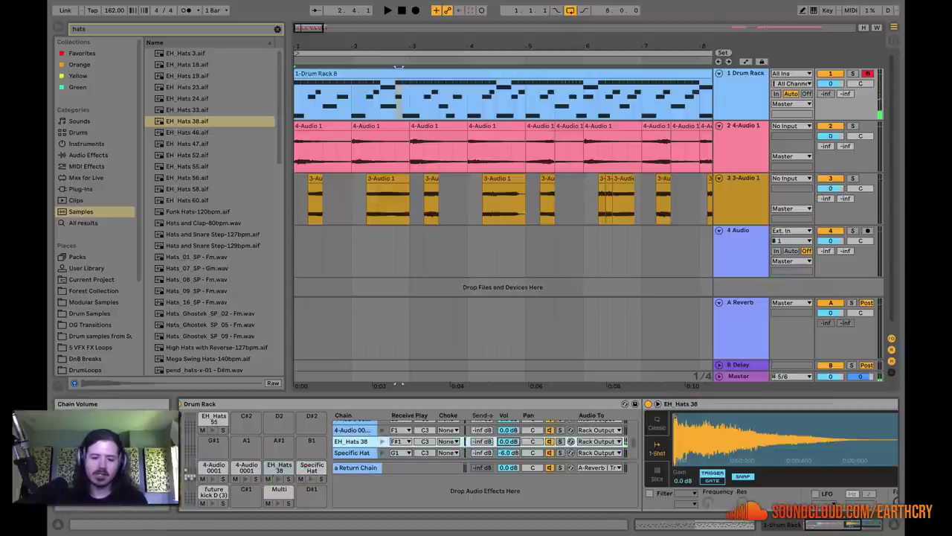
click(278, 467)
click(312, 468)
click(276, 467)
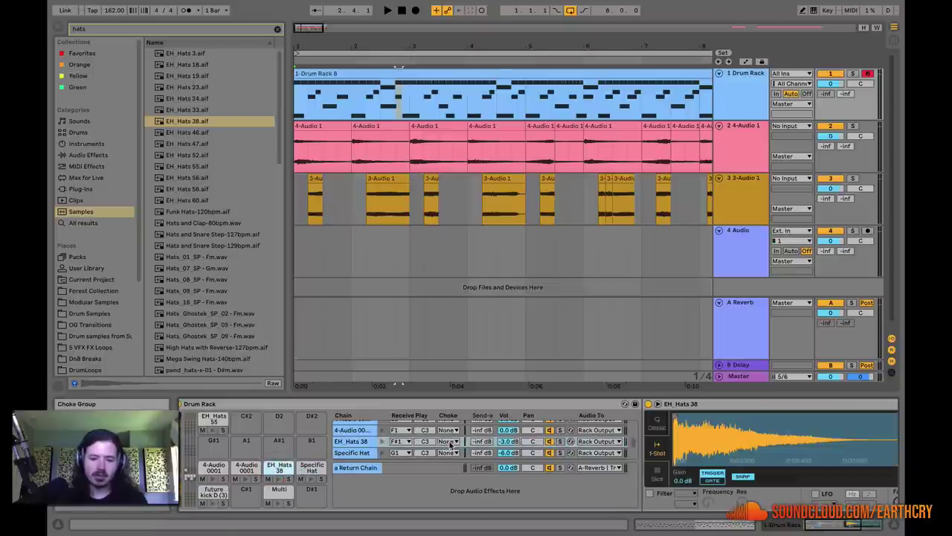
- Assign the EH_Hats 38 and Specific Hat chains to choke group 1
click(448, 441)
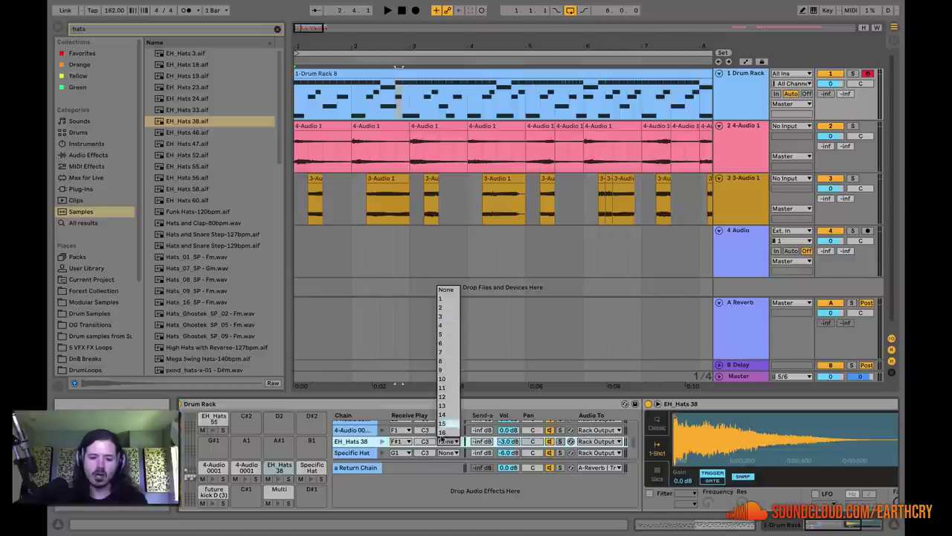
click(440, 446)
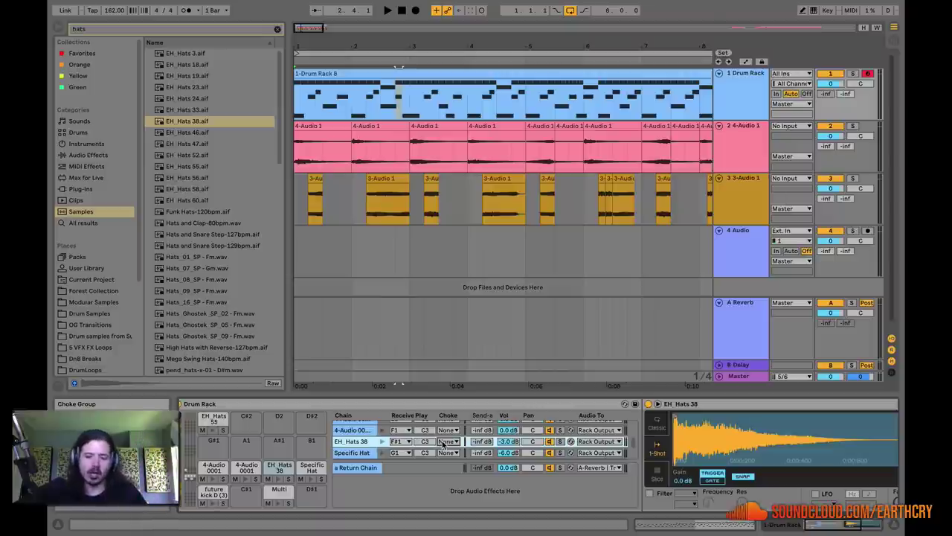
click(443, 443)
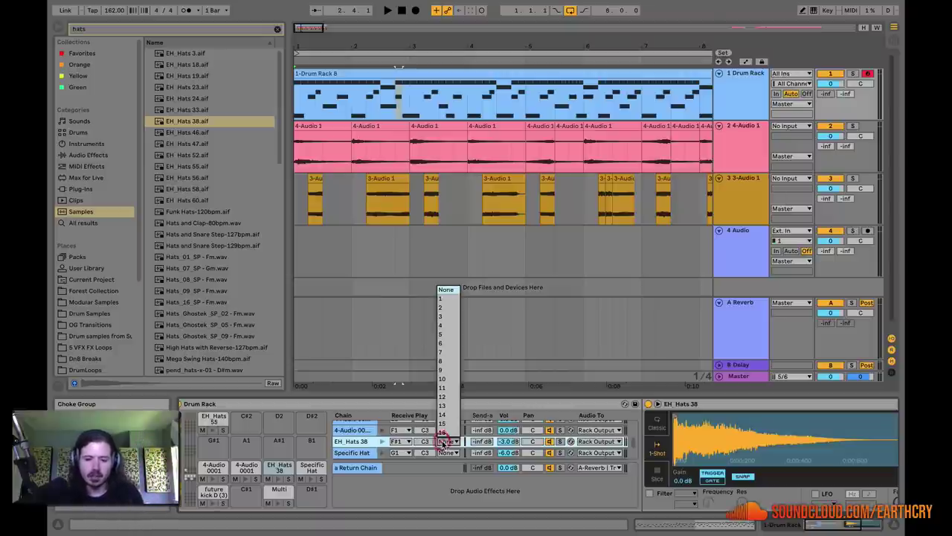
click(453, 298)
click(447, 452)
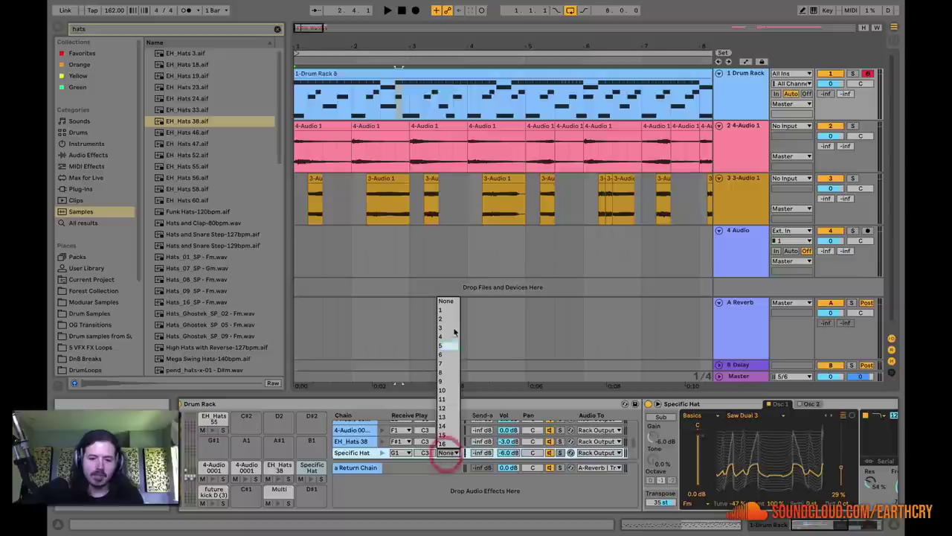
click(447, 312)
- Play the loop from the start with the Drum Rack track soloed, then stop and unsolo it
click(314, 51)
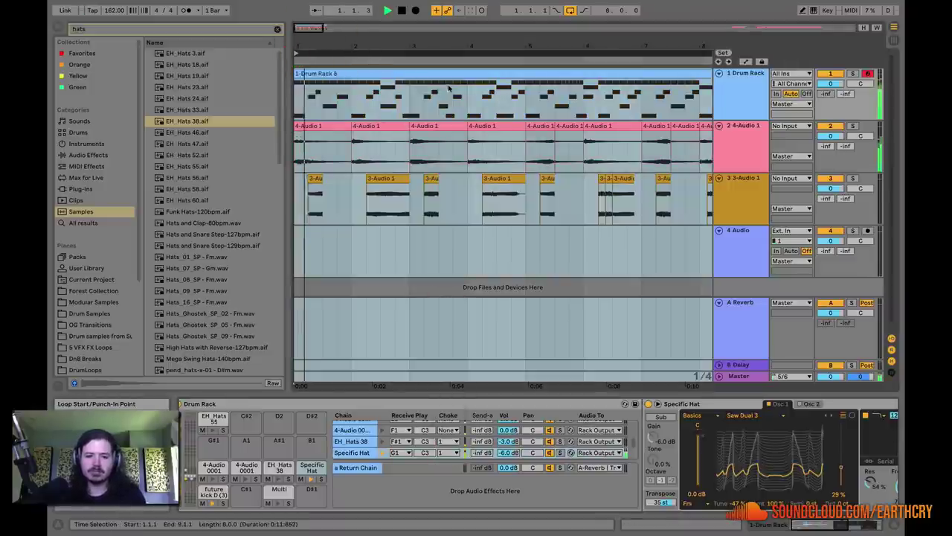
click(851, 74)
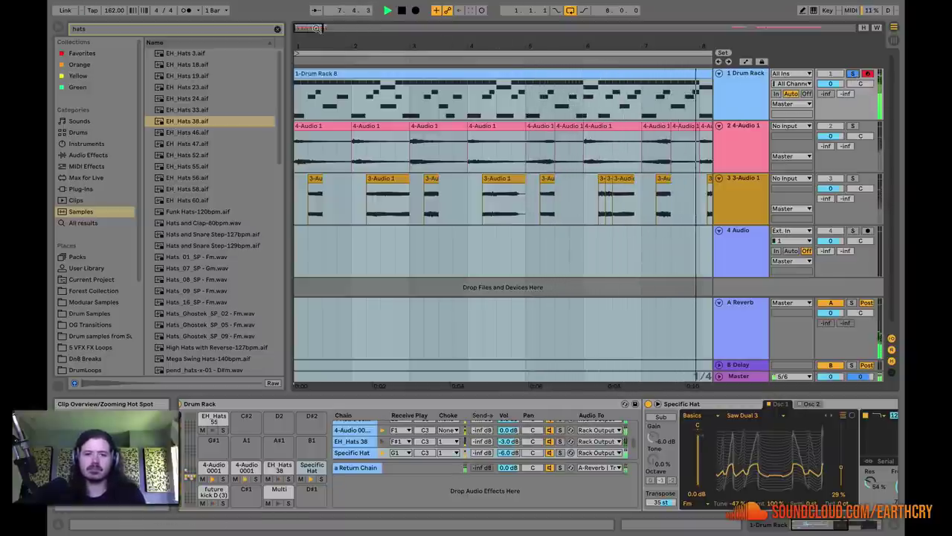
drag(322, 27, 348, 28)
key(space)
click(850, 73)
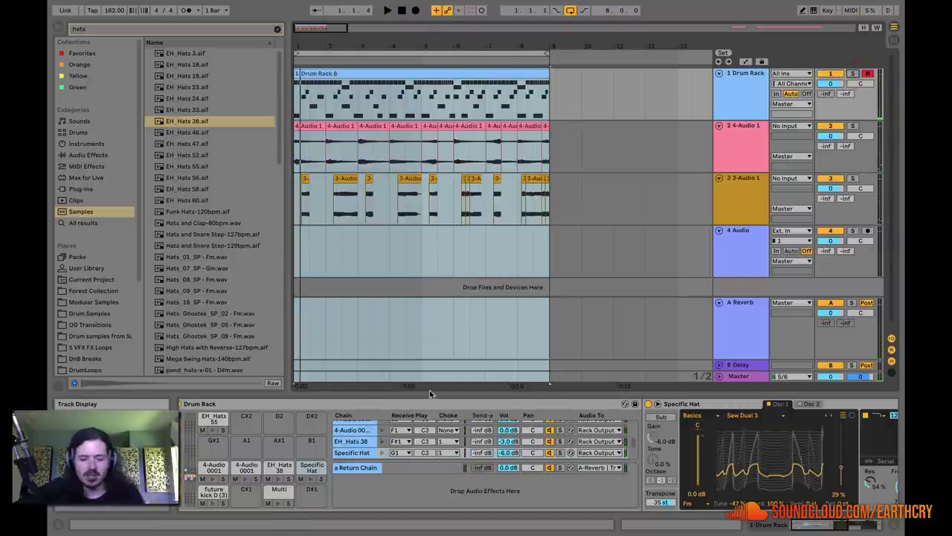
- Look through the Drum Rack's individual chains and select the future kick D (3) chain
scroll(363, 442, up, 2)
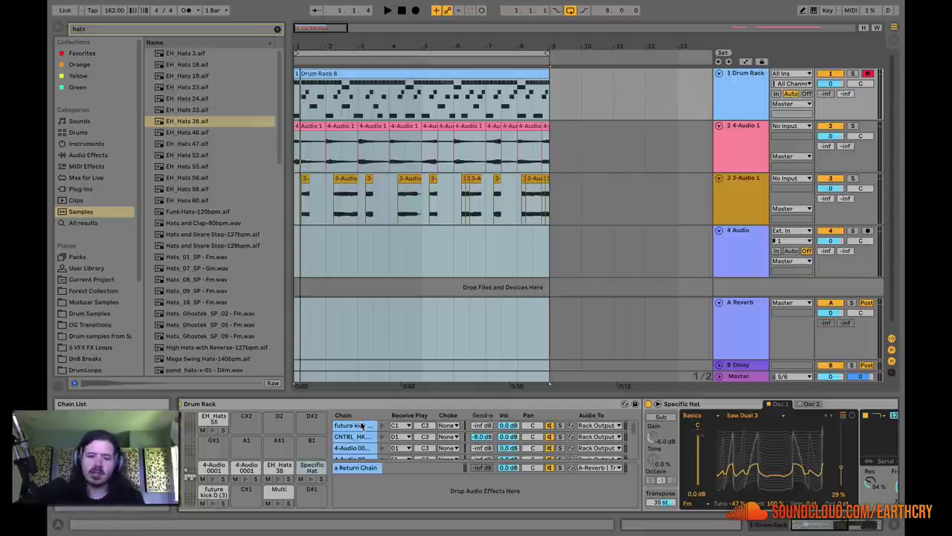
click(361, 425)
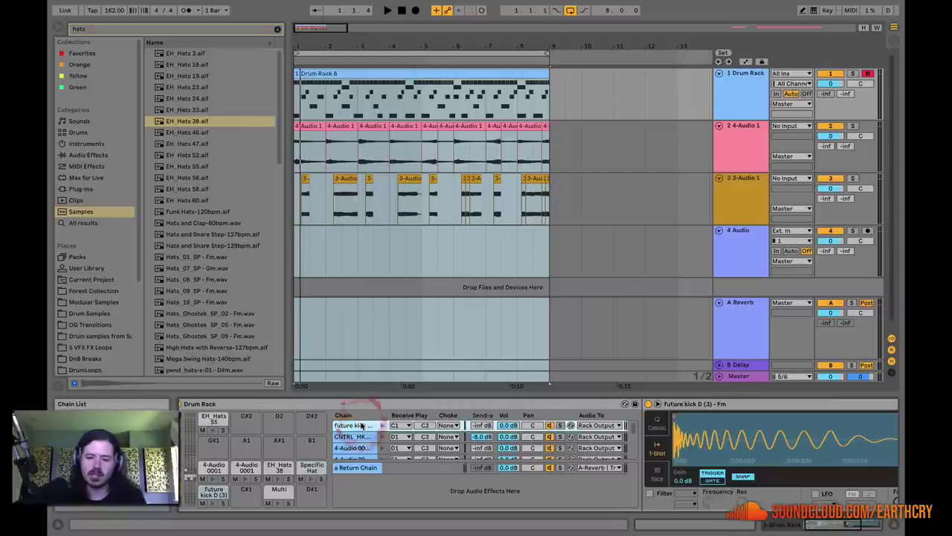
click(357, 469)
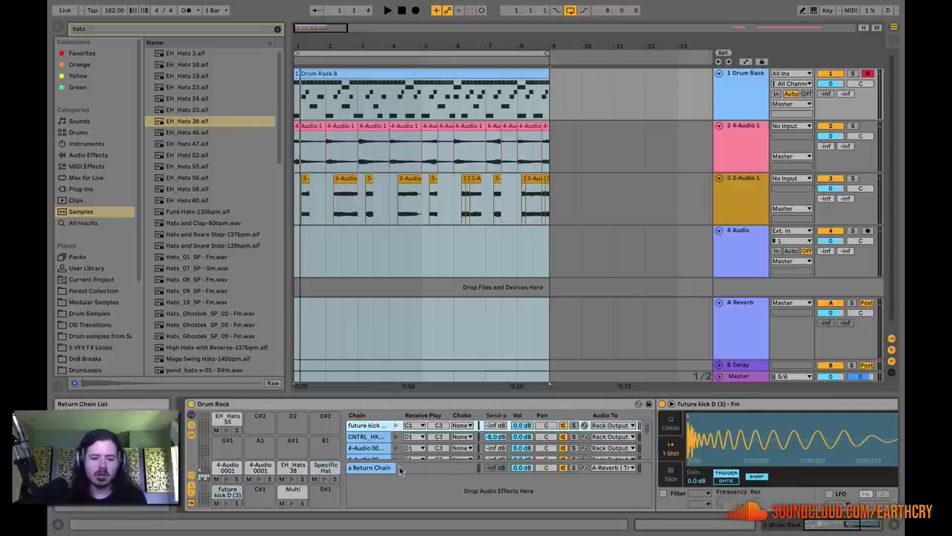
click(368, 436)
click(365, 447)
click(365, 426)
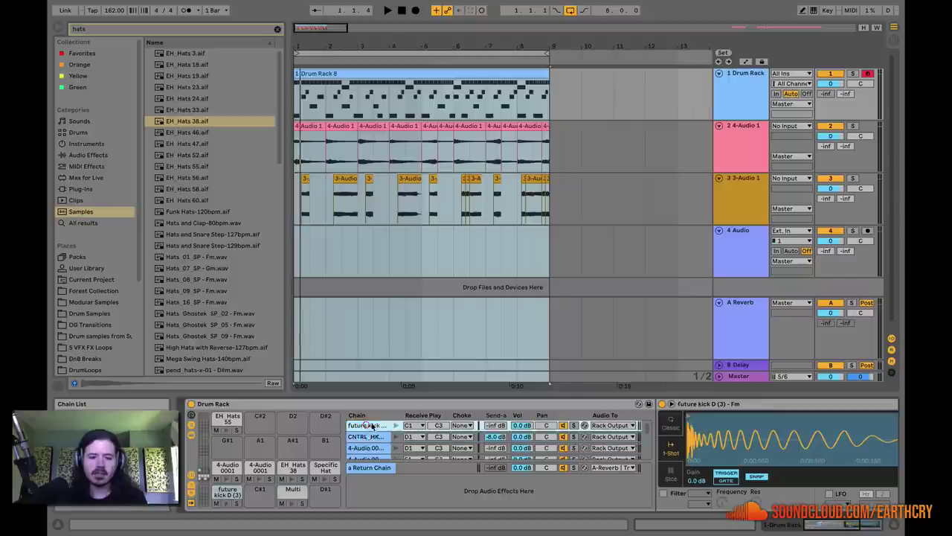
drag(823, 528, 787, 531)
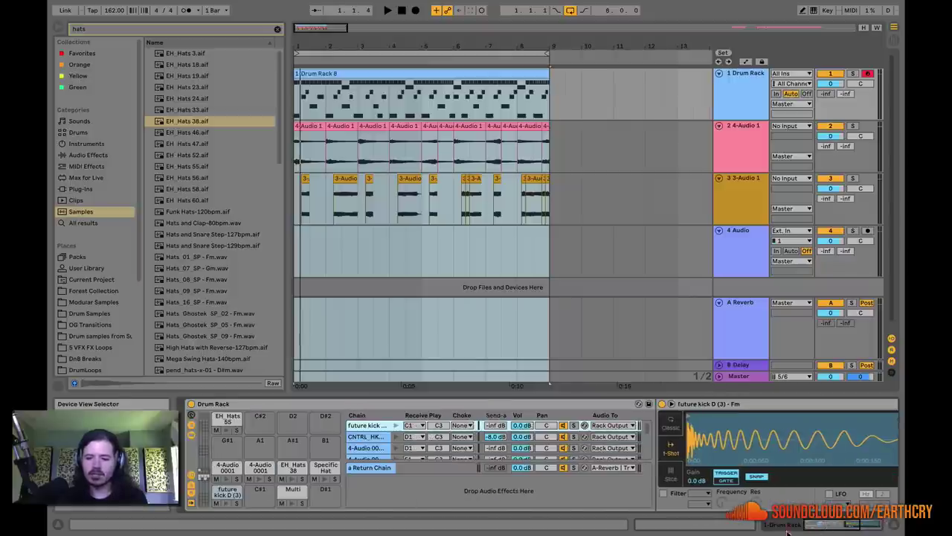
- Clear the browser search and add a Compressor from Audio Effects to the future kick D (3) chain
click(95, 154)
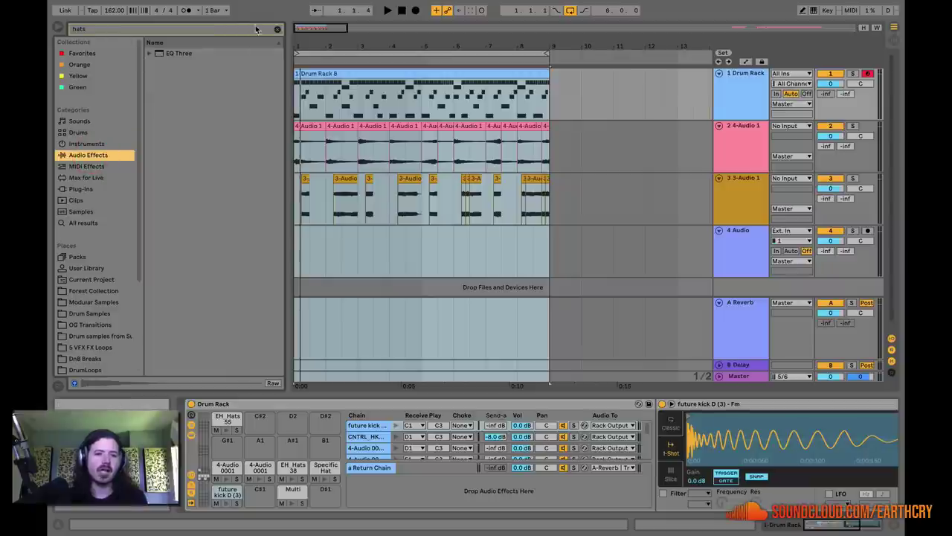
click(277, 29)
click(89, 144)
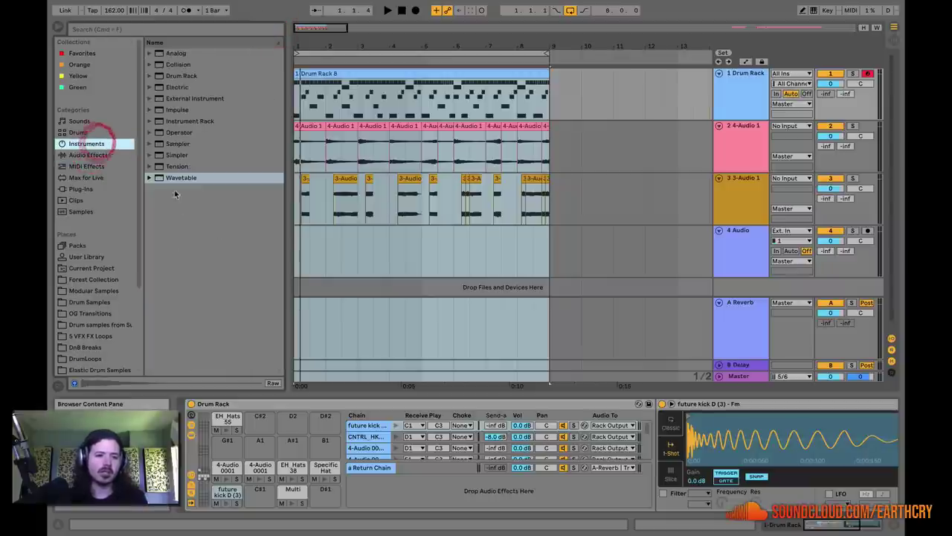
click(89, 155)
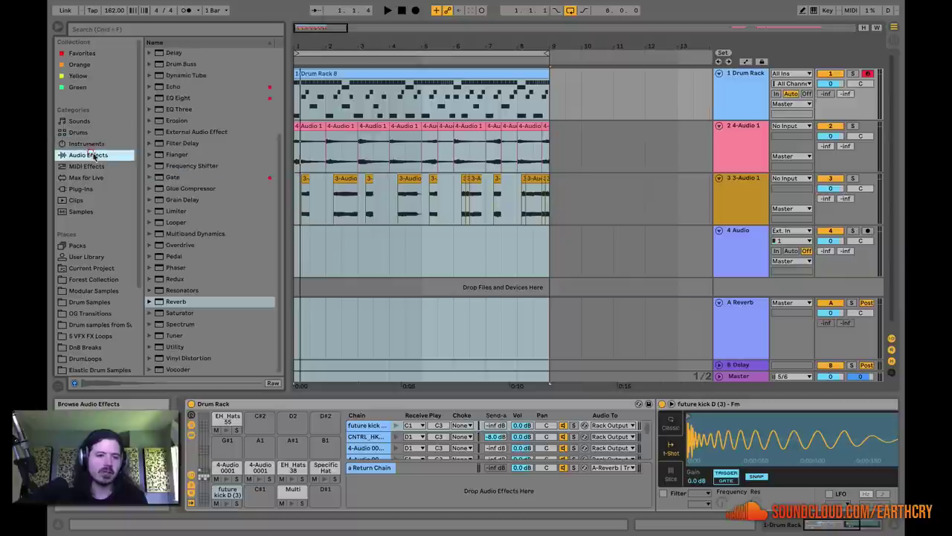
scroll(174, 113, up, 4)
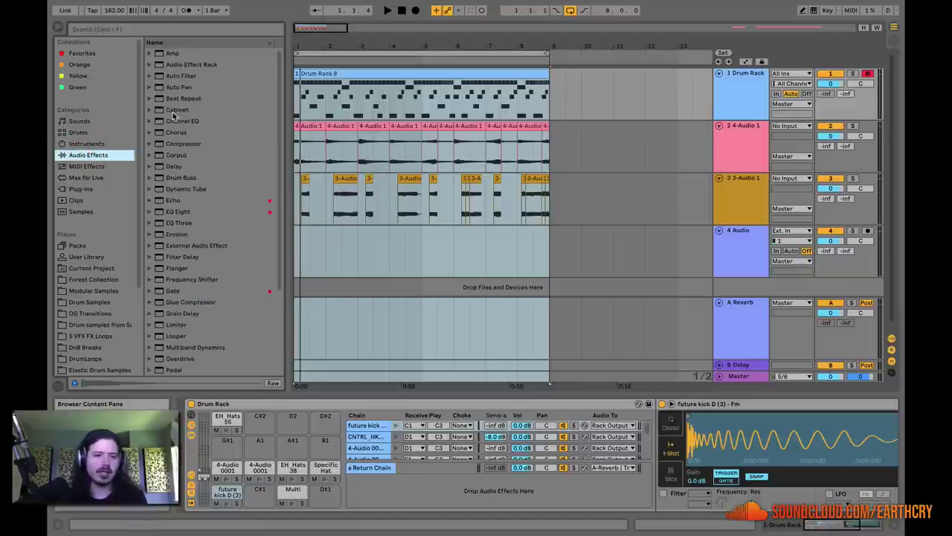
drag(159, 146, 365, 425)
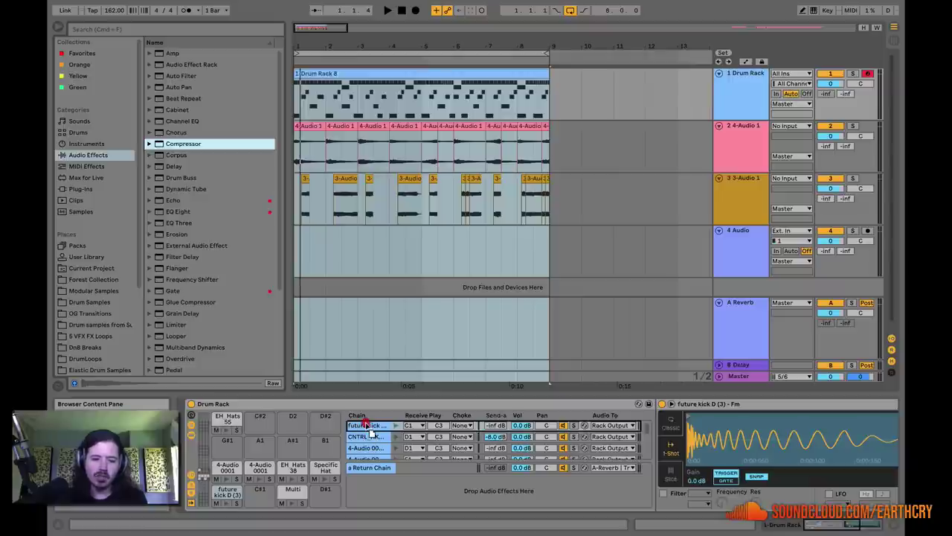
mouse_move(352, 436)
mouse_down()
mouse_move(257, 455)
mouse_move(230, 496)
mouse_move(366, 424)
mouse_up()
click(810, 405)
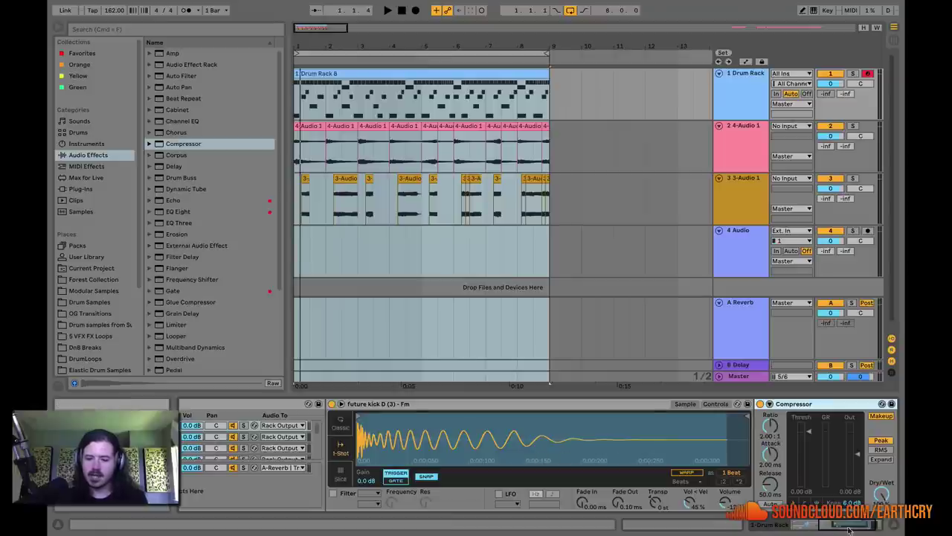
- Hide the Drum Rack's chain list and check the devices on individual pads, ending on future kick D (3)
drag(848, 525, 596, 527)
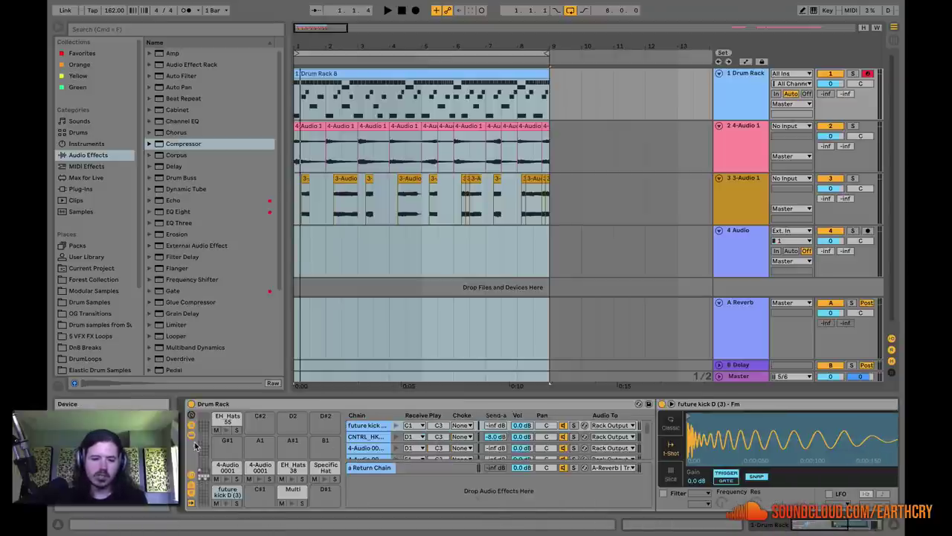
click(192, 426)
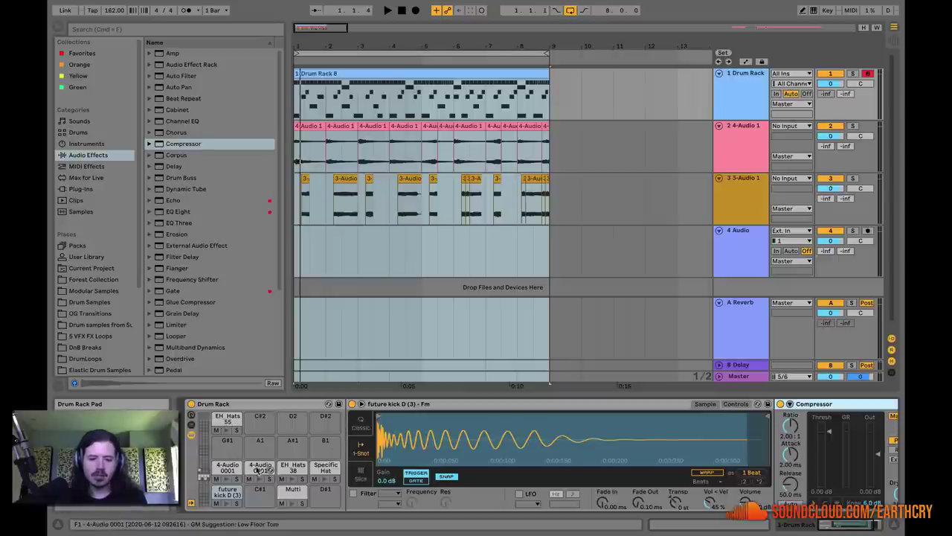
shift+click(290, 492)
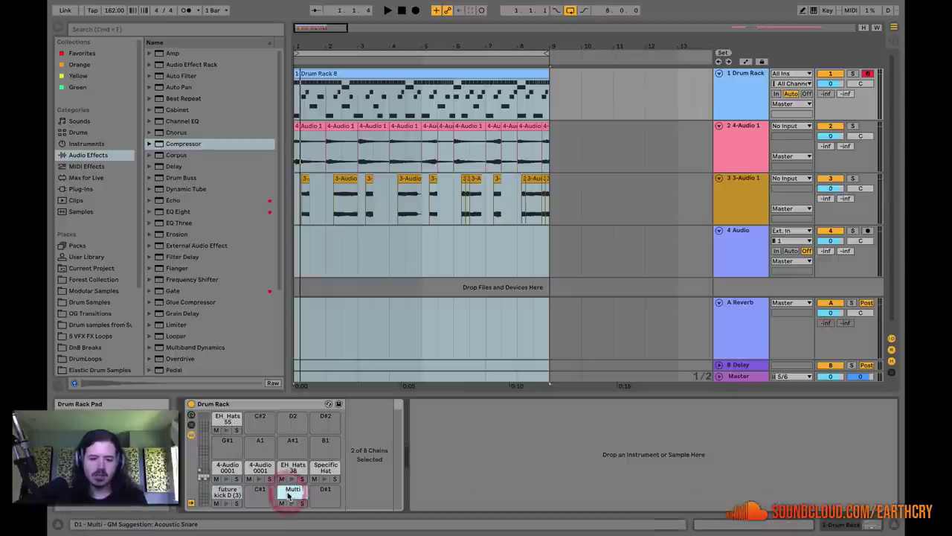
click(227, 491)
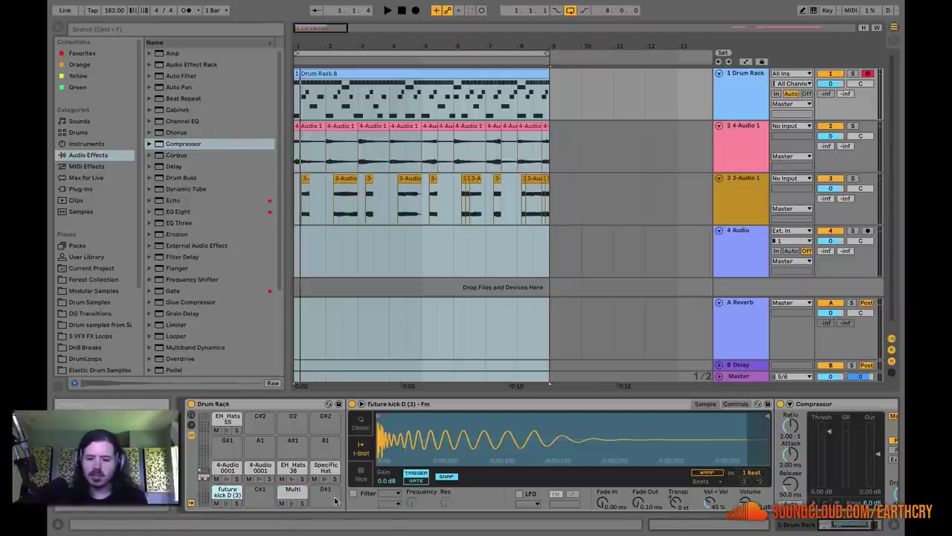
click(227, 467)
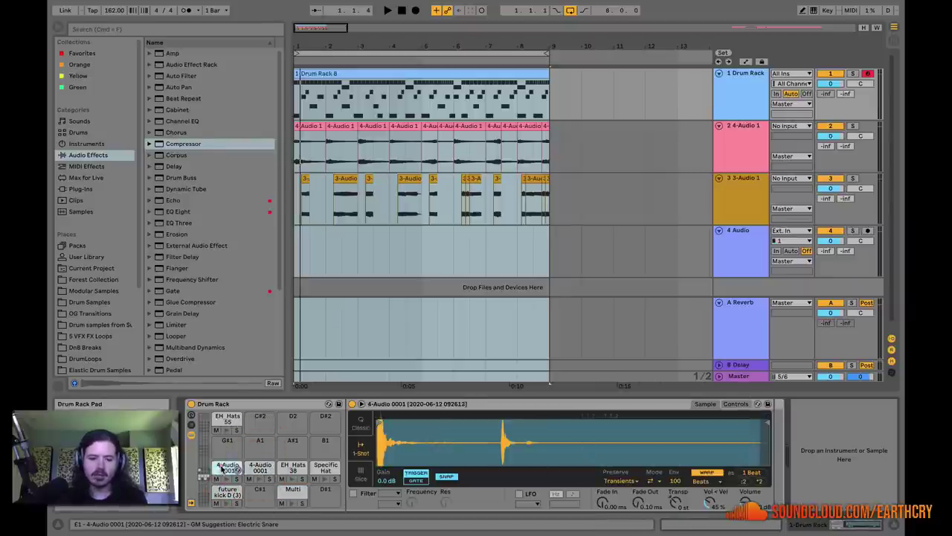
click(293, 467)
click(325, 467)
click(227, 493)
- Turn off the kick Compressor's Makeup and set threshold -20.7 dB, ratio 2.86:1, attack 12.5 ms and output gain 4.95 dB
drag(830, 523, 846, 524)
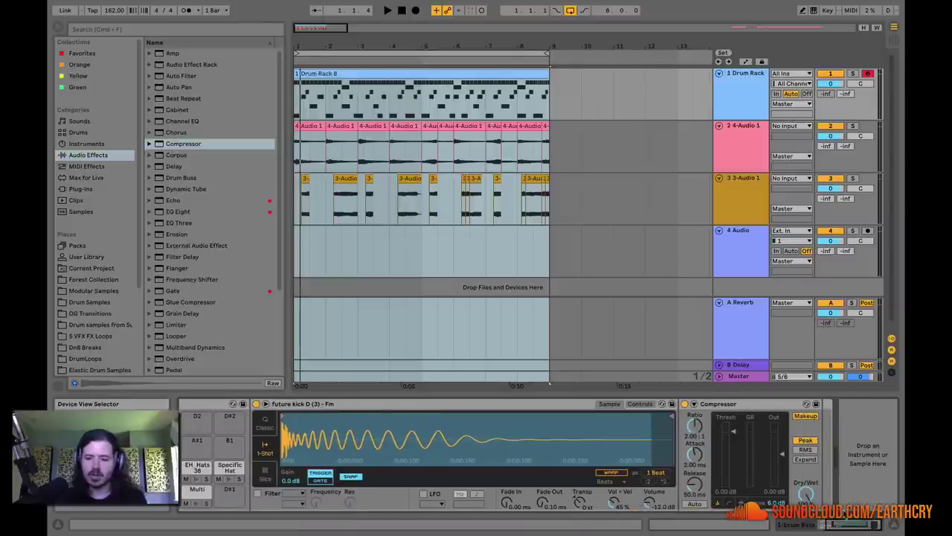
click(805, 416)
drag(733, 433, 724, 450)
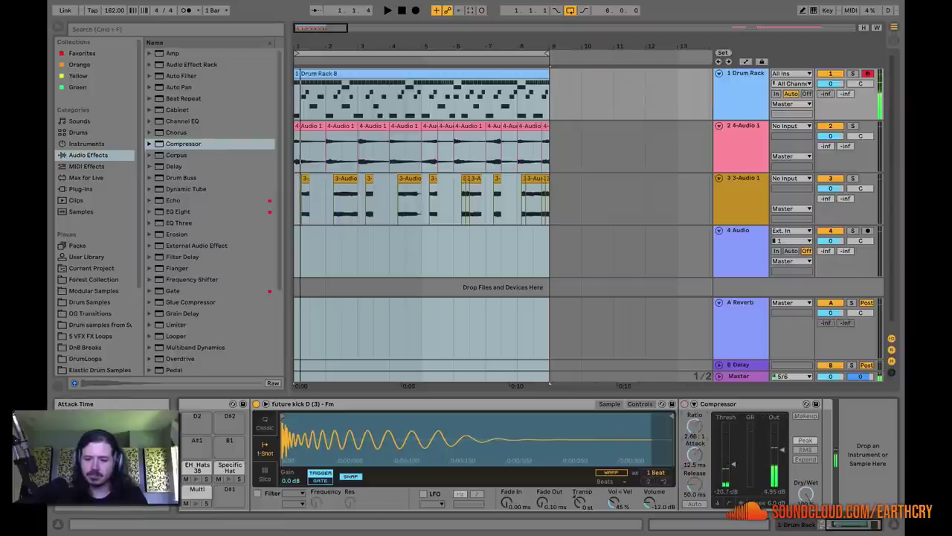
- Compare the kick with the Compressor bypassed and active, set threshold -33.1 dB and output gain 7.60 dB, and play the beat
click(684, 404)
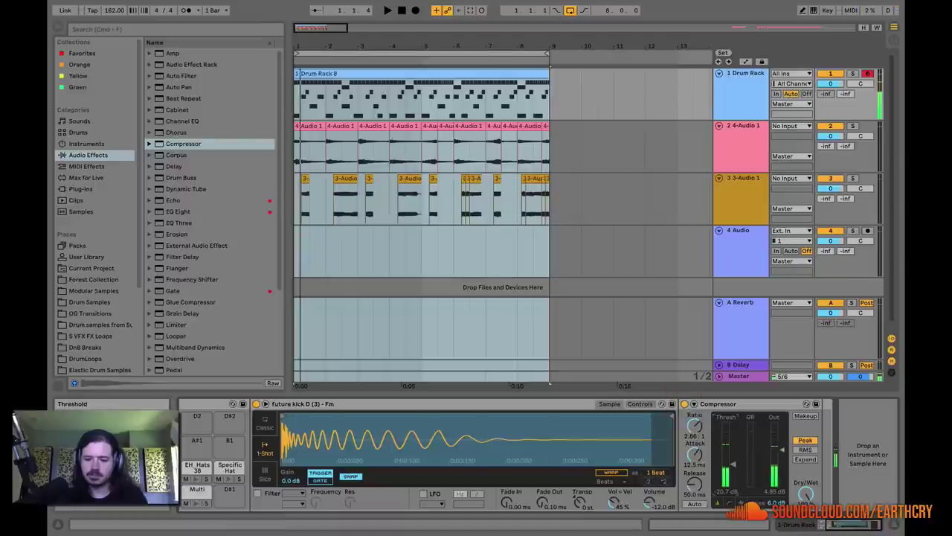
click(685, 404)
click(684, 404)
click(684, 404)
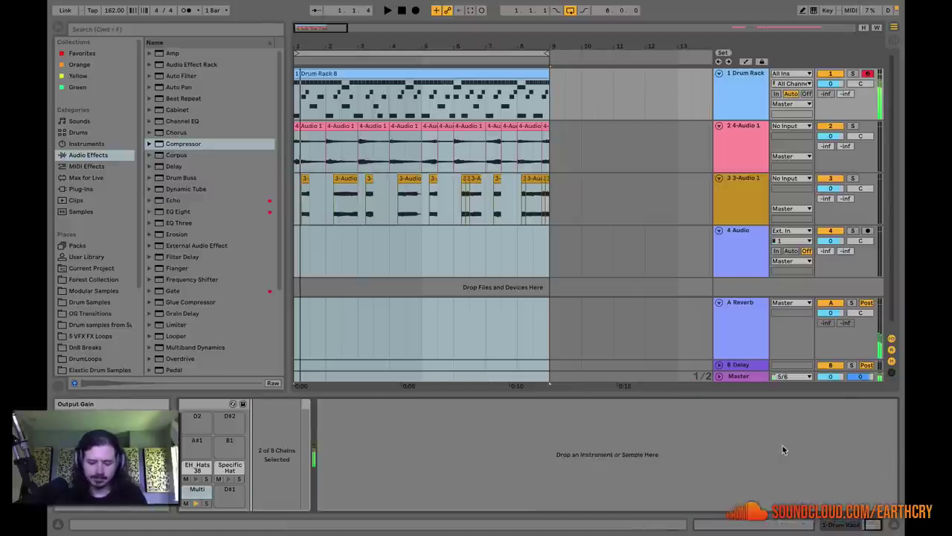
key(space)
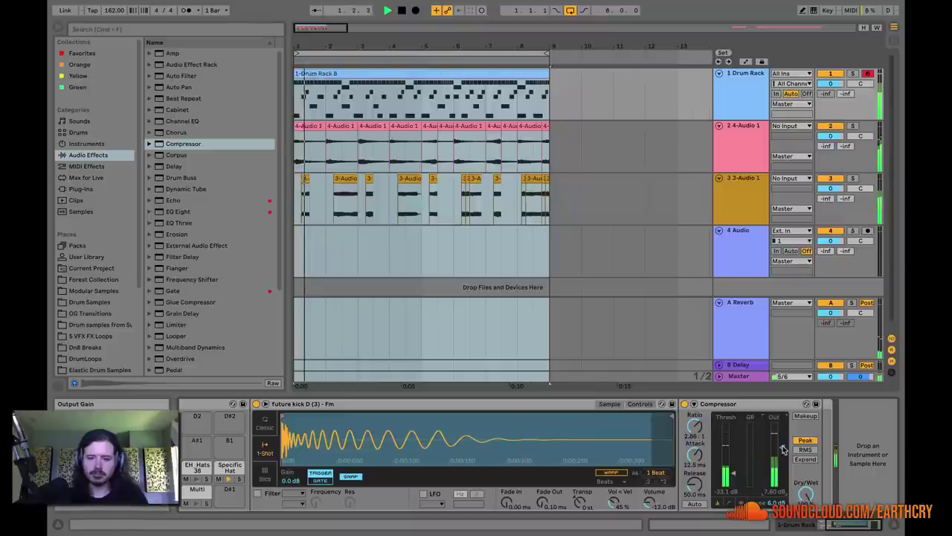
- Solo the Drum Rack track, check the sounds on several pads, and show the rack's chain list with its sends, routing and return chain
click(853, 72)
click(863, 527)
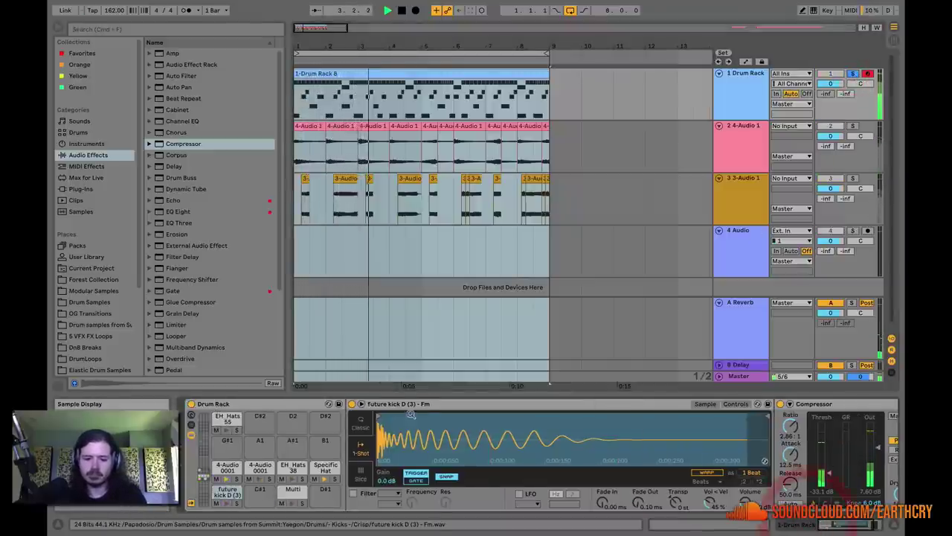
click(237, 468)
click(259, 468)
click(293, 467)
click(325, 468)
click(221, 418)
click(190, 427)
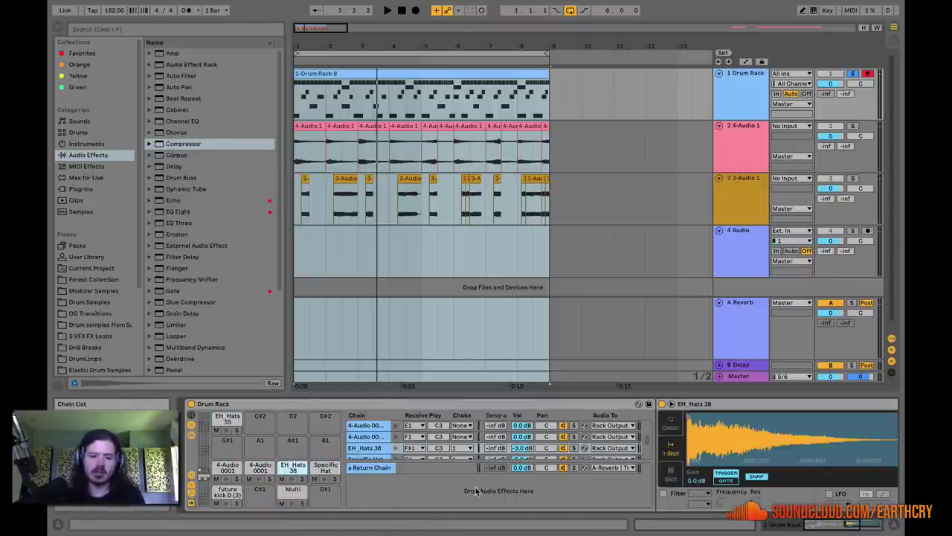
- Check the output routing choices for the 4-Audio 0001 chain and the return chain, and delete the empty return chain
click(610, 426)
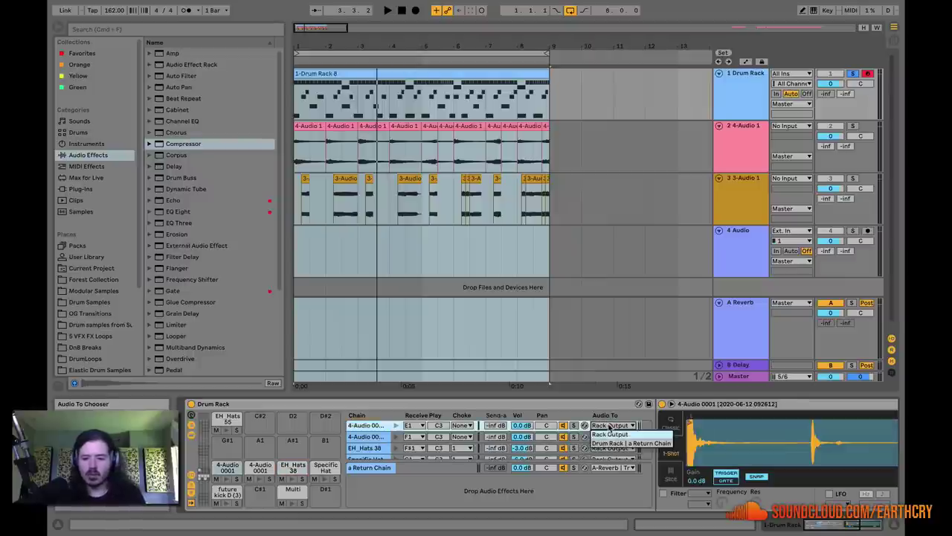
click(606, 467)
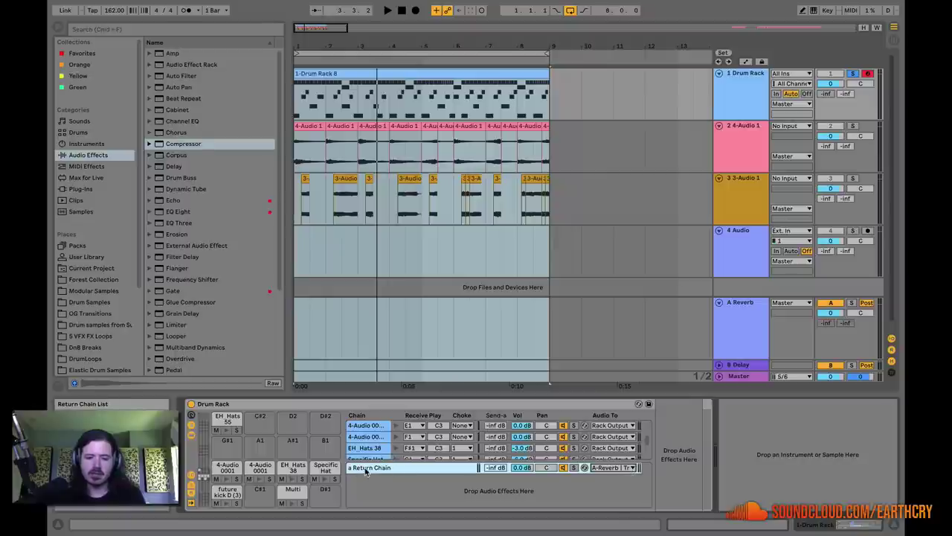
right_click(365, 470)
click(400, 322)
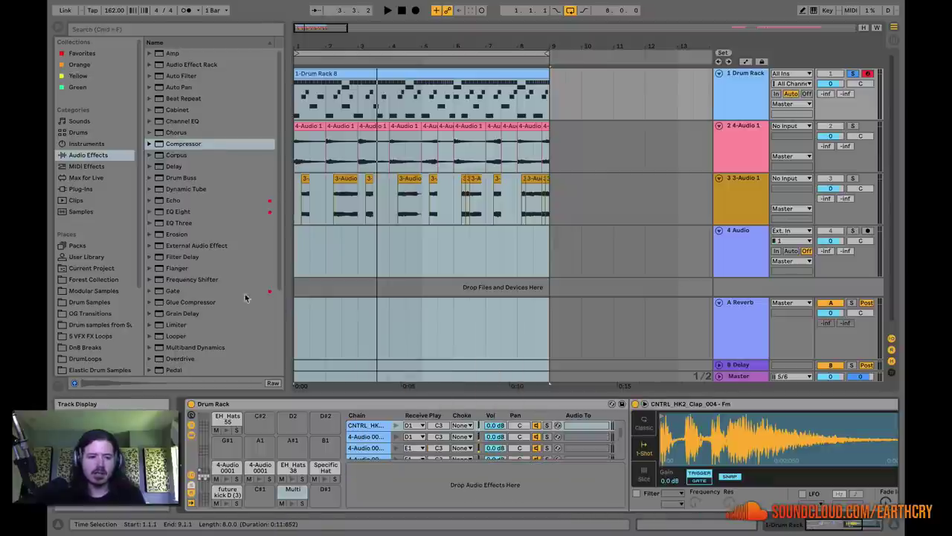
- Add a Reverb from Audio Effects to the Drum Rack as a return chain and show its device
scroll(178, 326, down, 5)
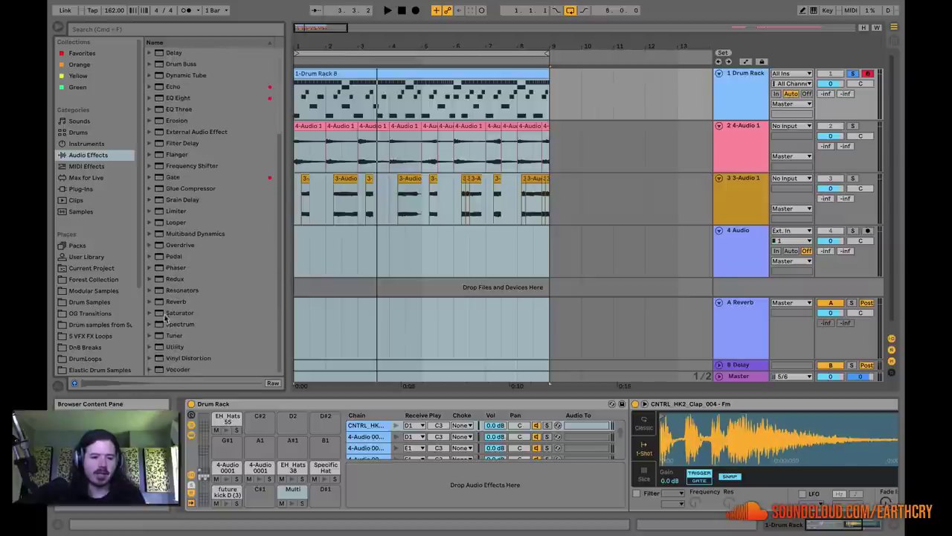
drag(174, 302, 405, 491)
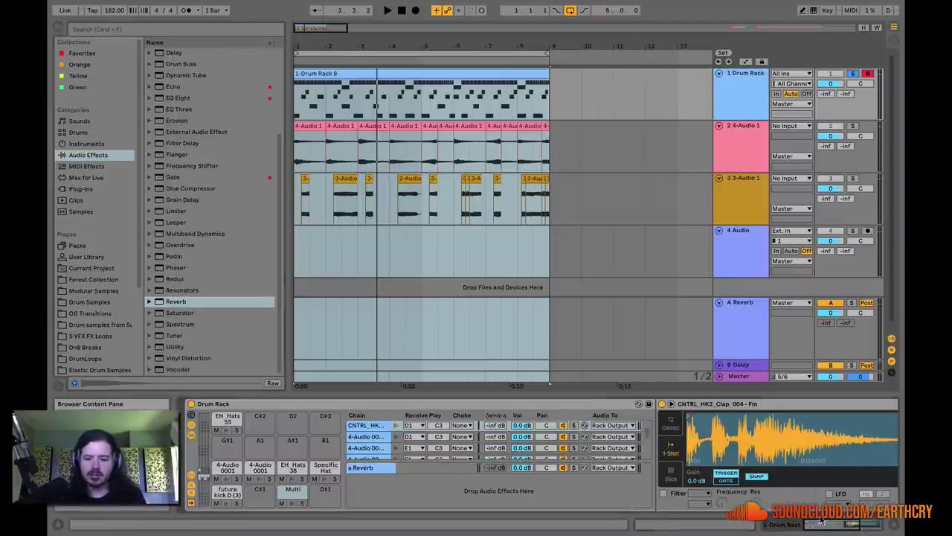
click(424, 471)
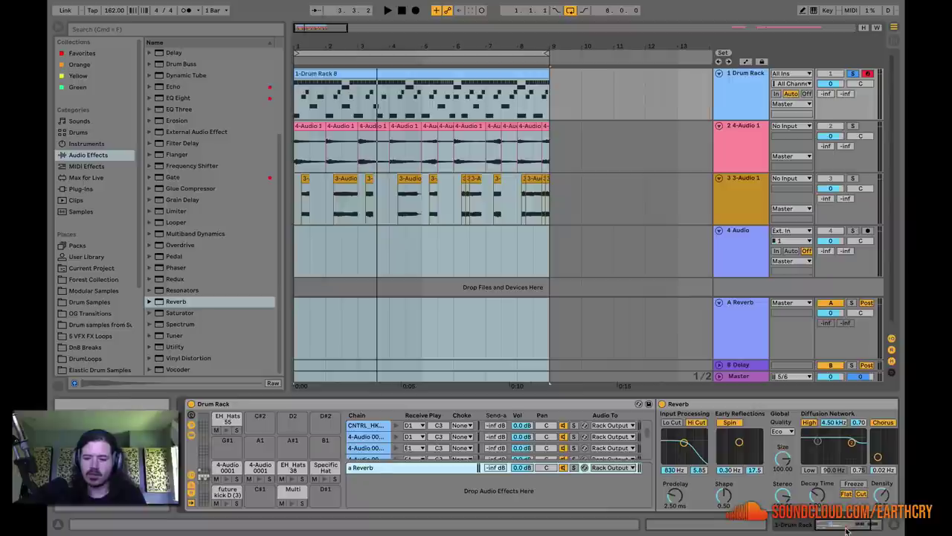
- Set the return Reverb's Predelay to 5.34 ms, enable Lo Cut, and set the input filter to 1.48 kHz with width 4.75
drag(542, 503, 543, 499)
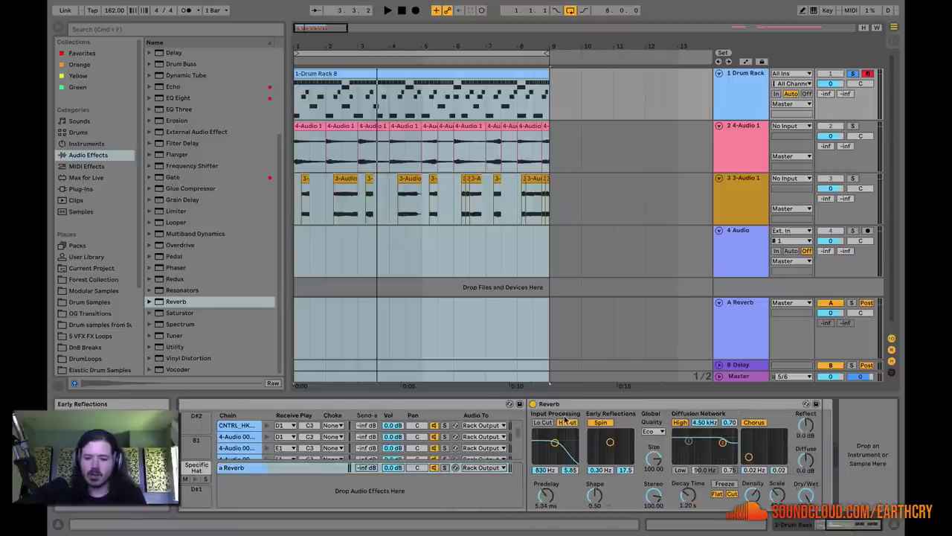
click(549, 422)
drag(554, 443, 558, 446)
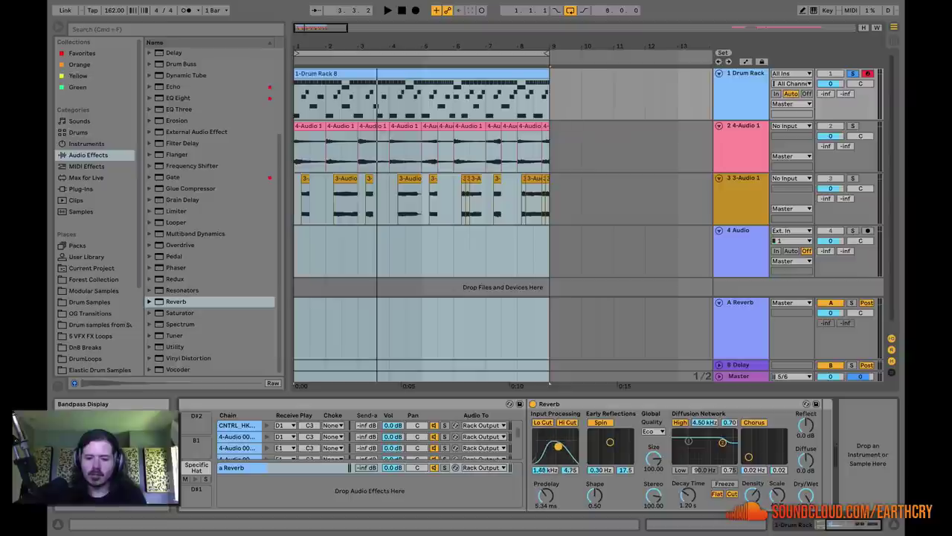
- Set the Reverb send to -12.5 dB for the CNTRL_HK2_Clap chain and -18.0 dB for the 4-Audio chain on D1, and play the beat
click(832, 526)
drag(498, 428, 496, 424)
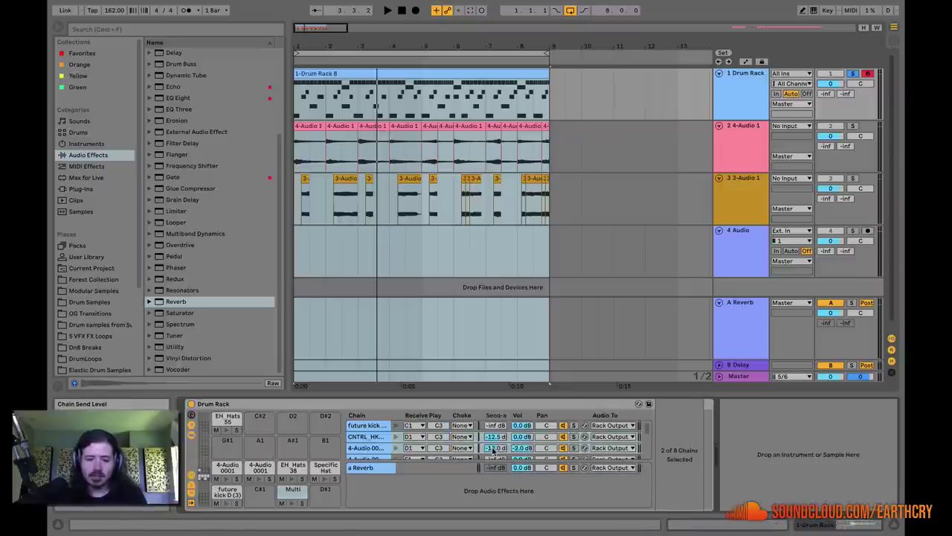
click(493, 437)
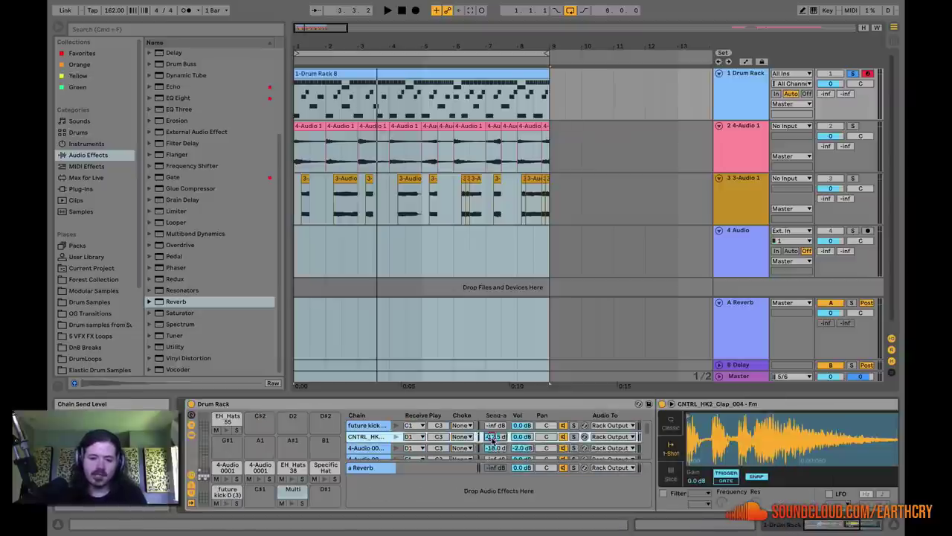
click(366, 447)
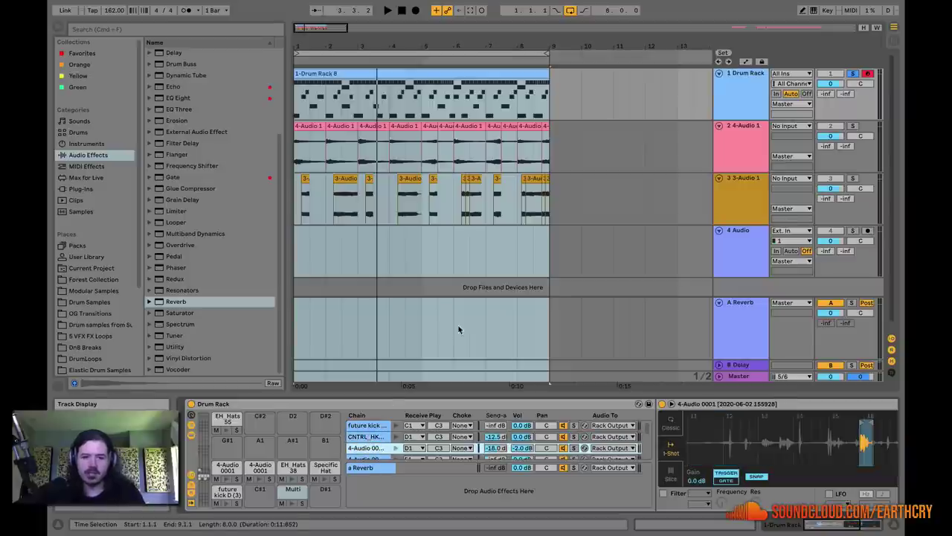
key(space)
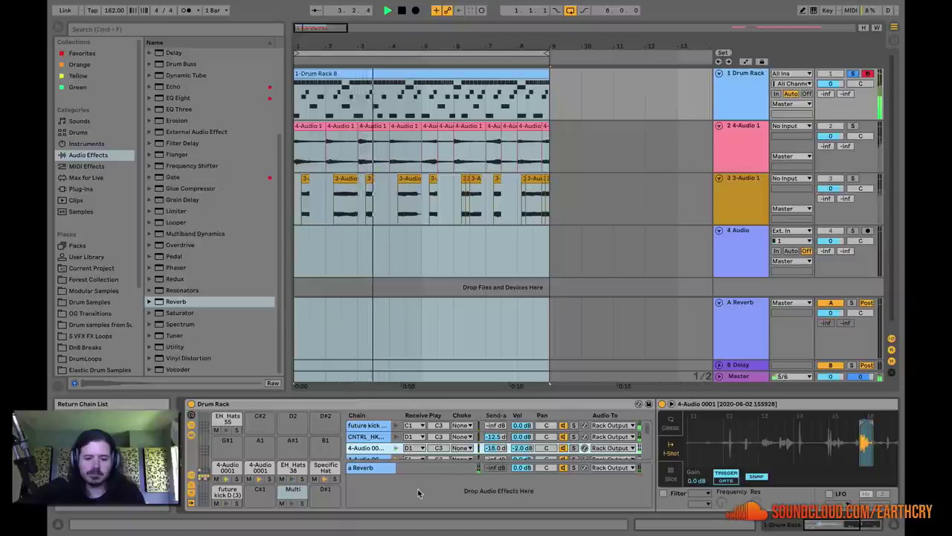
- Create a second return chain in the Drum Rack and add a Frequency Shifter to it
right_click(363, 486)
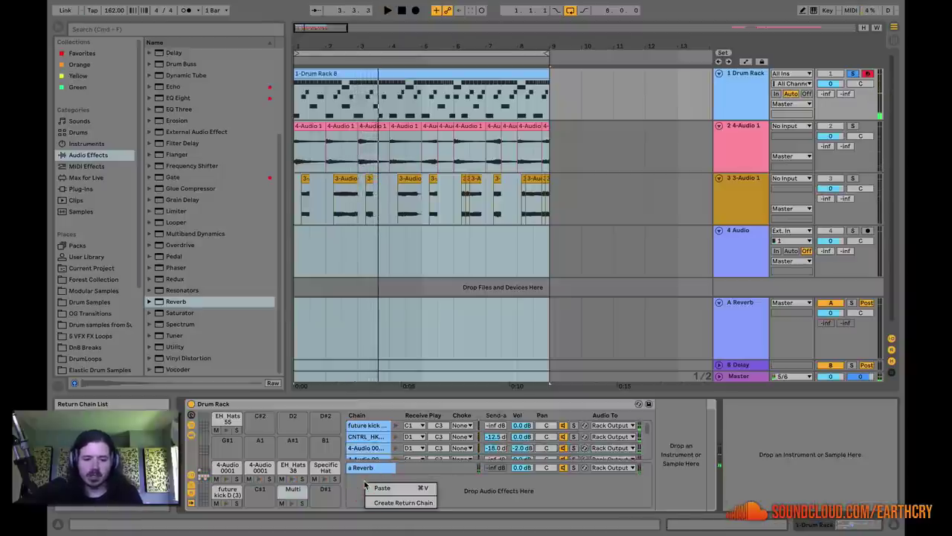
click(380, 502)
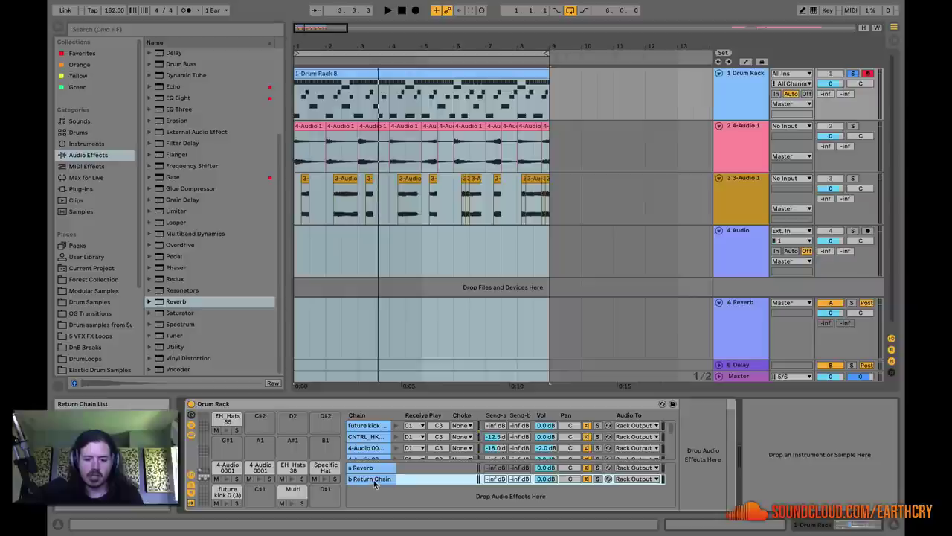
click(374, 480)
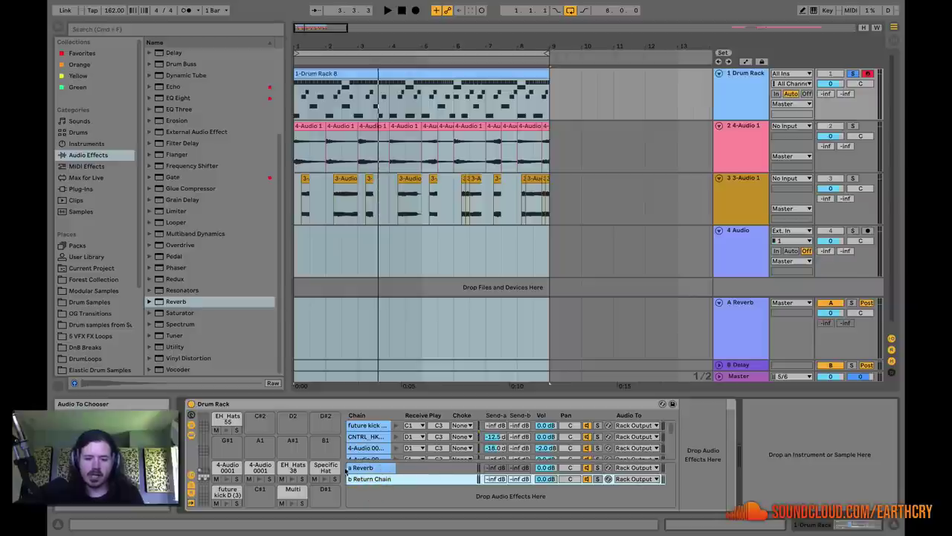
scroll(314, 457, down, 4)
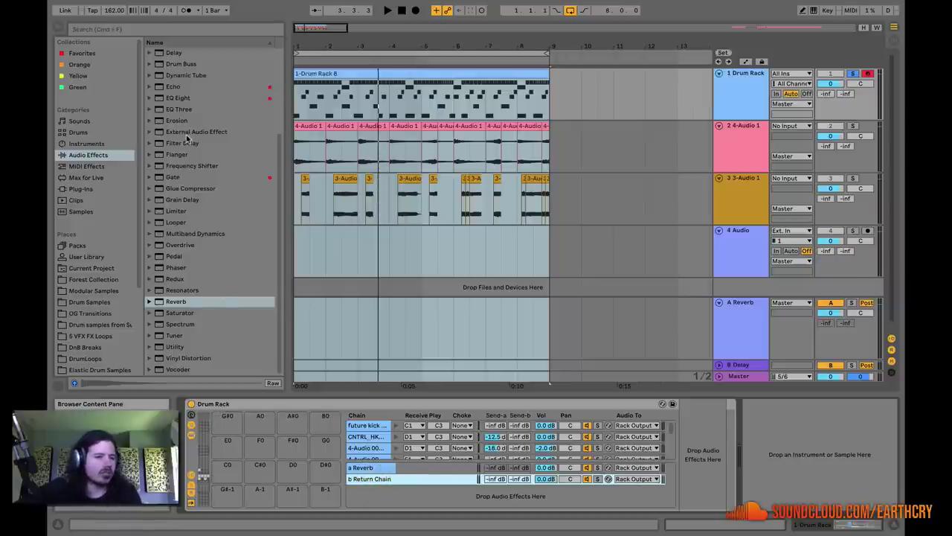
click(161, 166)
drag(161, 166, 371, 479)
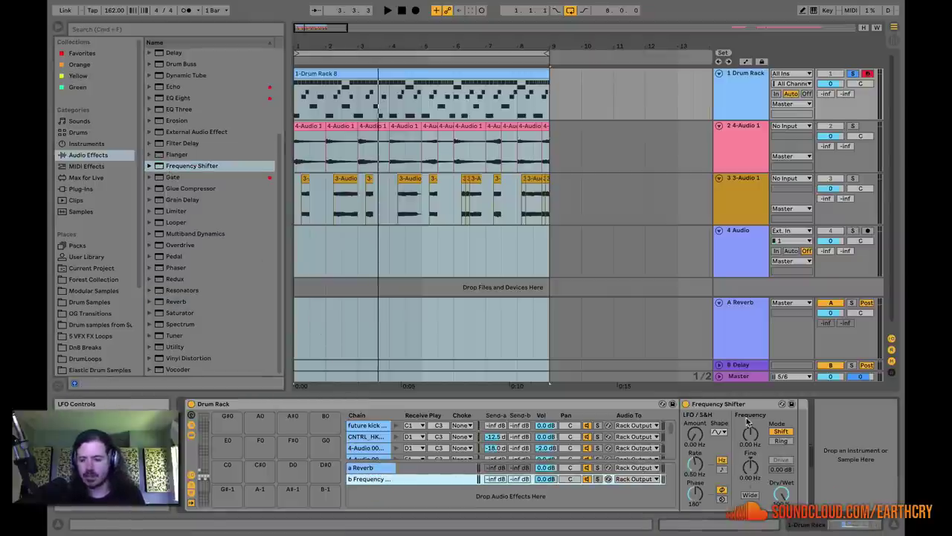
- Turn on Wide in the Frequency Shifter, with LFO Amount 2.08 Hz and Spread 0.03 Hz
click(750, 494)
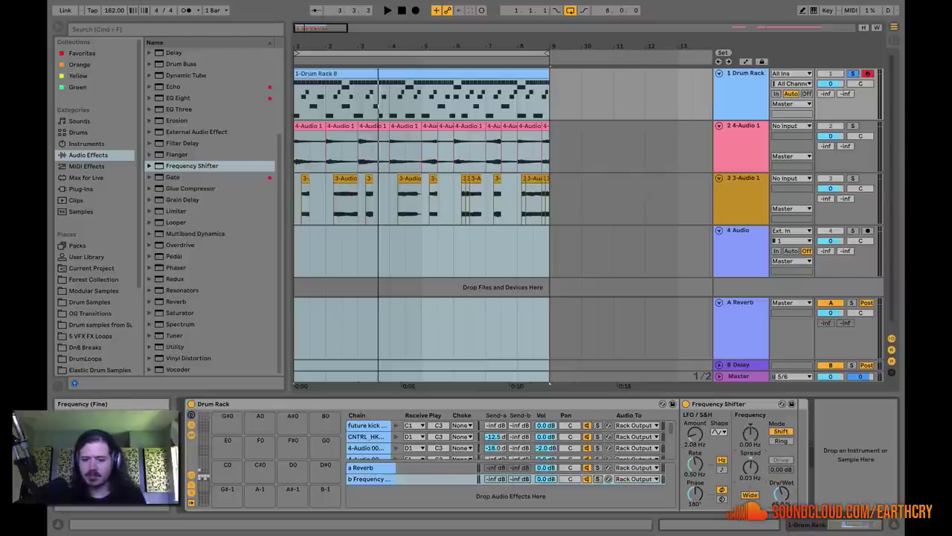
shift+click(569, 479)
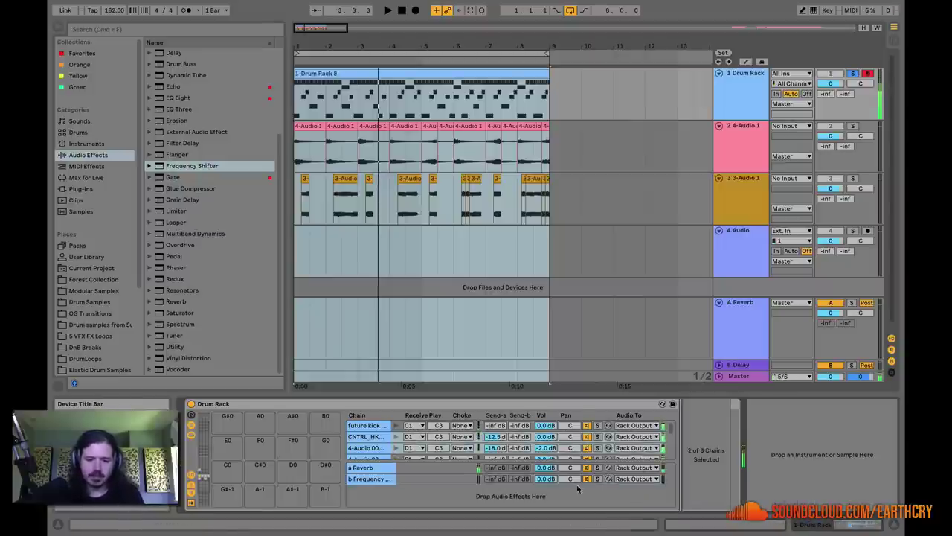
click(360, 479)
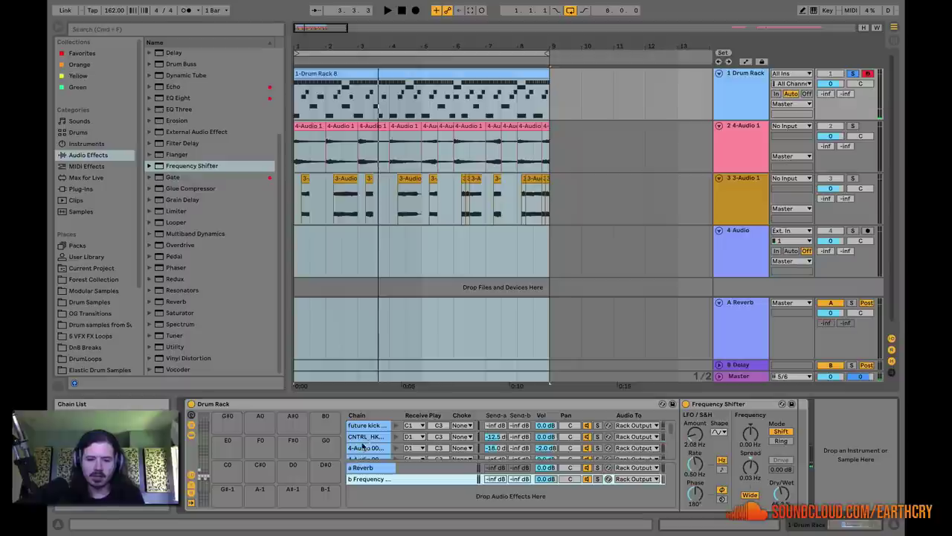
- Route the outputs of the EH_Hats 38 and Specific Hat chains to the b Frequency Shifter return chain
scroll(391, 447, down, 2)
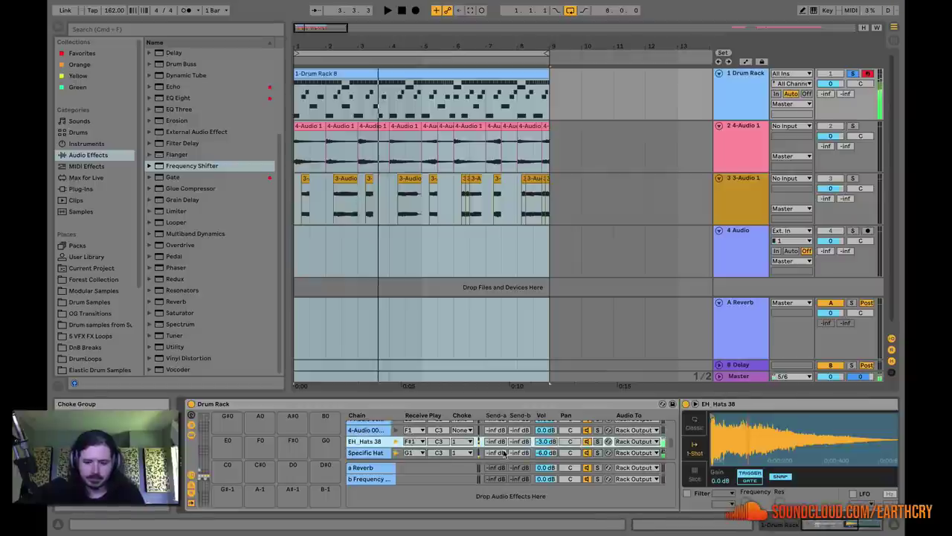
click(627, 442)
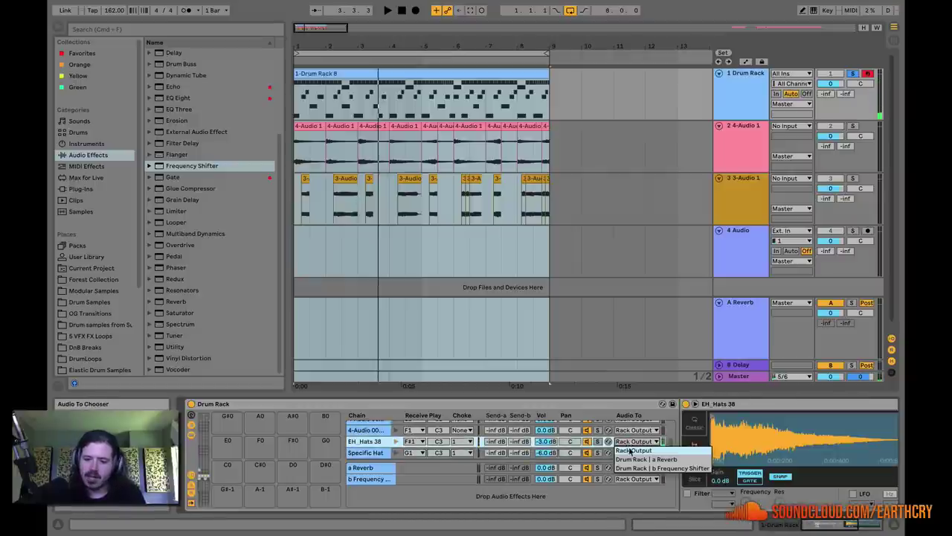
click(654, 468)
click(636, 452)
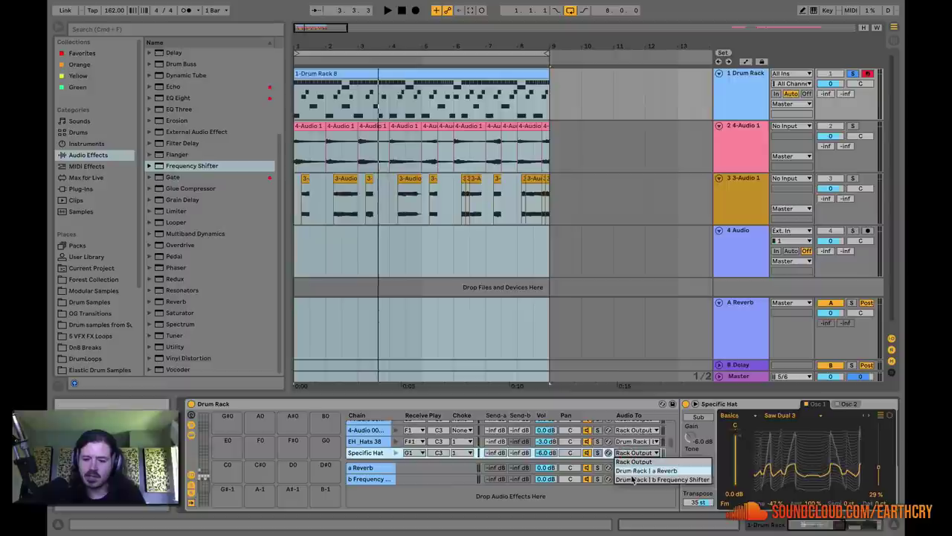
click(633, 480)
click(375, 479)
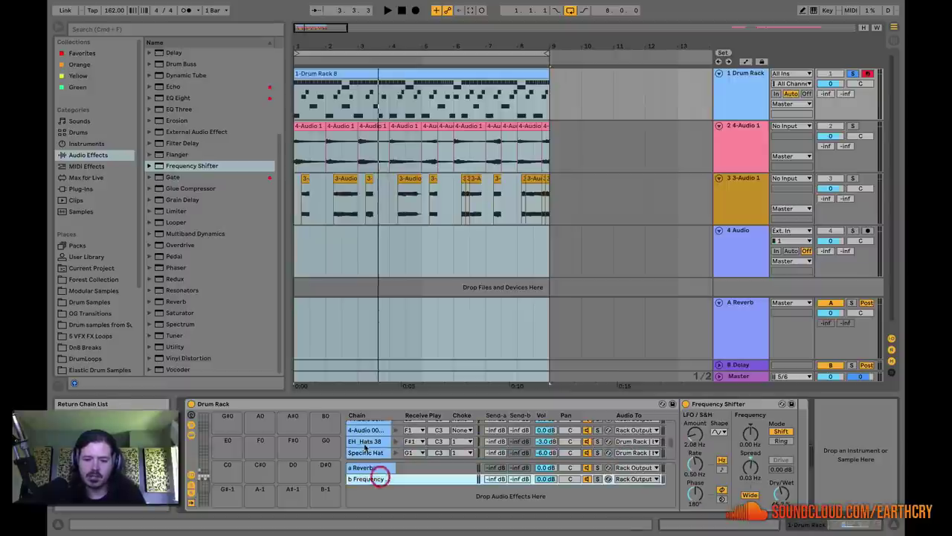
- Compare the instruments on the EH_Hats 38 and Specific Hat chains by switching between them
click(366, 452)
click(364, 442)
click(367, 452)
click(366, 442)
click(366, 452)
click(366, 442)
click(365, 452)
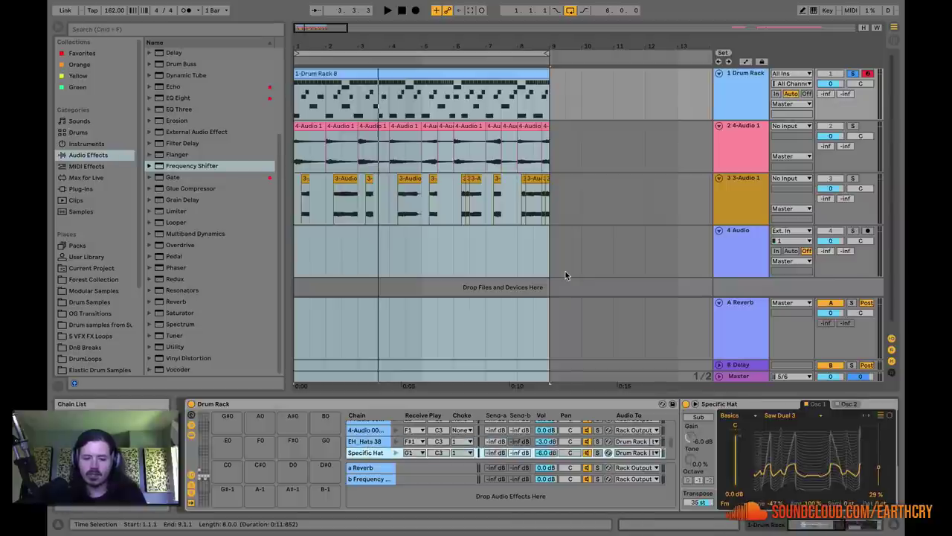
- Play the beat and set the Frequency Shifter's LFO Amount to 20.8 Hz, Rate to 0.38 Hz and Spread to 1.80 Hz
key(space)
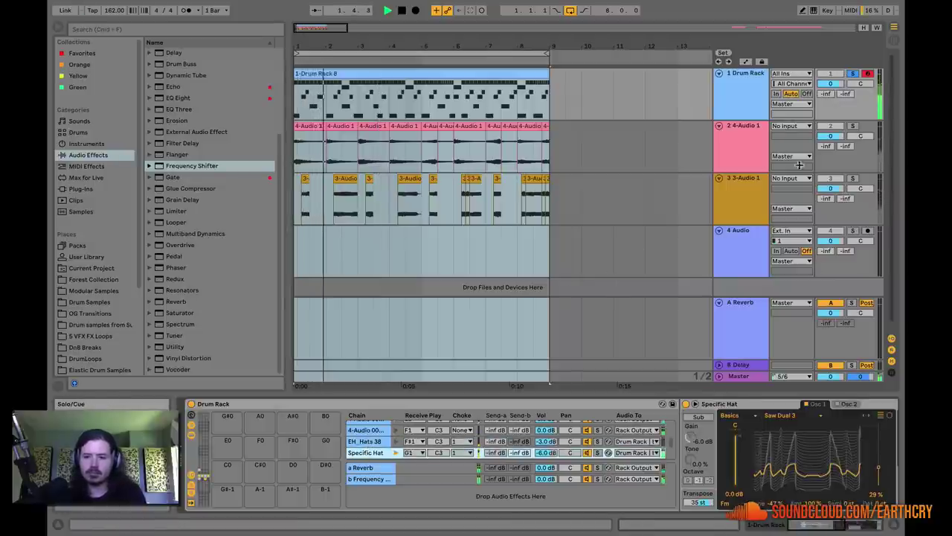
click(387, 480)
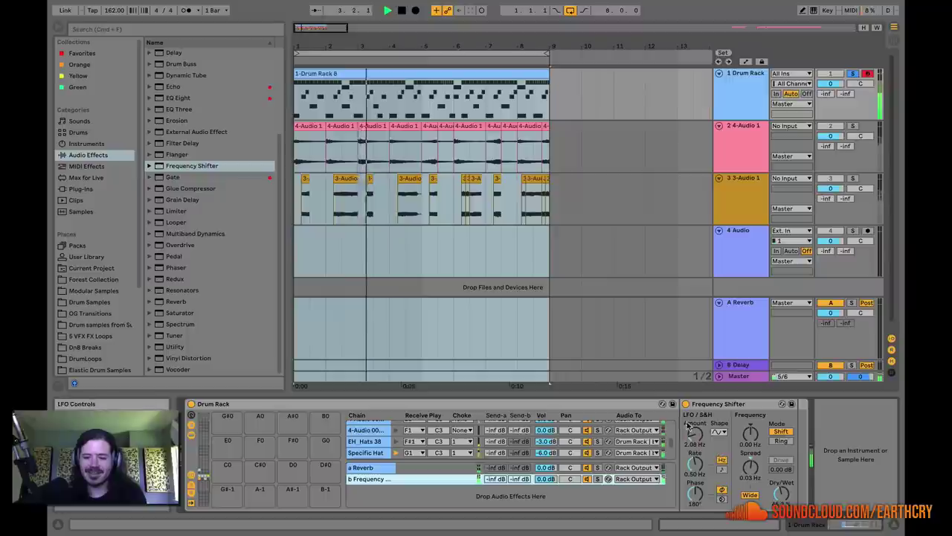
drag(749, 466, 750, 440)
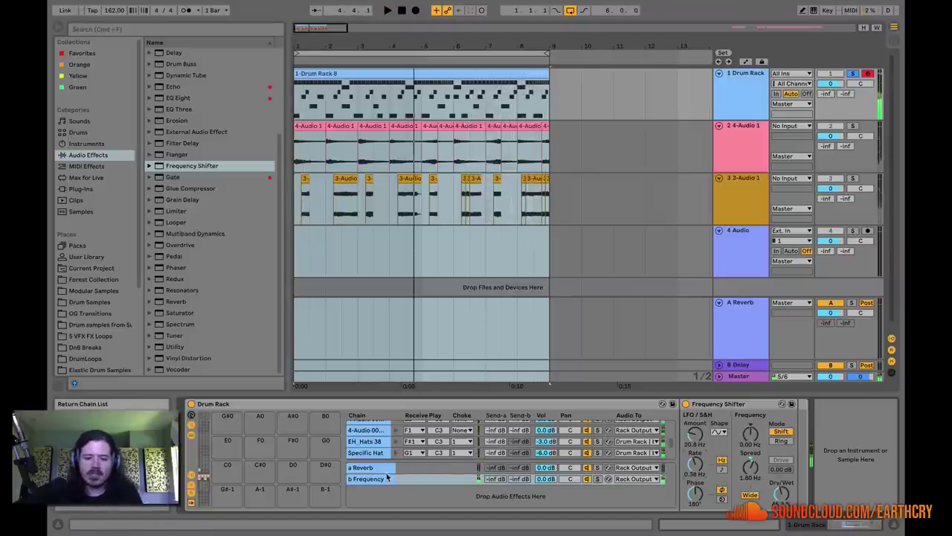
click(378, 468)
click(381, 478)
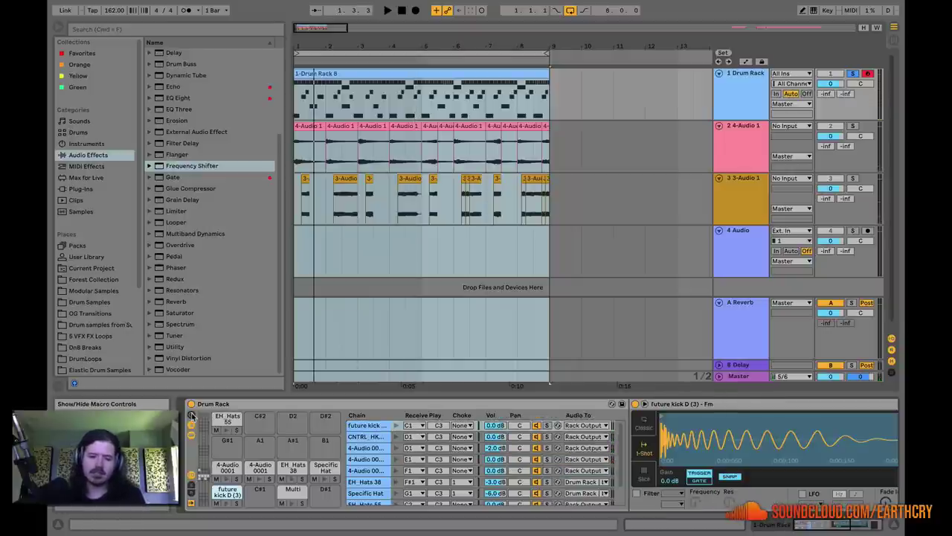
- Show the Drum Rack's macro controls and examine the mappable parameters in macro map mode before leaving it
click(192, 415)
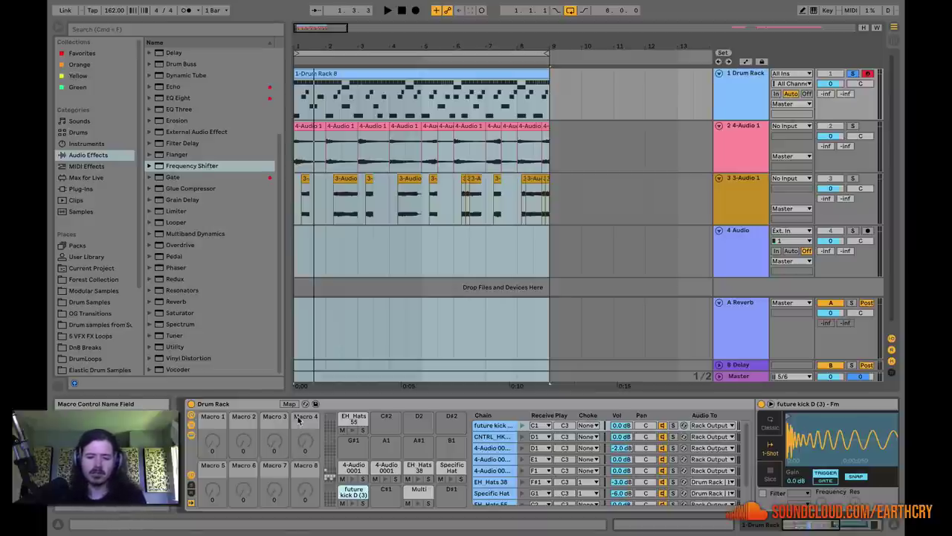
click(289, 403)
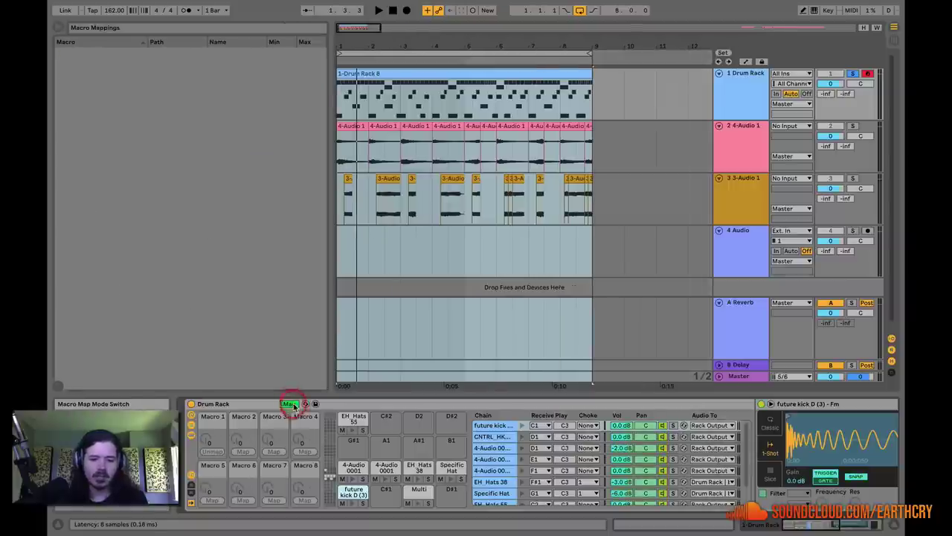
drag(804, 524, 777, 523)
click(290, 406)
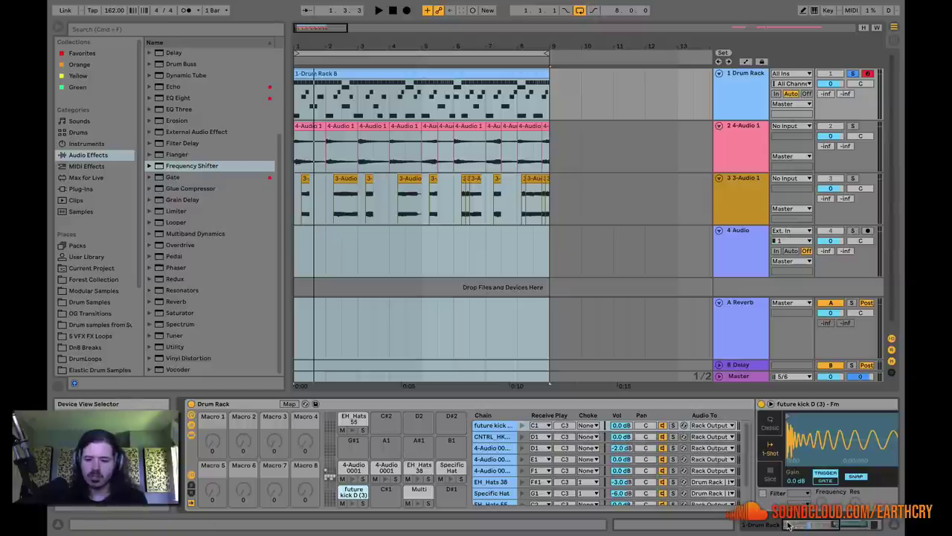
- Examine the sample controls and Compressor settings on the future kick D (3) chain
drag(790, 525, 843, 526)
click(417, 430)
click(316, 448)
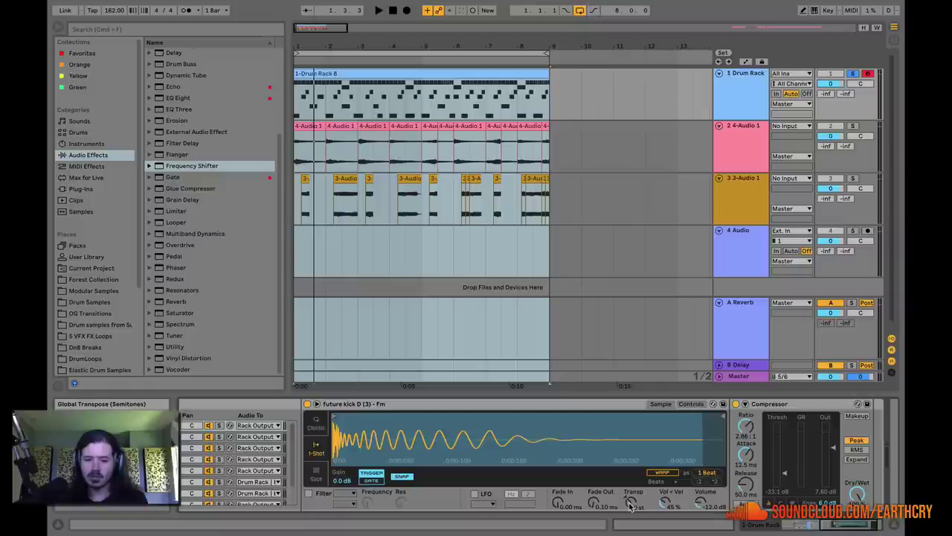
- Map the future kick D (3) transposition to Macro 1 and hide the rack's chain list
right_click(630, 503)
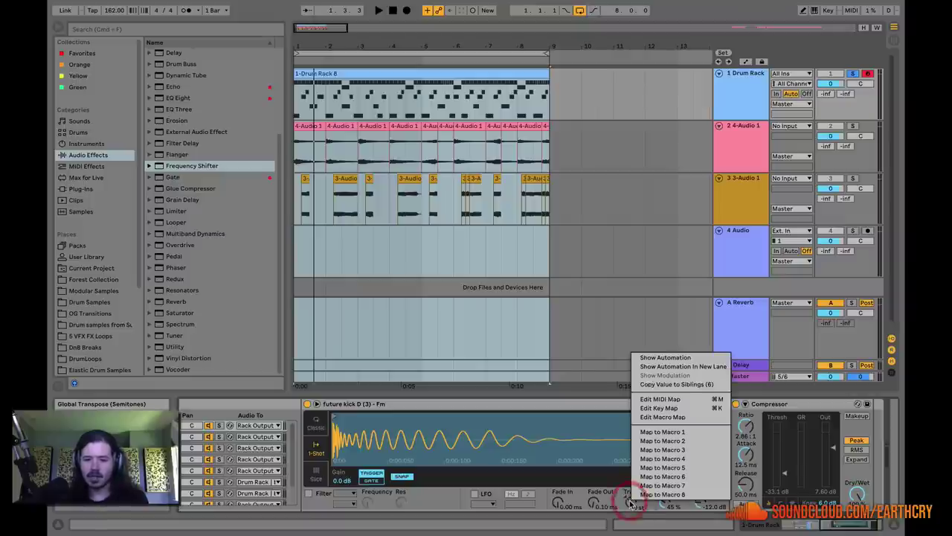
click(646, 432)
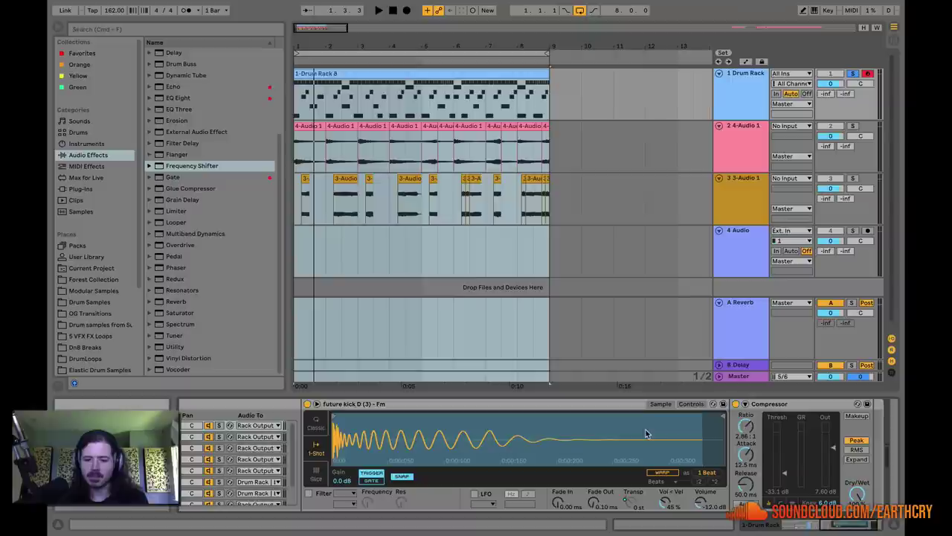
drag(835, 524, 795, 525)
click(191, 438)
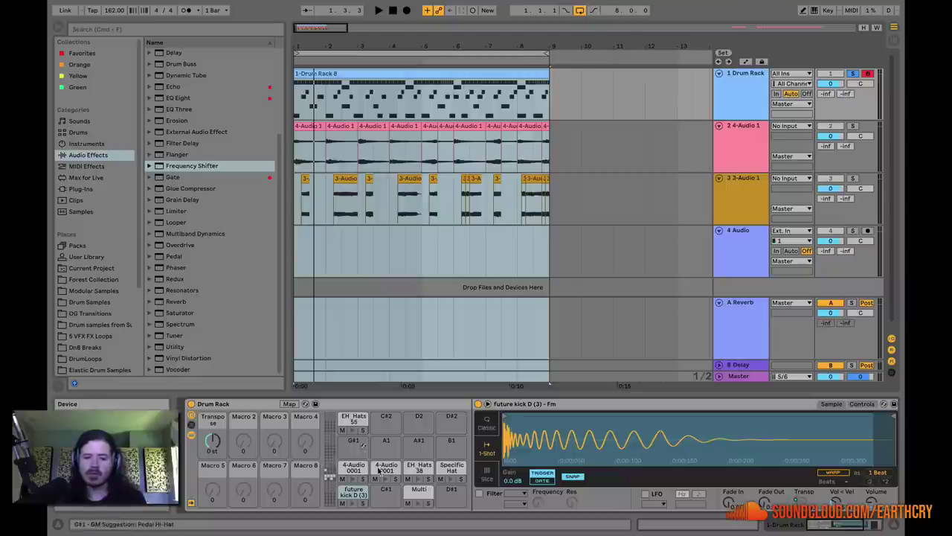
- Map the clap sample's transposition on the Multi pad to the Transpose macro
shift+click(416, 491)
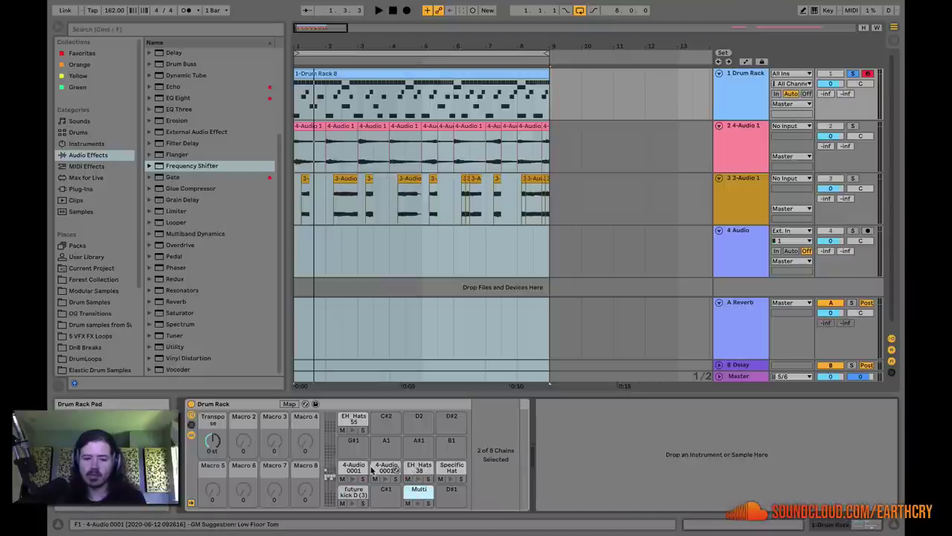
click(419, 491)
click(420, 493)
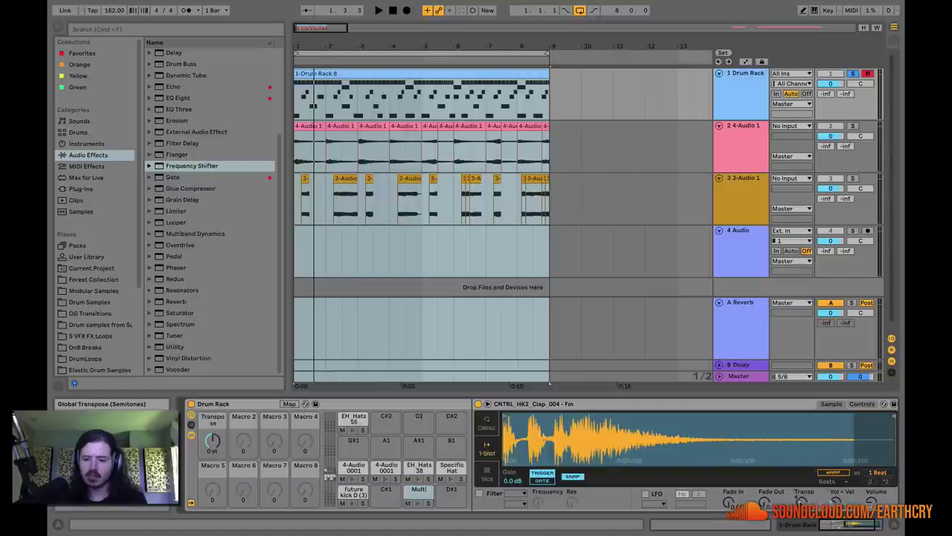
right_click(803, 499)
click(811, 433)
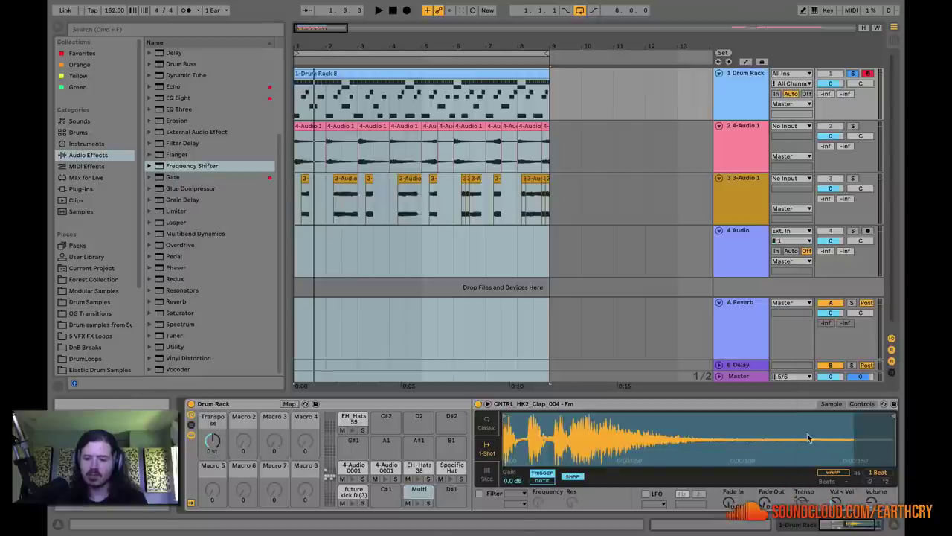
- Map the transposition of both 4-Audio 0001 pads and the EH_Hats 38 pad to the Transpose macro
click(354, 468)
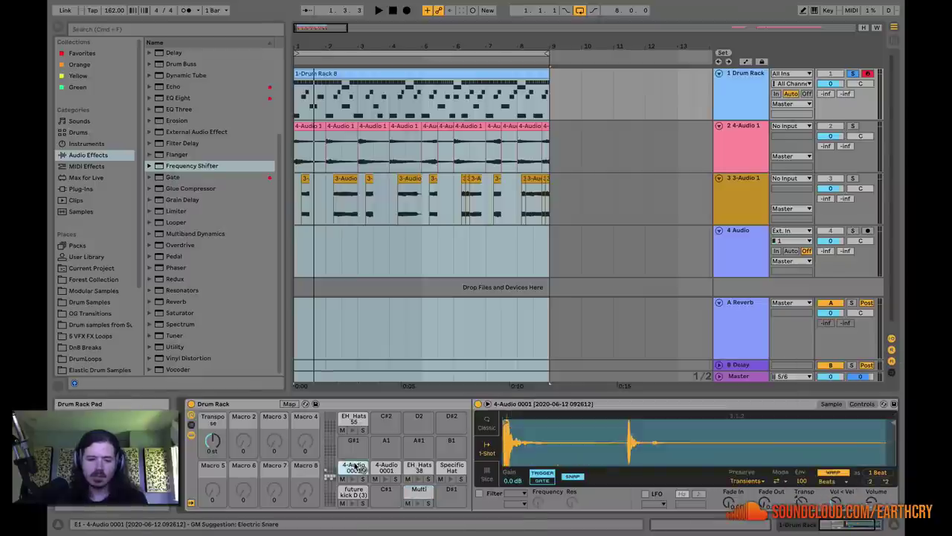
right_click(803, 499)
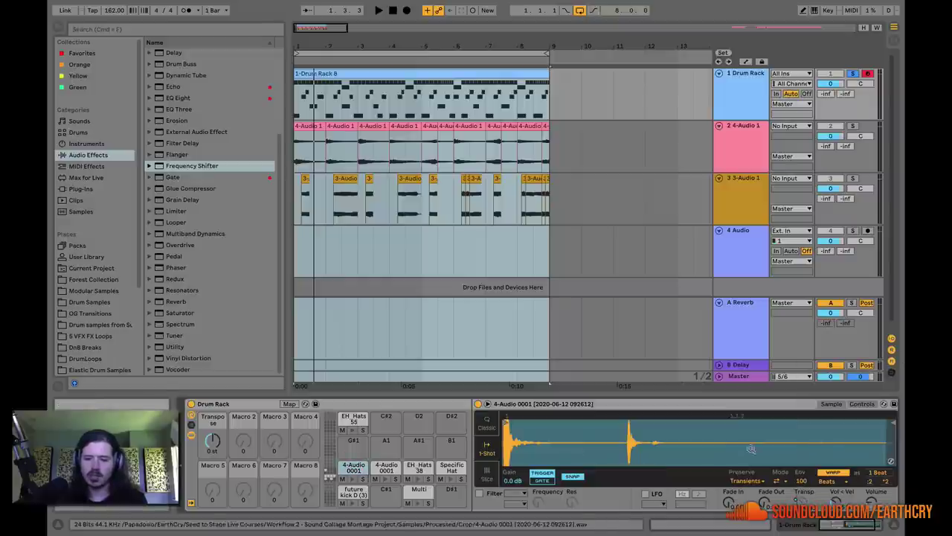
click(815, 435)
click(386, 467)
right_click(804, 500)
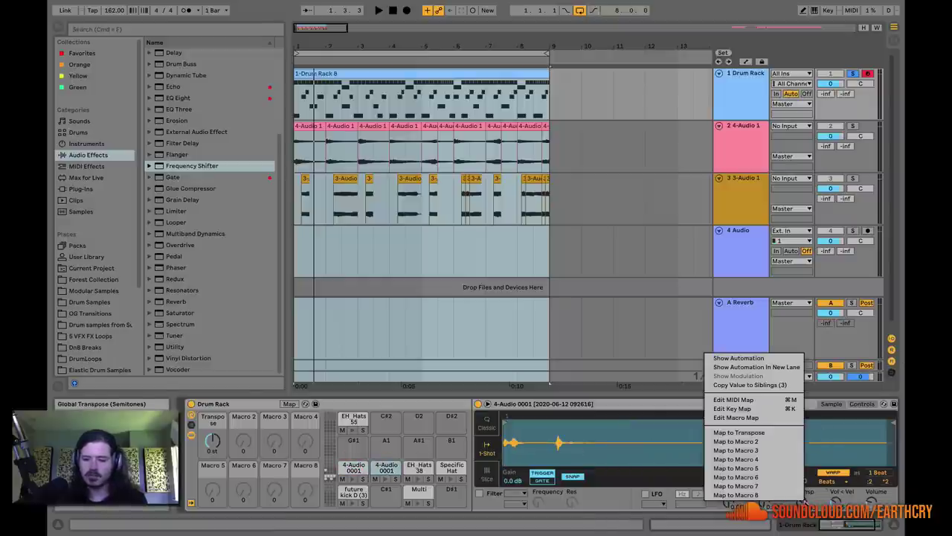
click(765, 433)
click(428, 468)
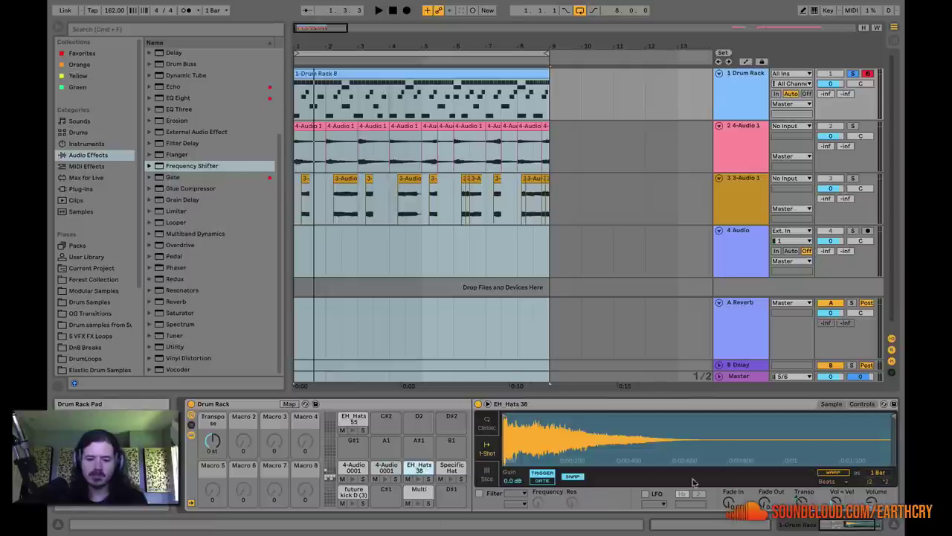
right_click(804, 500)
click(816, 435)
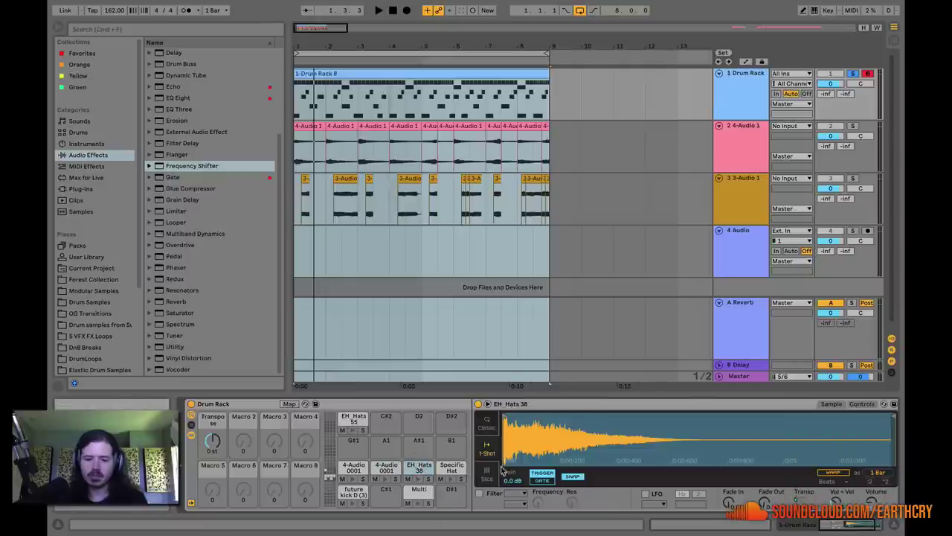
- Map the global transpose of the Specific Hat synth to the Transpose macro and return to the rack's macros
click(449, 468)
drag(826, 525, 779, 526)
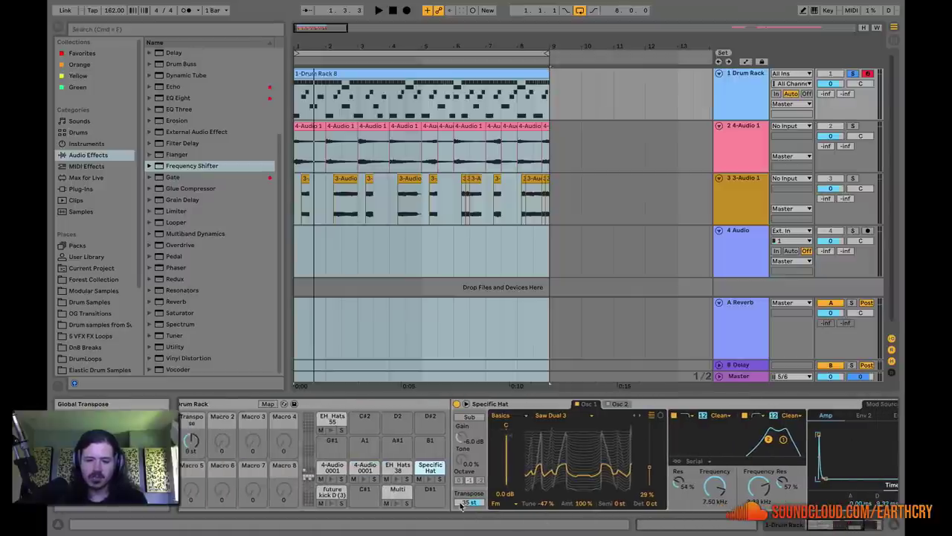
right_click(468, 505)
click(487, 440)
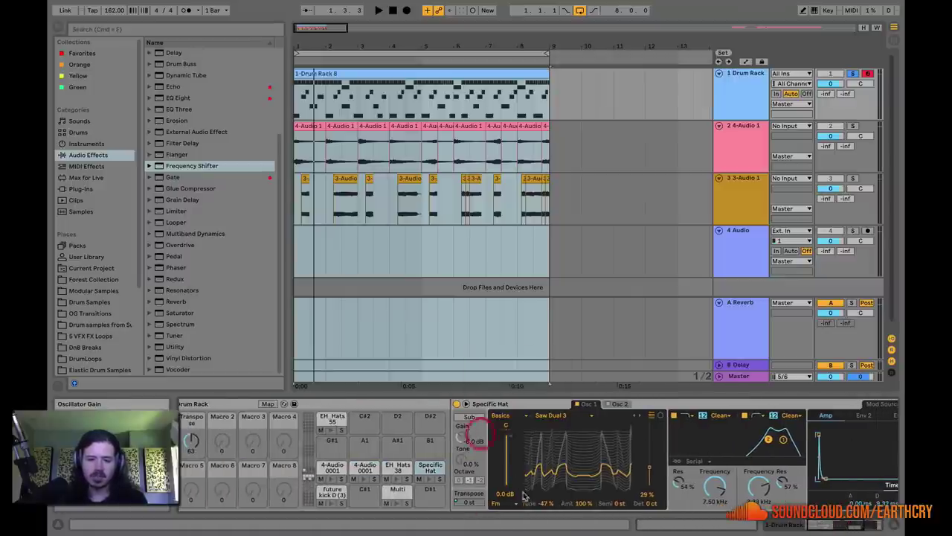
click(828, 526)
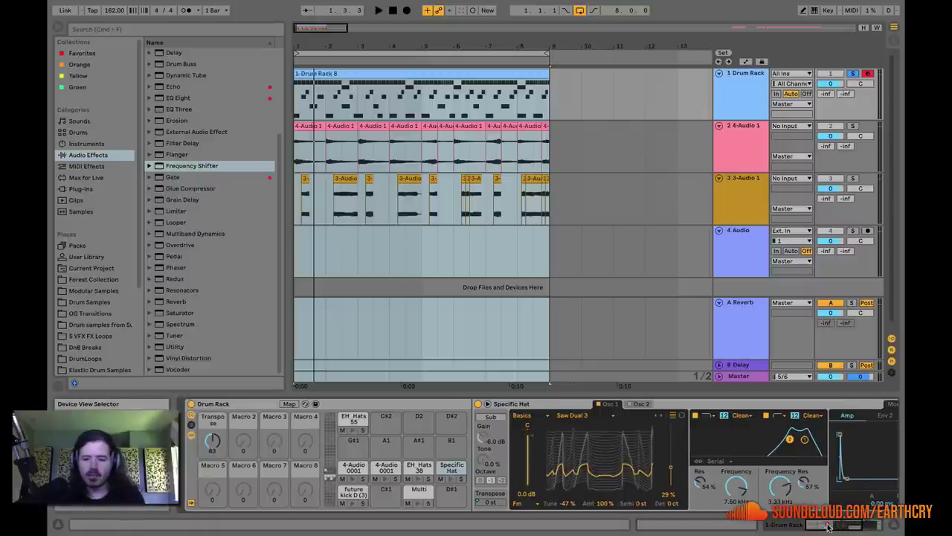
- Play the beat while turning the Transpose macro to 68, and check the Specific Hat's linked transpose
key(space)
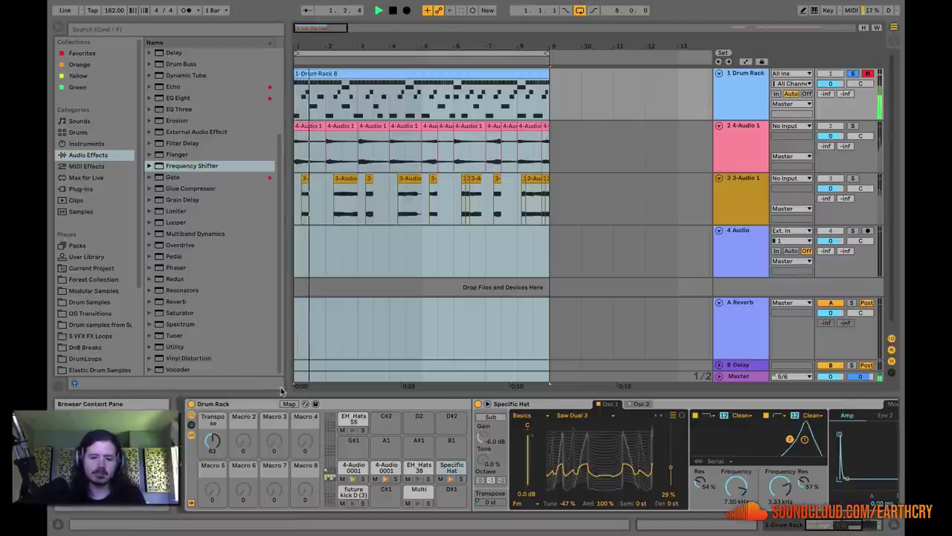
mouse_move(212, 440)
mouse_down()
mouse_move(212, 462)
mouse_move(214, 440)
mouse_up()
click(485, 503)
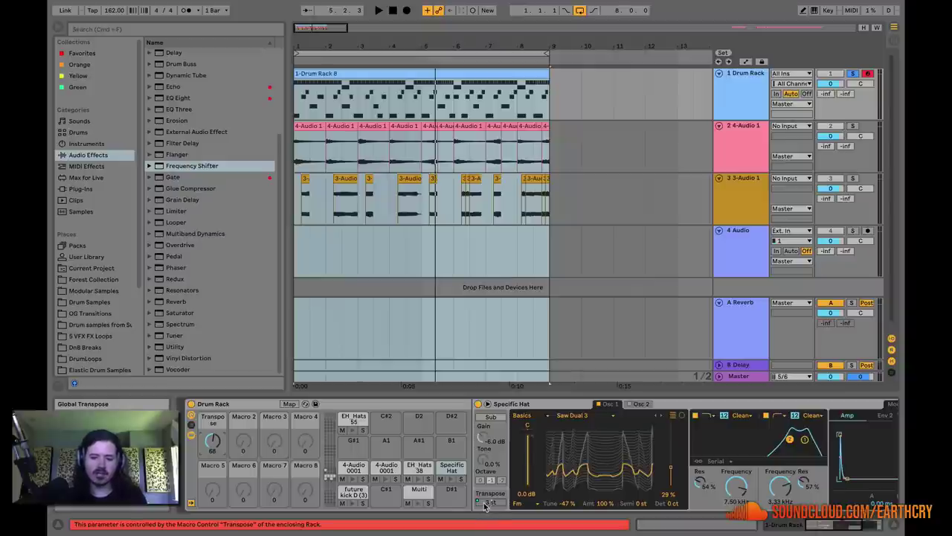
- Set the Specific Hat mapping's minimum to 19 st in macro map mode, then audition the Transpose macro and leave it at 66
click(284, 403)
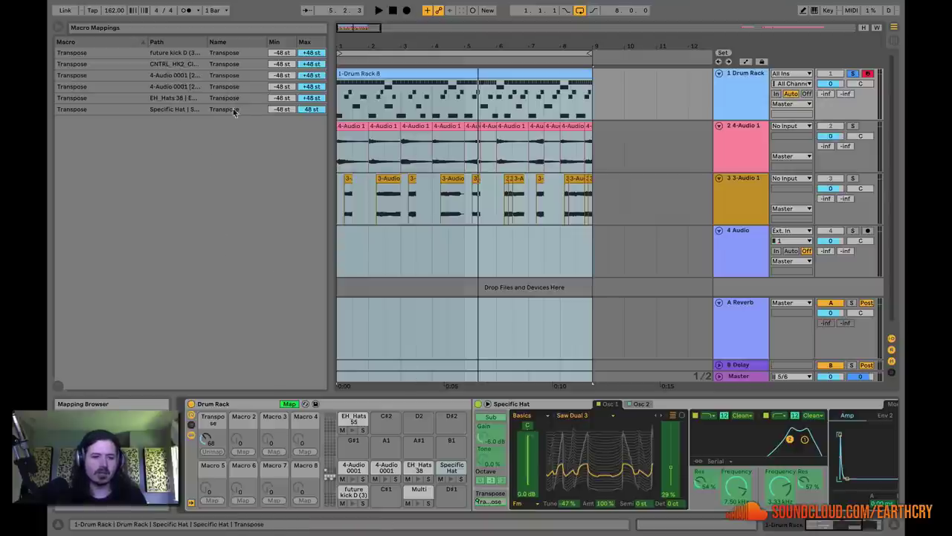
drag(281, 109, 281, 93)
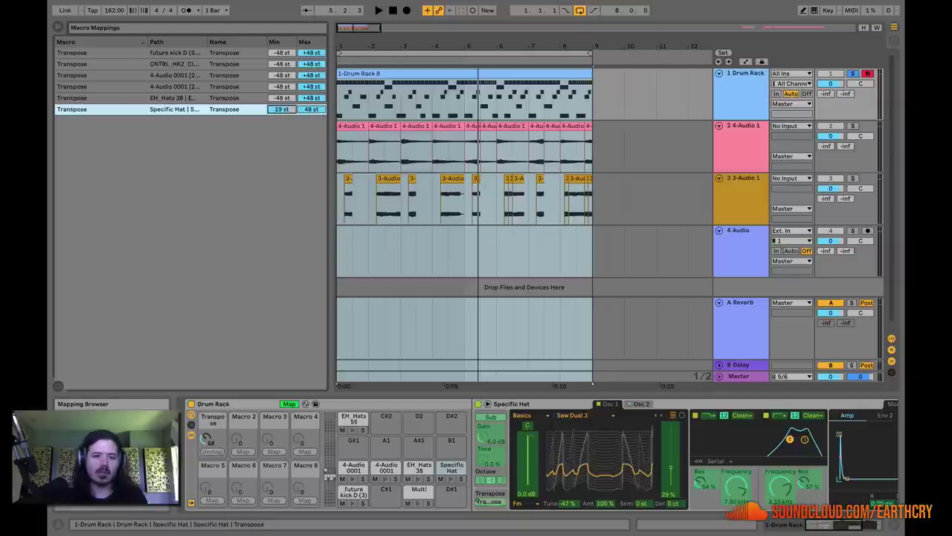
key(space)
drag(209, 440, 209, 408)
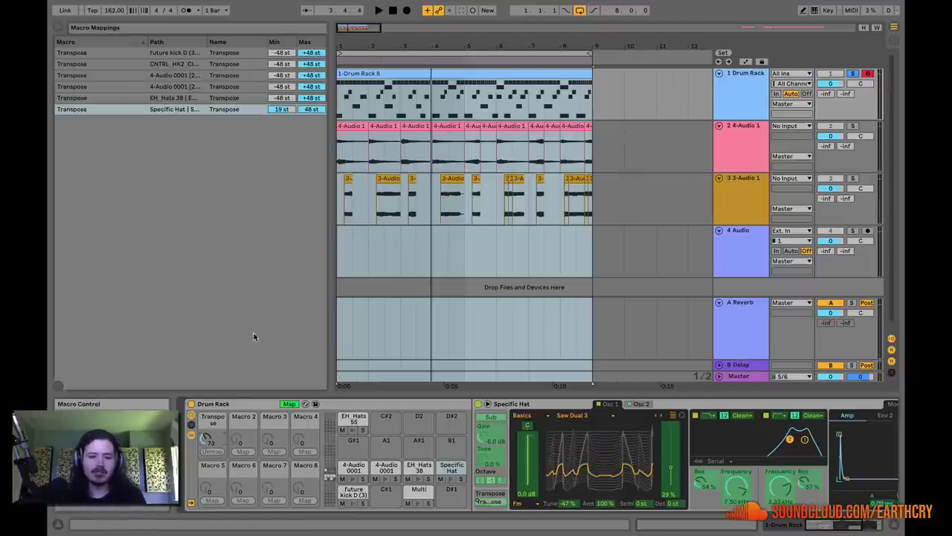
drag(206, 436, 206, 442)
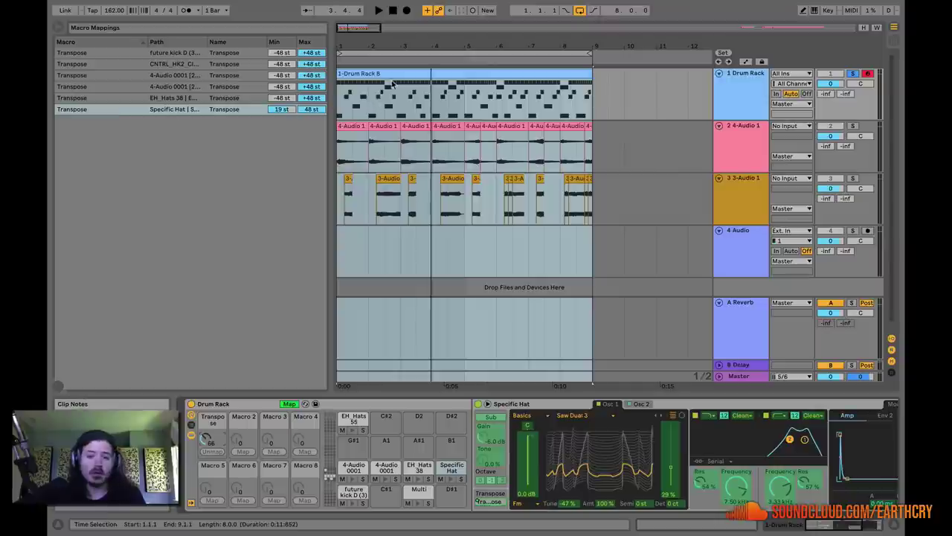
- Draw Transpose macro automation on the Drum Rack track that rises, dips near bar 5 and rises again, audition it and leave macro map mode
key(a)
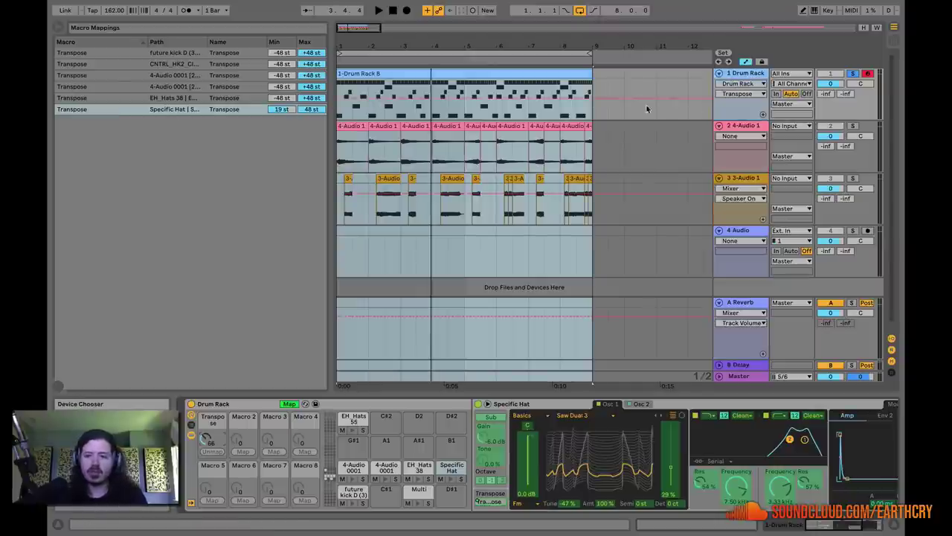
click(342, 97)
mouse_move(354, 98)
mouse_down()
mouse_move(383, 80)
mouse_move(466, 117)
mouse_move(545, 80)
mouse_move(588, 79)
mouse_up()
click(378, 11)
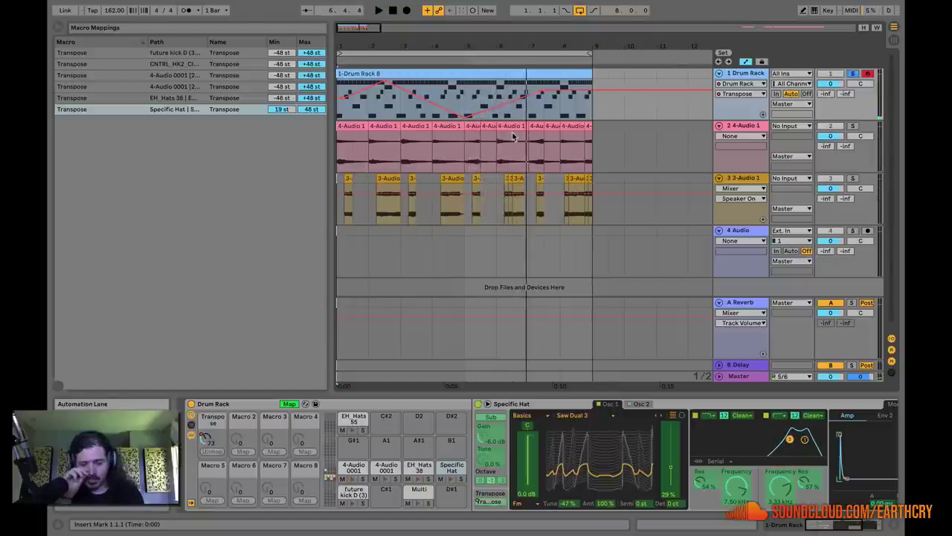
click(289, 403)
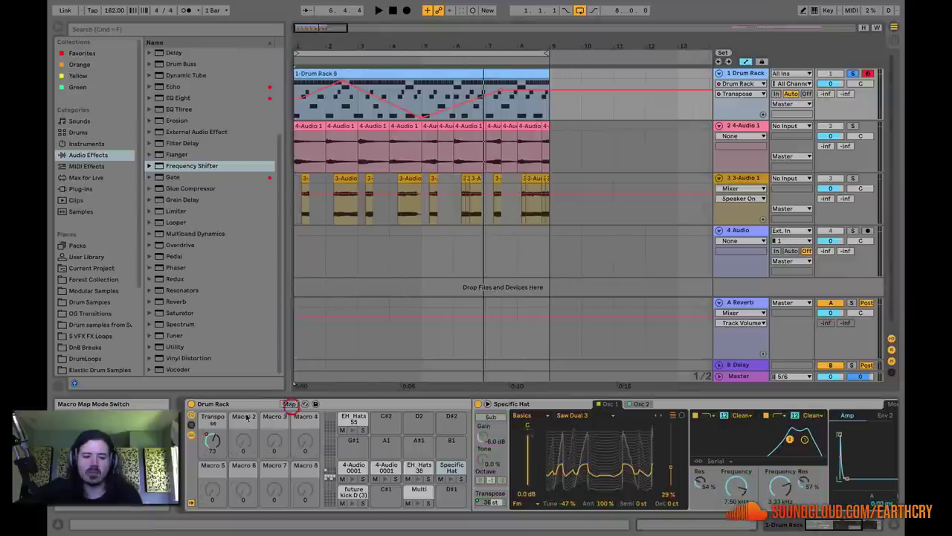
- Hide the rack's macro controls and show the chain list together with its return chains
click(191, 414)
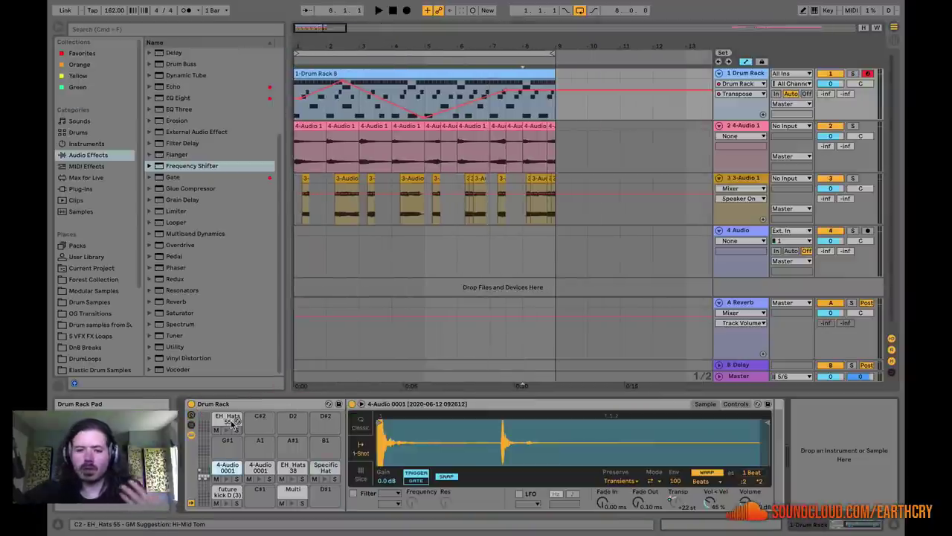
click(191, 424)
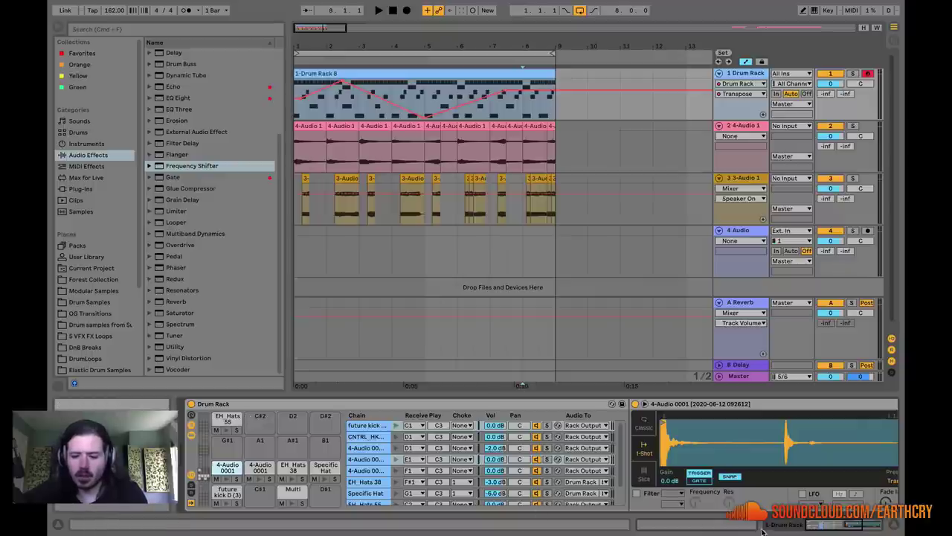
shift+click(422, 445)
click(190, 493)
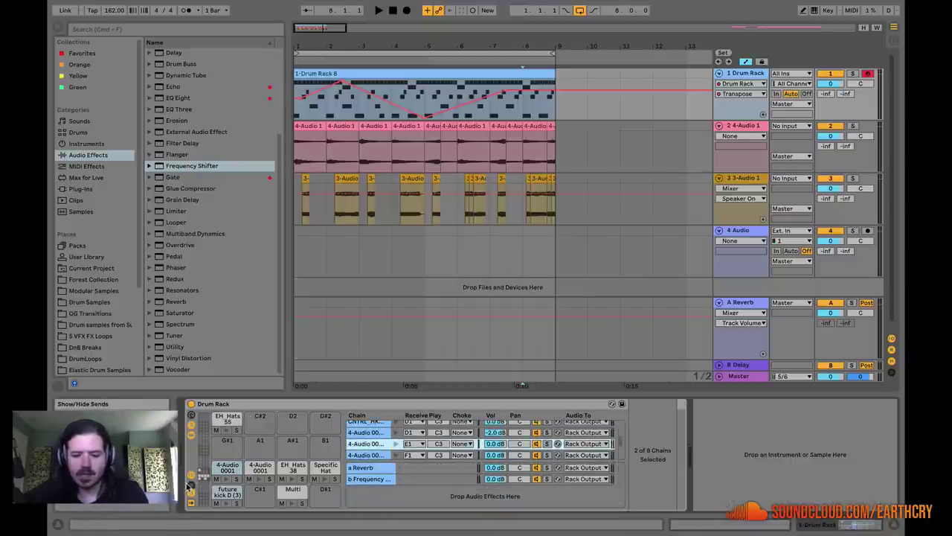
- Select the future kick D (3) pad and look over its sample device beside the chain list
click(226, 491)
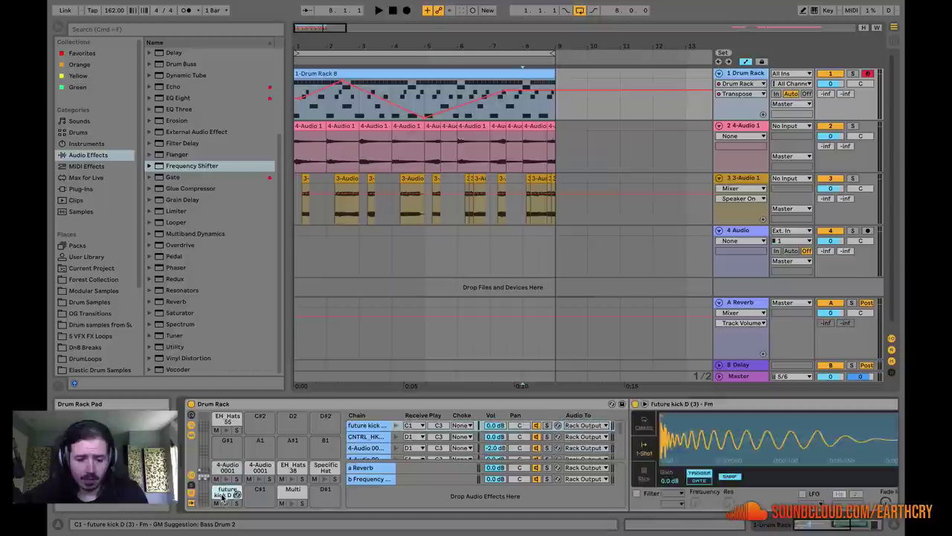
click(321, 491)
click(227, 491)
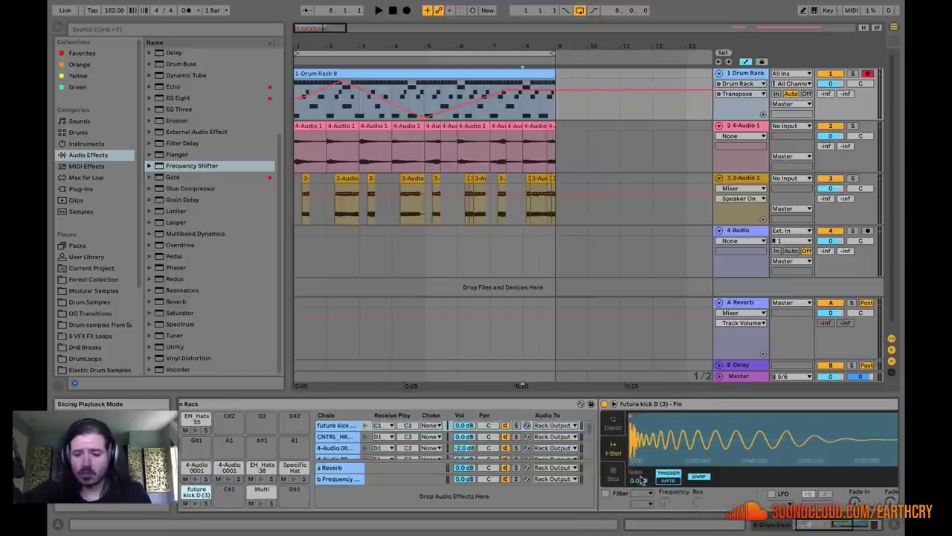
drag(833, 526, 787, 524)
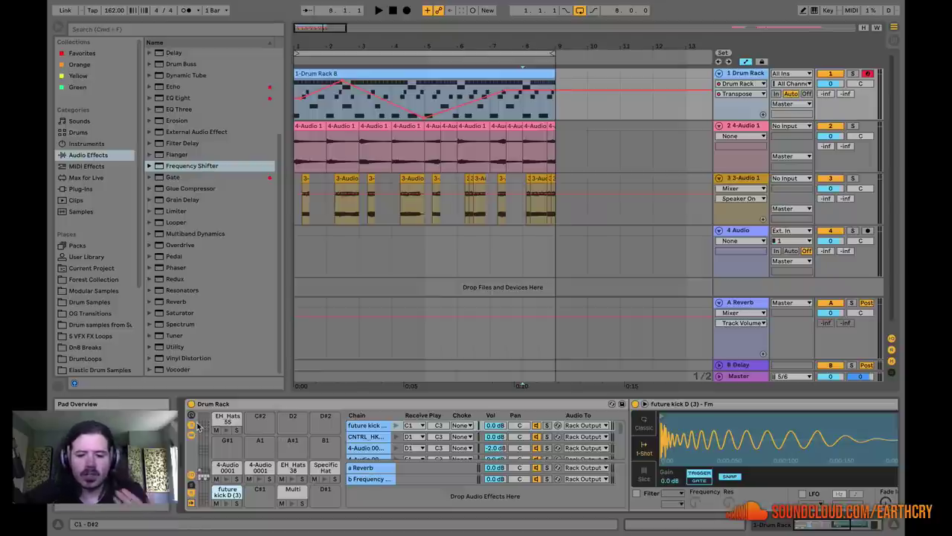
- Save the Drum Rack as a preset named "My sweet drum rack!" in the User Library
click(622, 406)
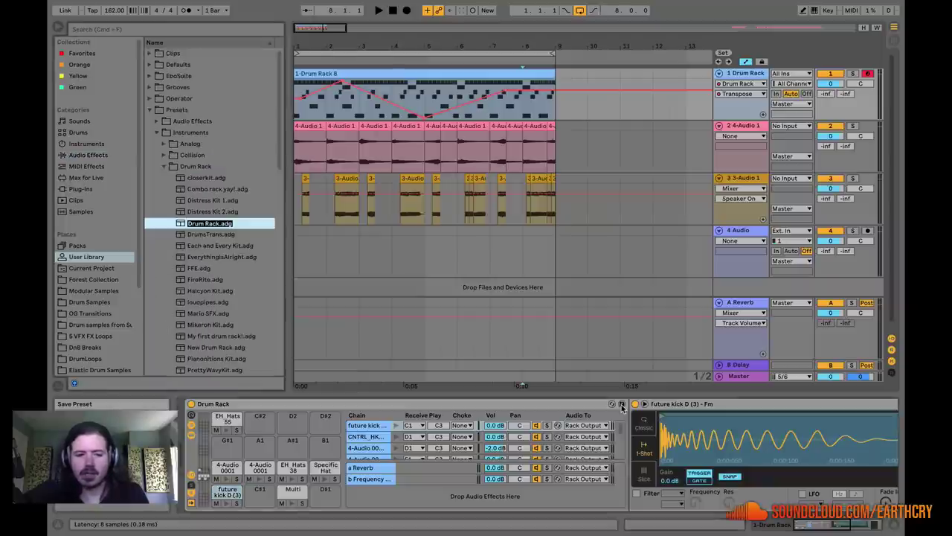
text(M)
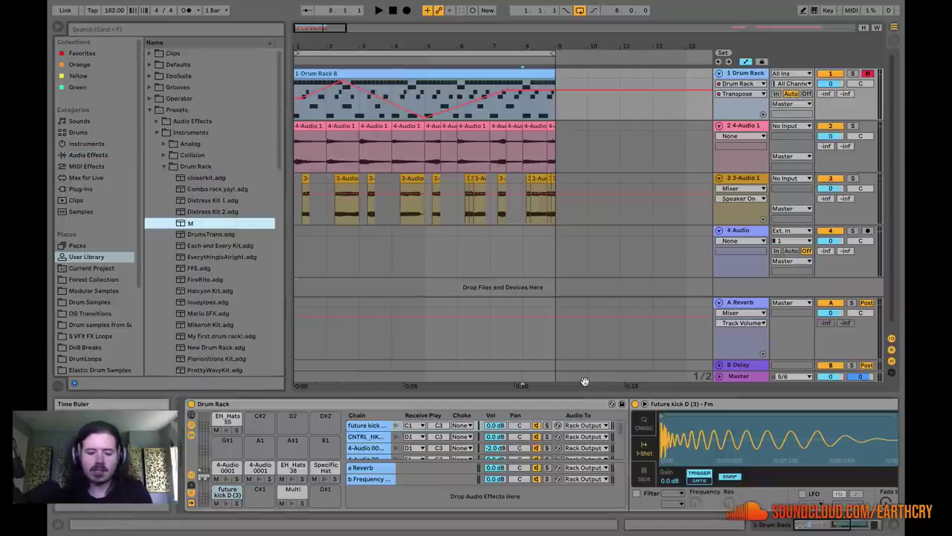
text(y sweet drum rack!)
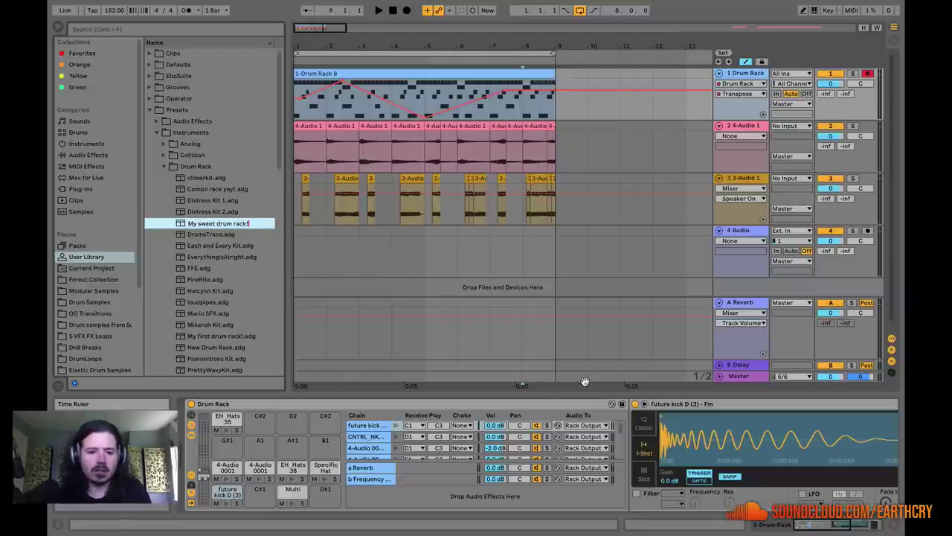
key(Return)
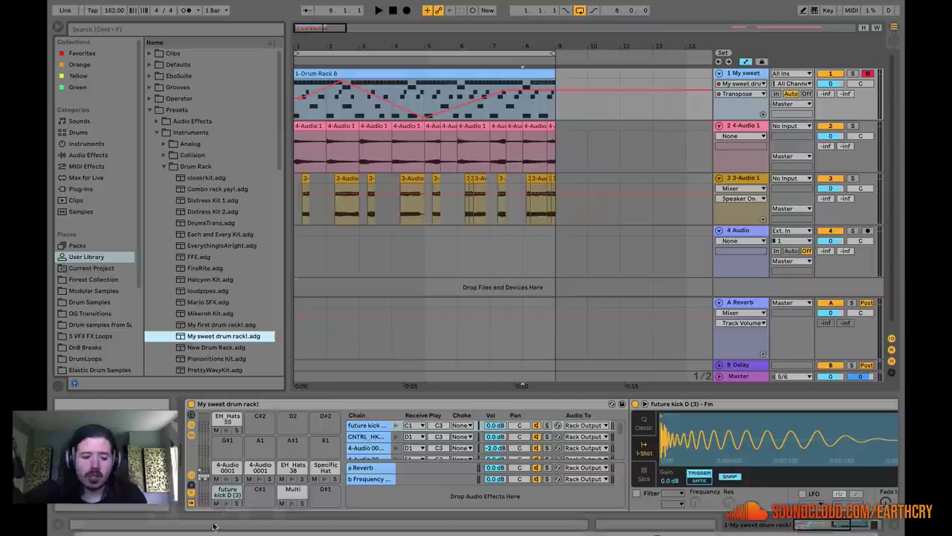
- Start hot-swapping the future kick D (3) pad and browse the Samples category for a replacement
click(237, 495)
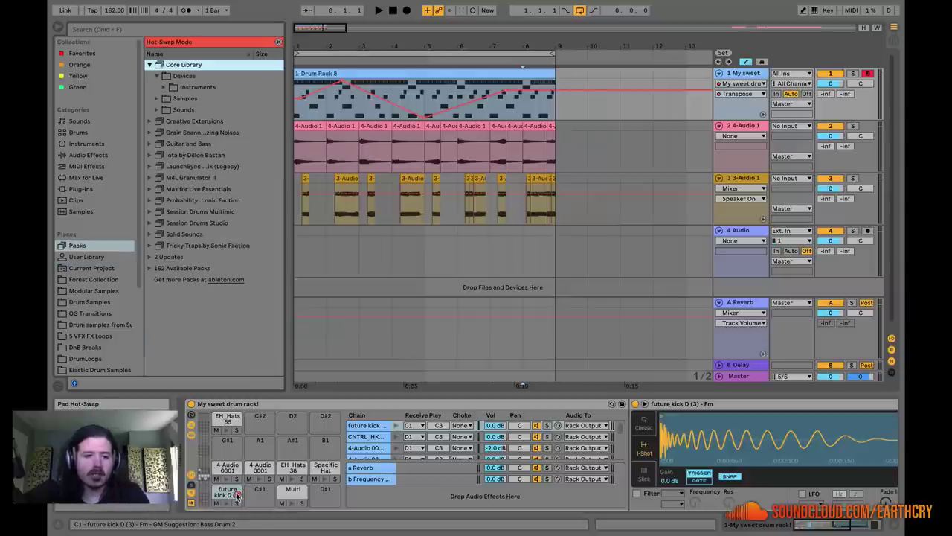
click(116, 210)
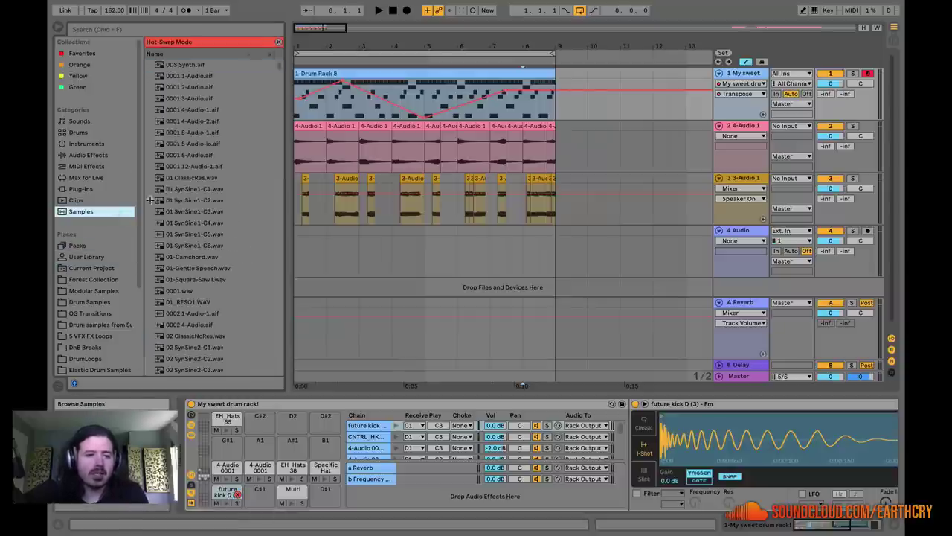